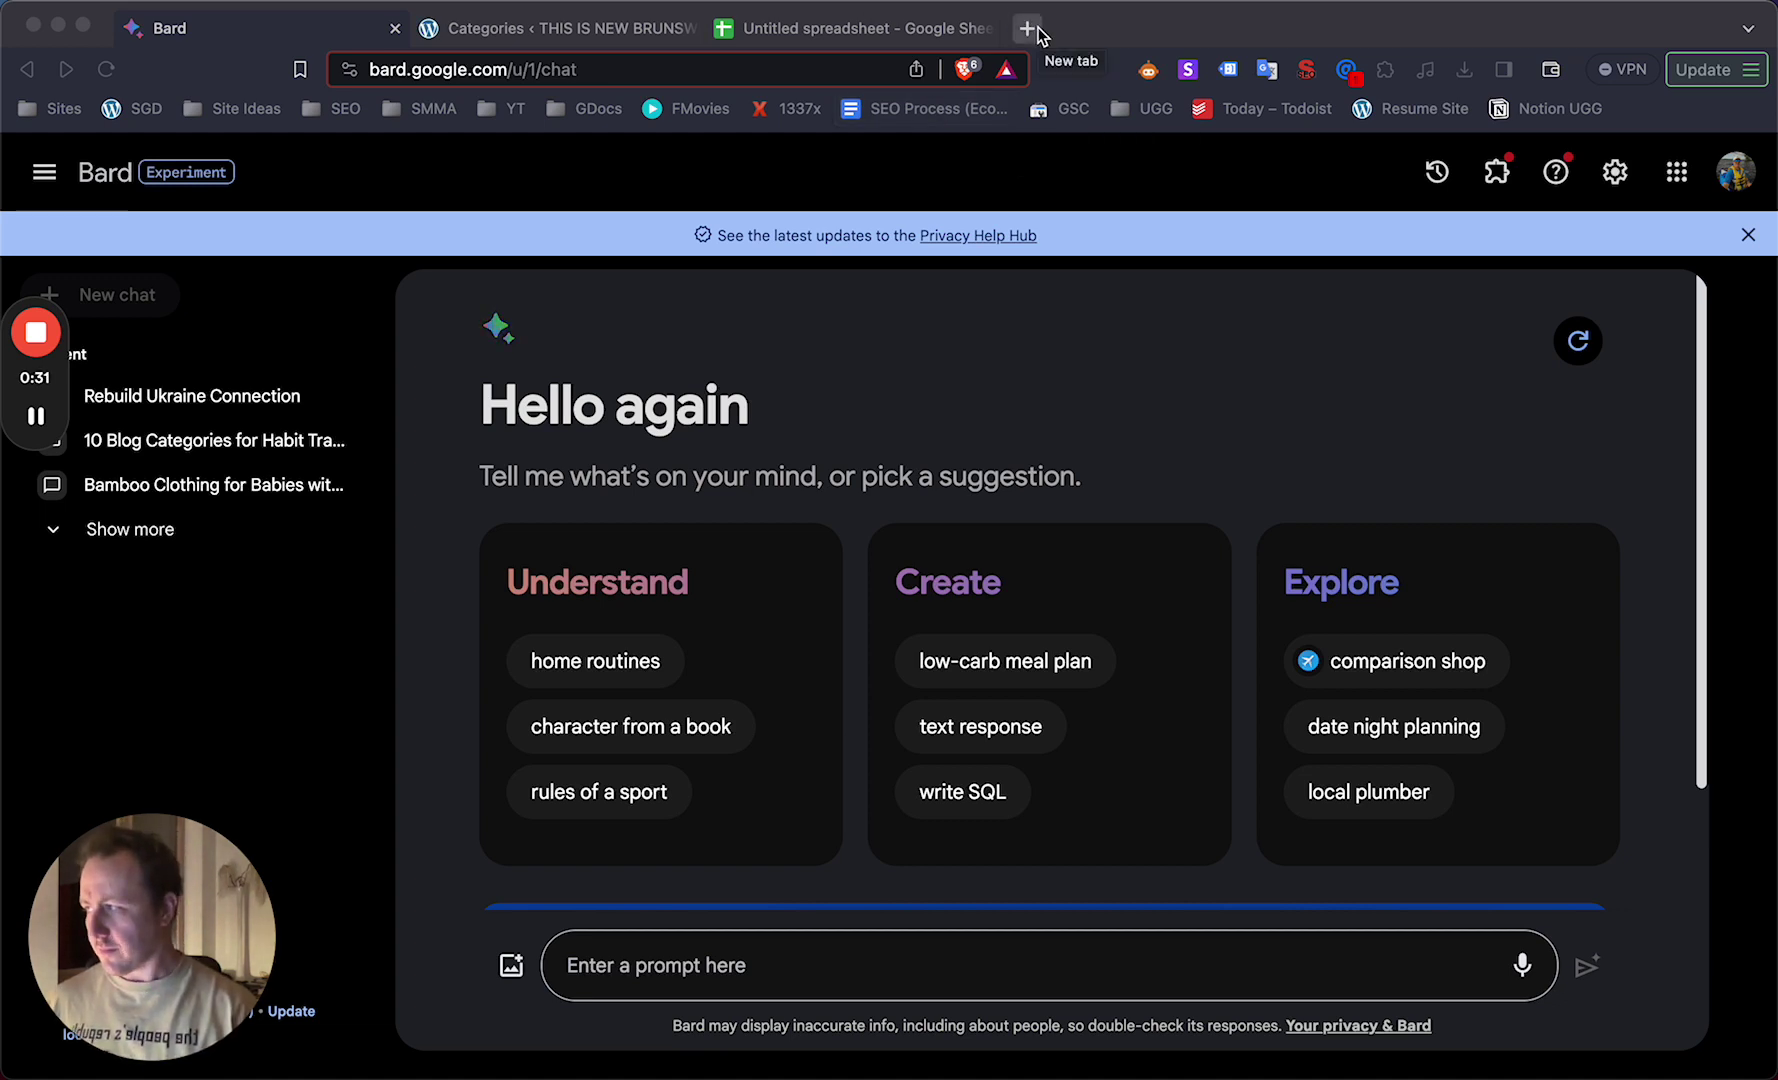
In a new tab, search Google for 'topical cluster'.
click(1030, 29)
text(goo)
key(Return)
text(topic ca)
key(BackSpace)
key(BackSpace)
key(BackSpace)
text(al cluster)
key(Return)
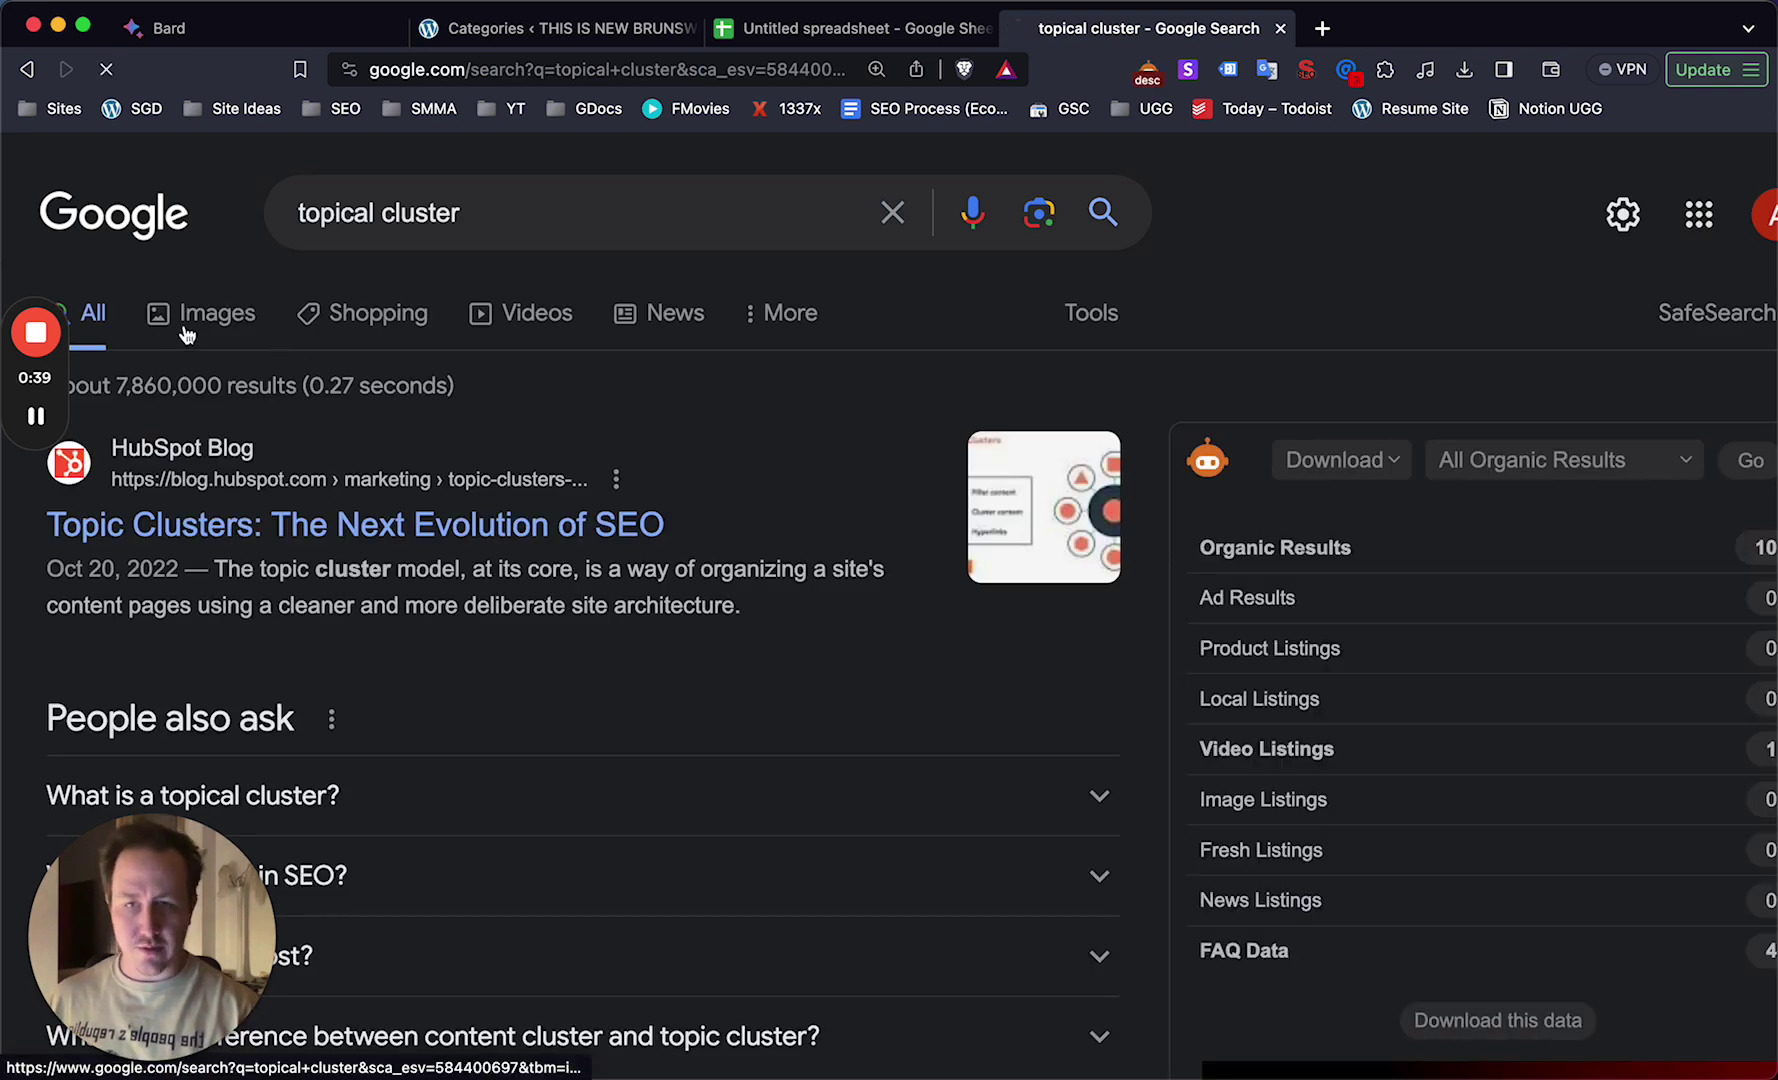
View the image results and preview the Frase Topic Clusters diagram, comparing it with Ahrefs'.
click(186, 334)
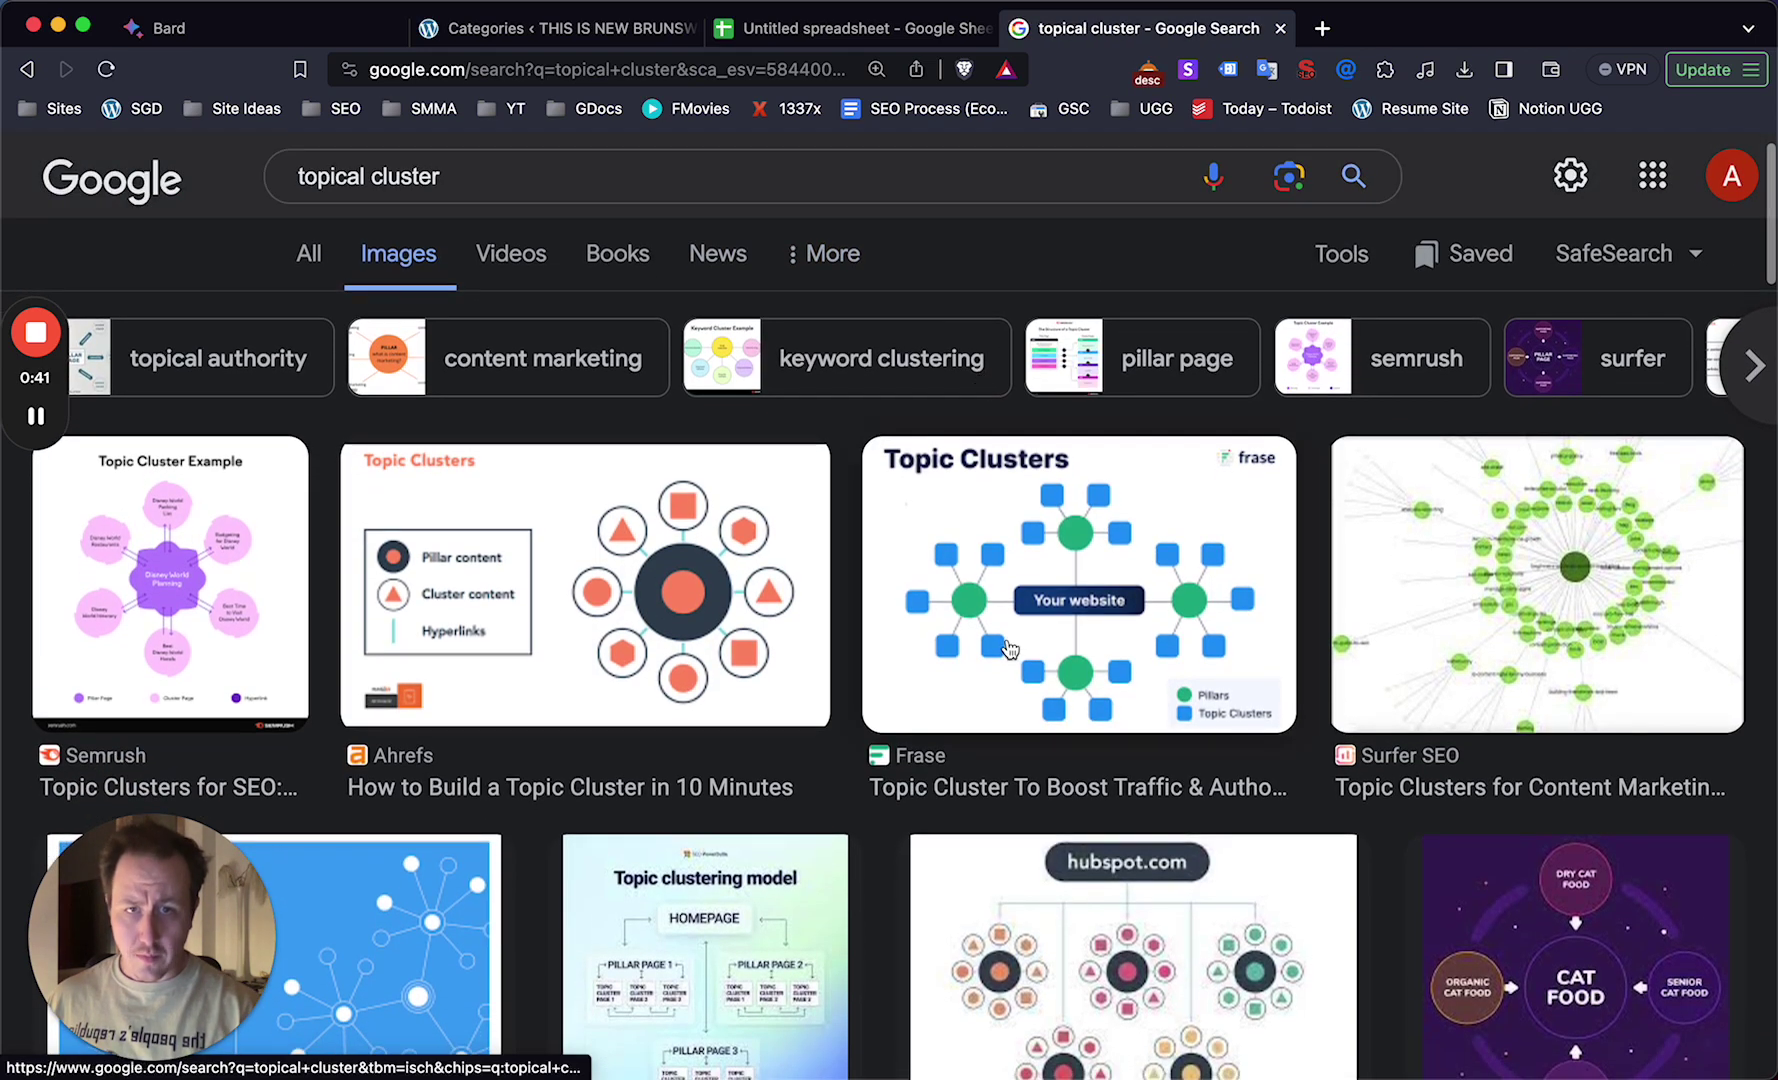
click(1150, 590)
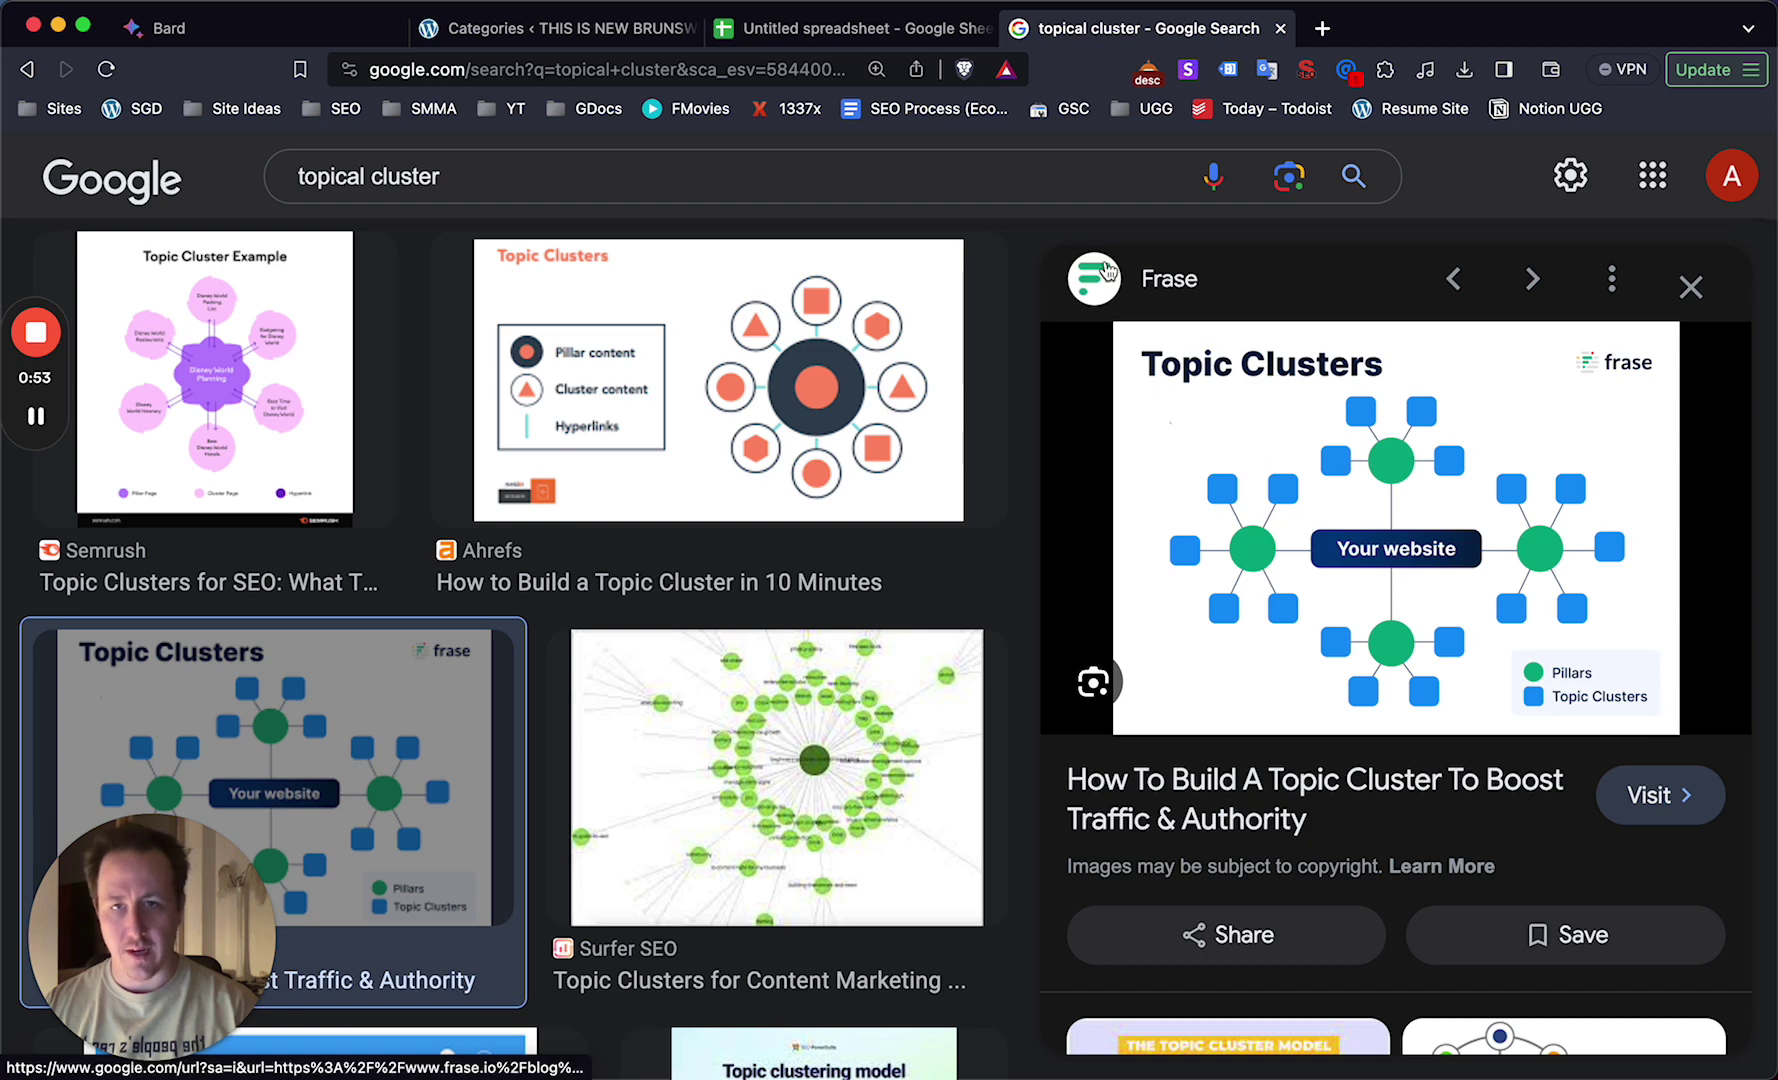
click(892, 352)
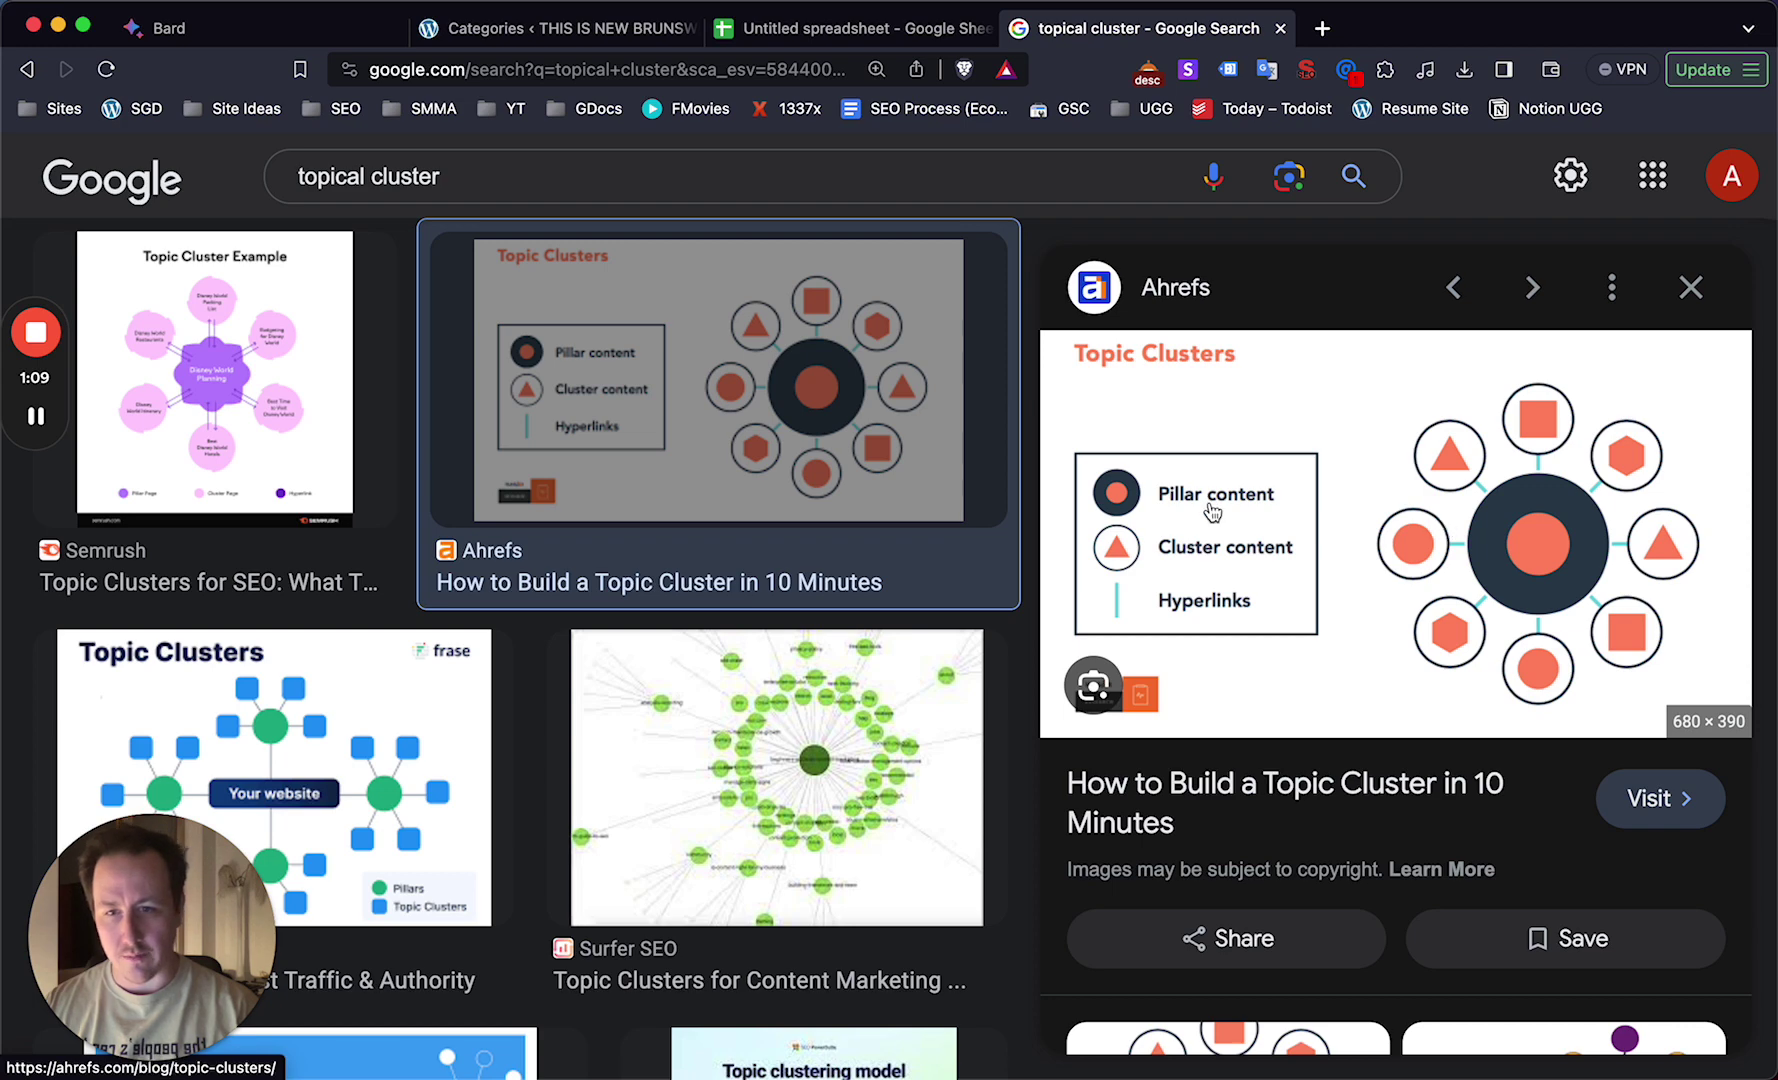
click(440, 760)
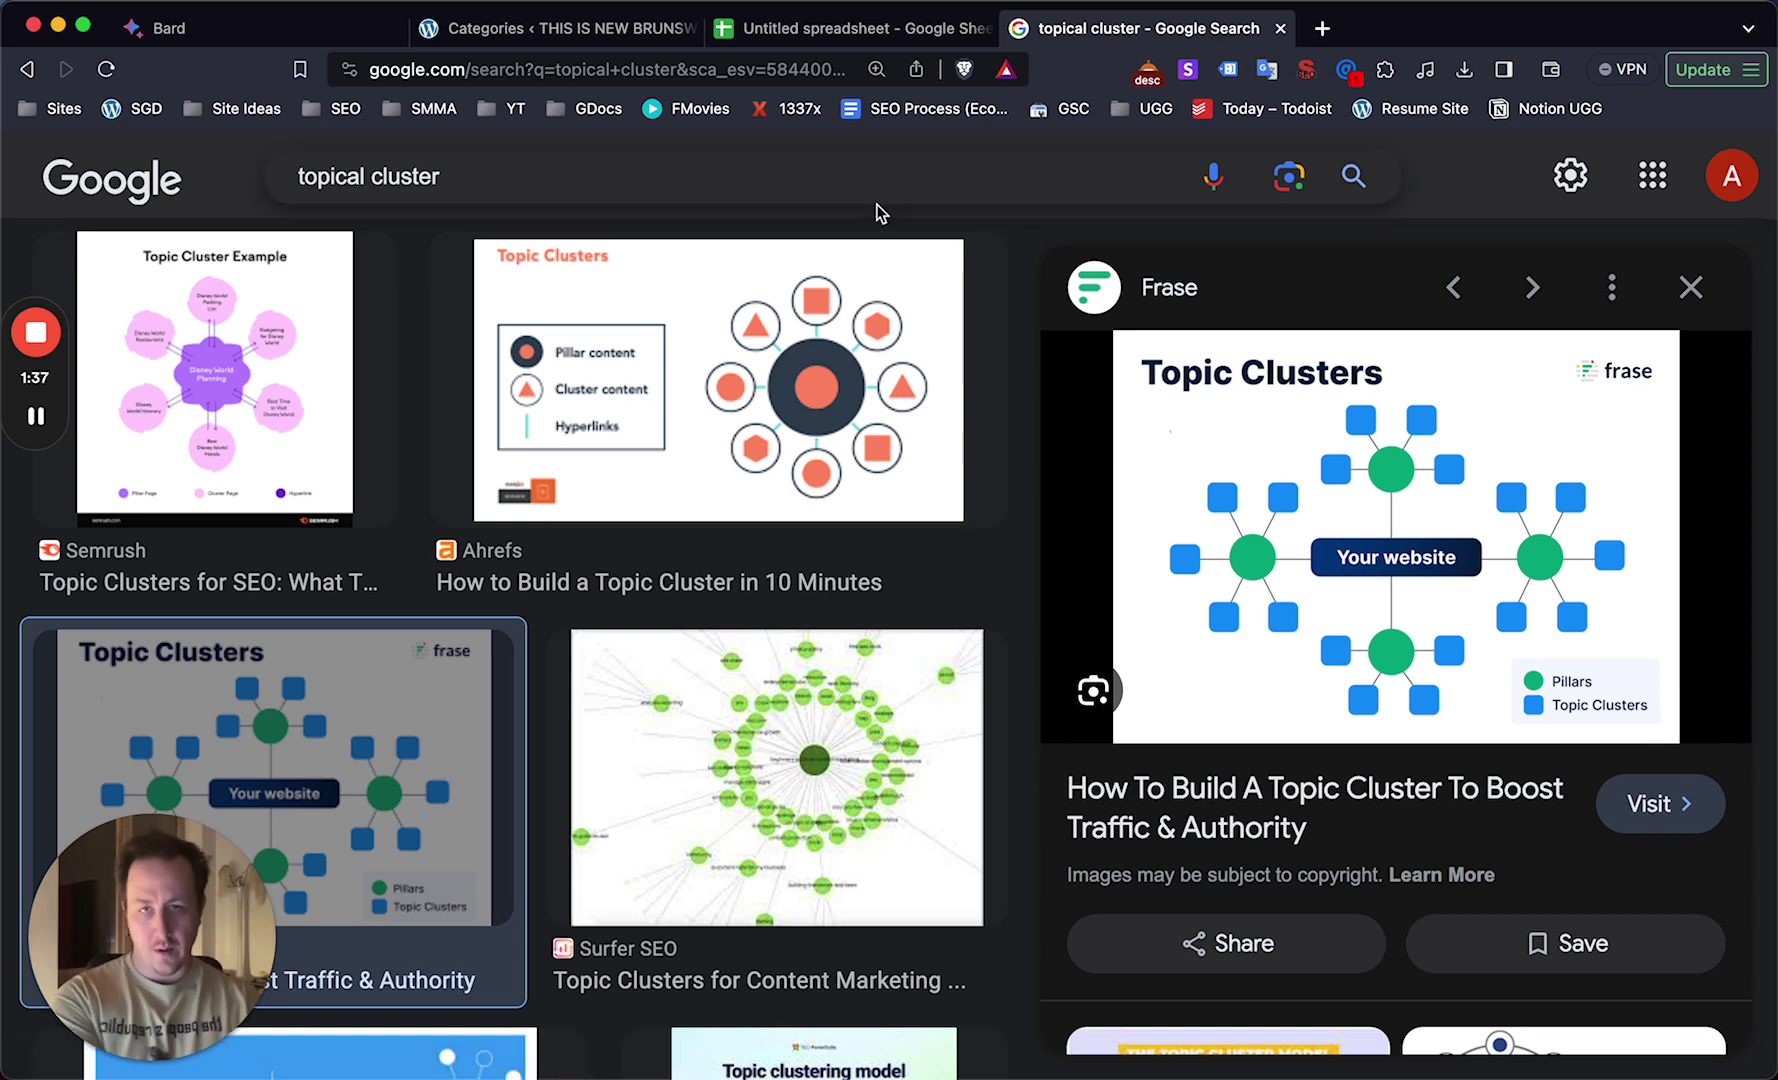
Scroll through the WordPress Categories list of 25 categories, including Helpful Tips and Edmunston.
click(573, 28)
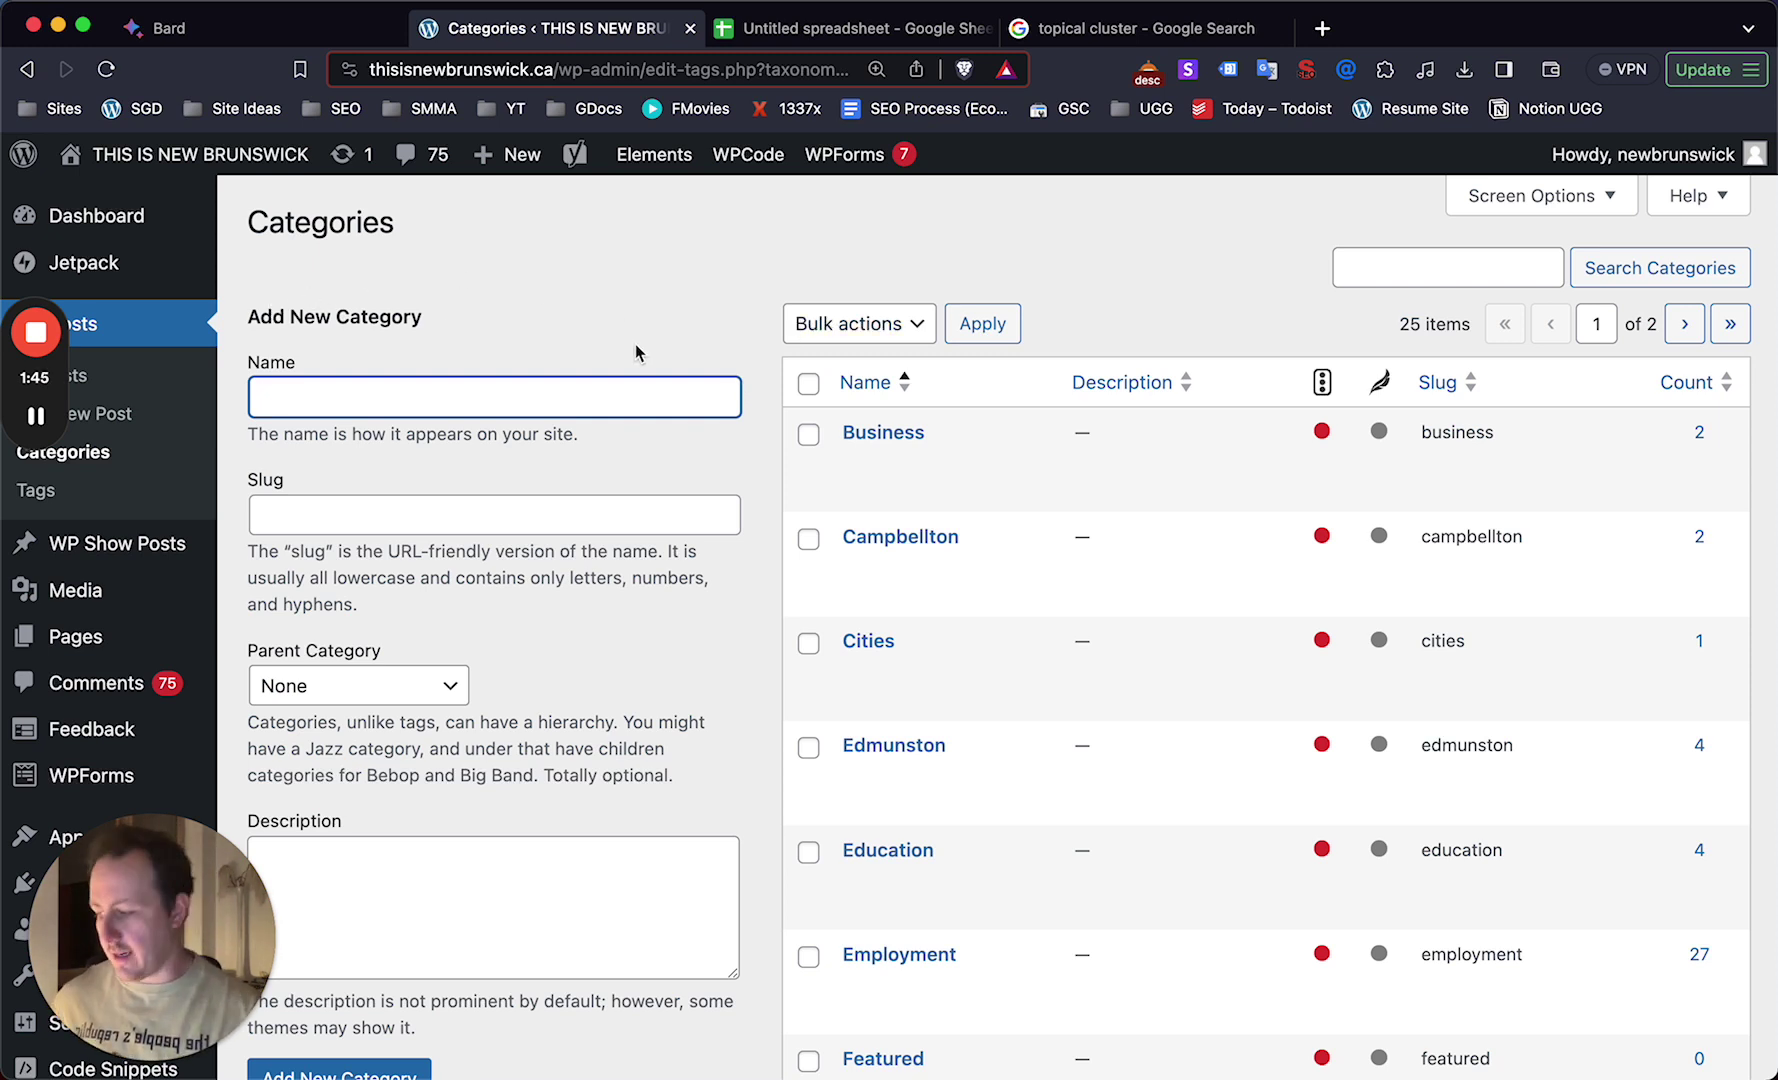
scroll(1380, 500, down, 10)
scroll(1381, 545, down, 6)
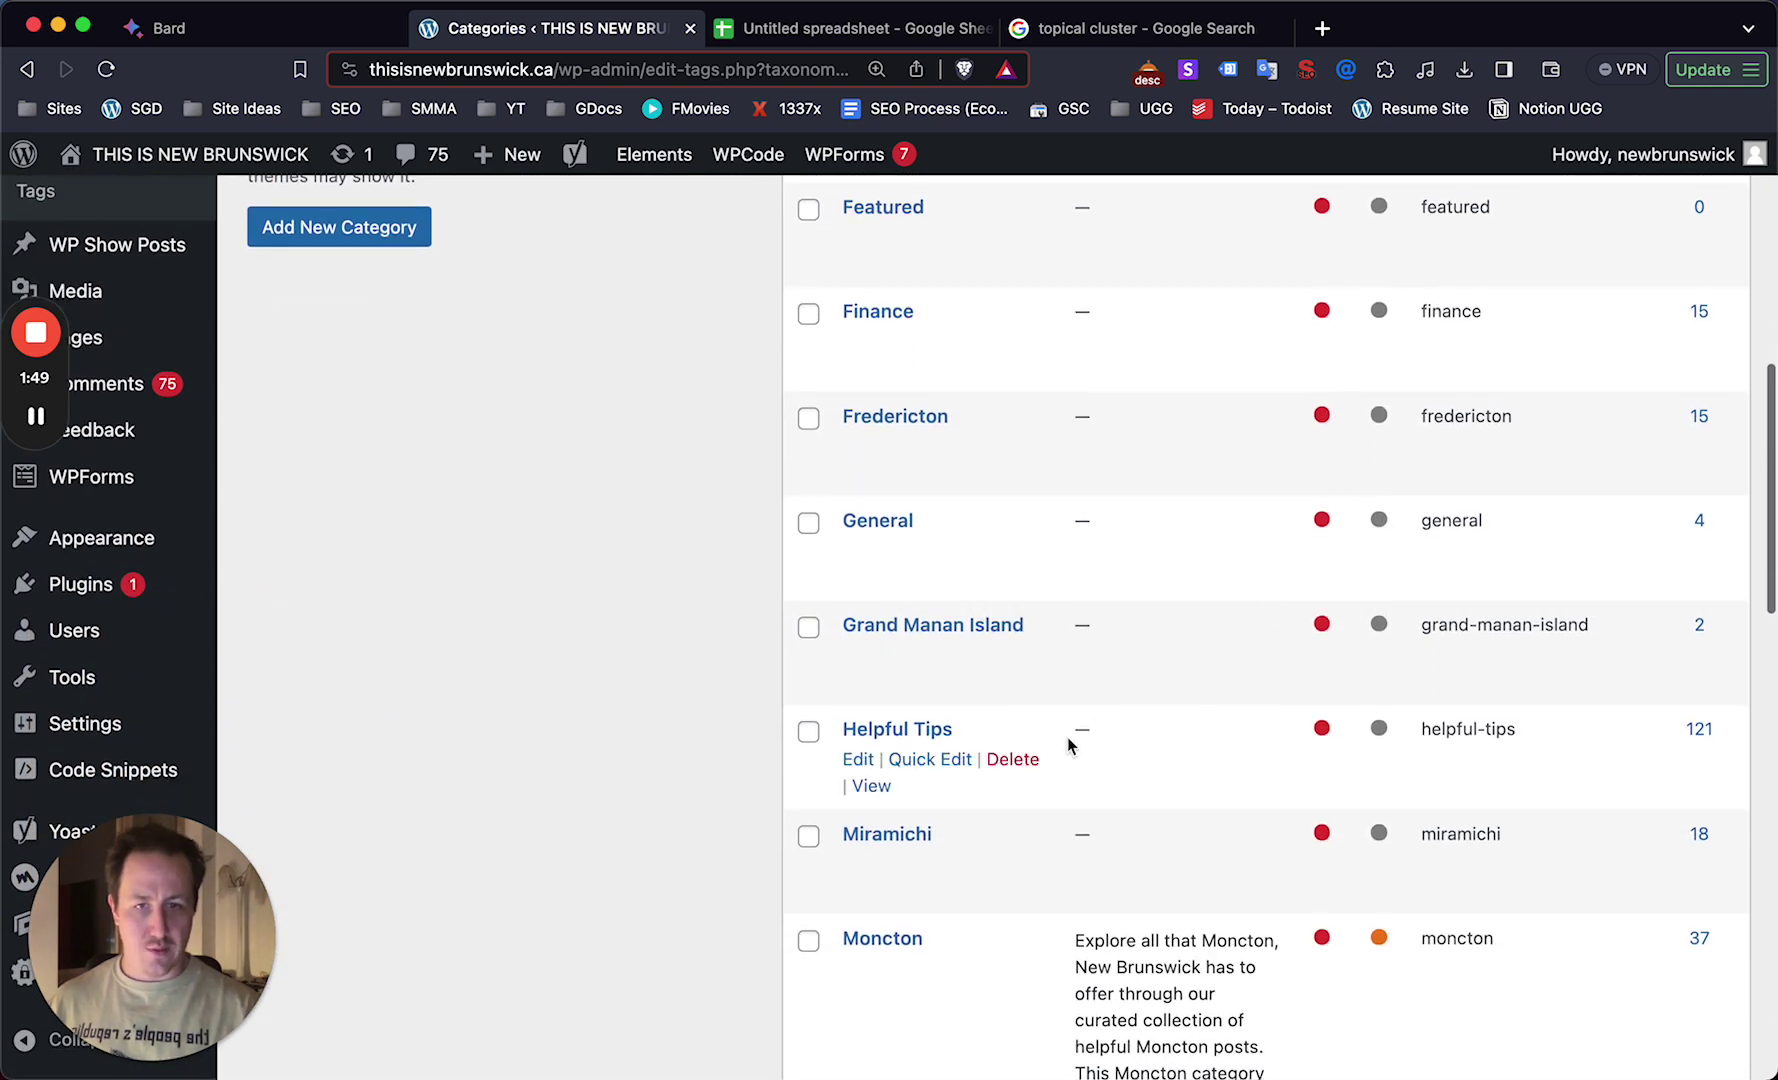
scroll(1390, 686, down, 10)
scroll(1161, 543, down, 10)
scroll(1100, 700, up, 20)
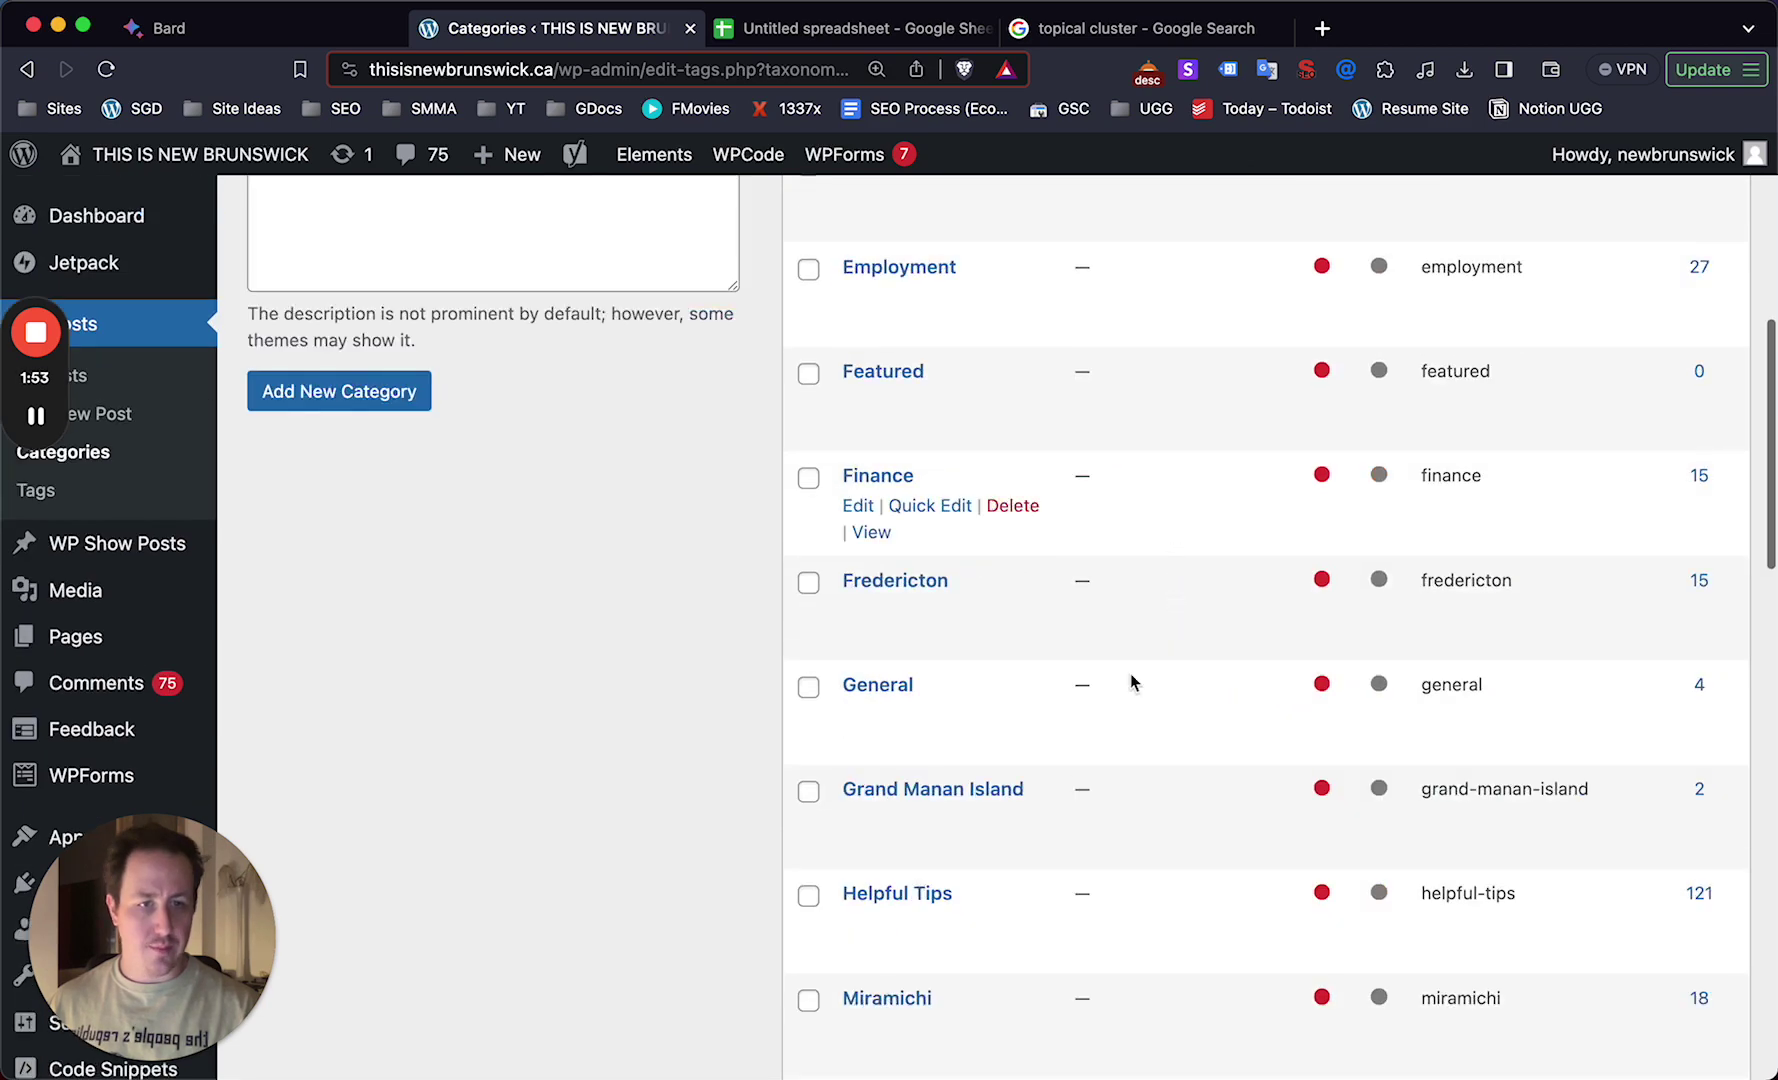
scroll(1165, 802, down, 1)
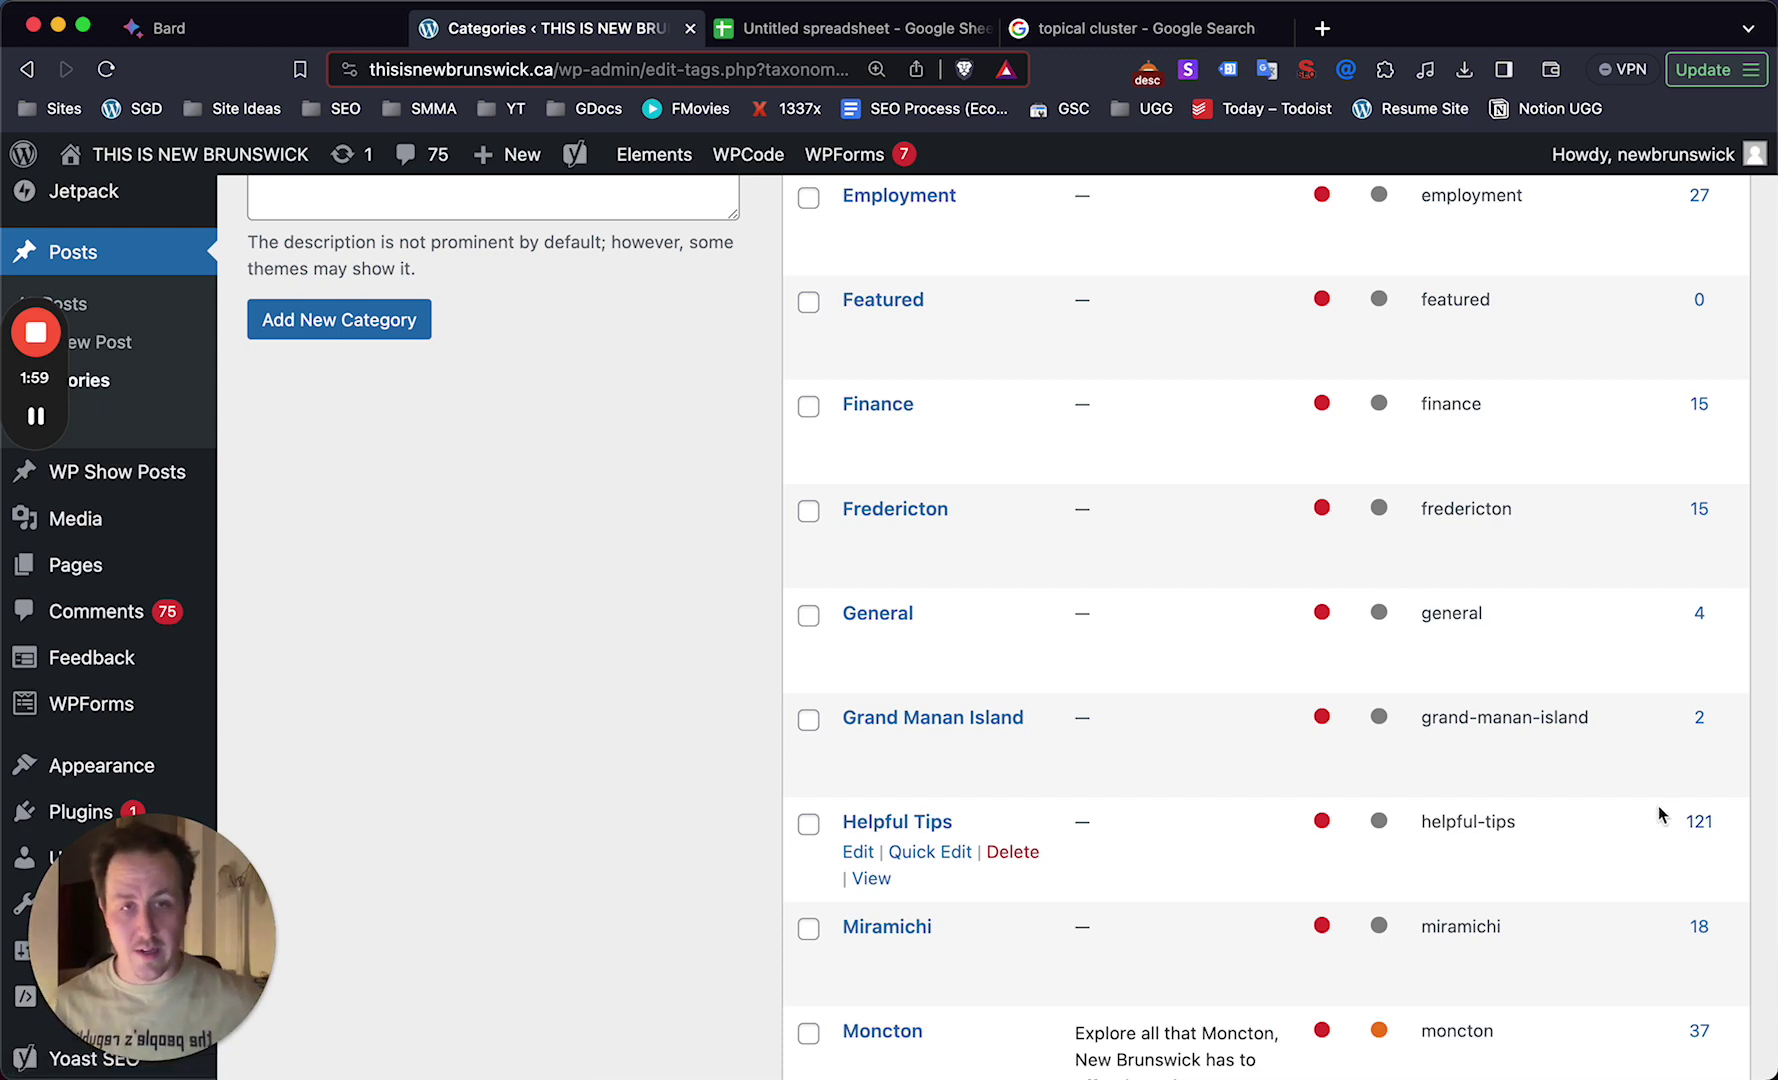
scroll(1654, 765, up, 7)
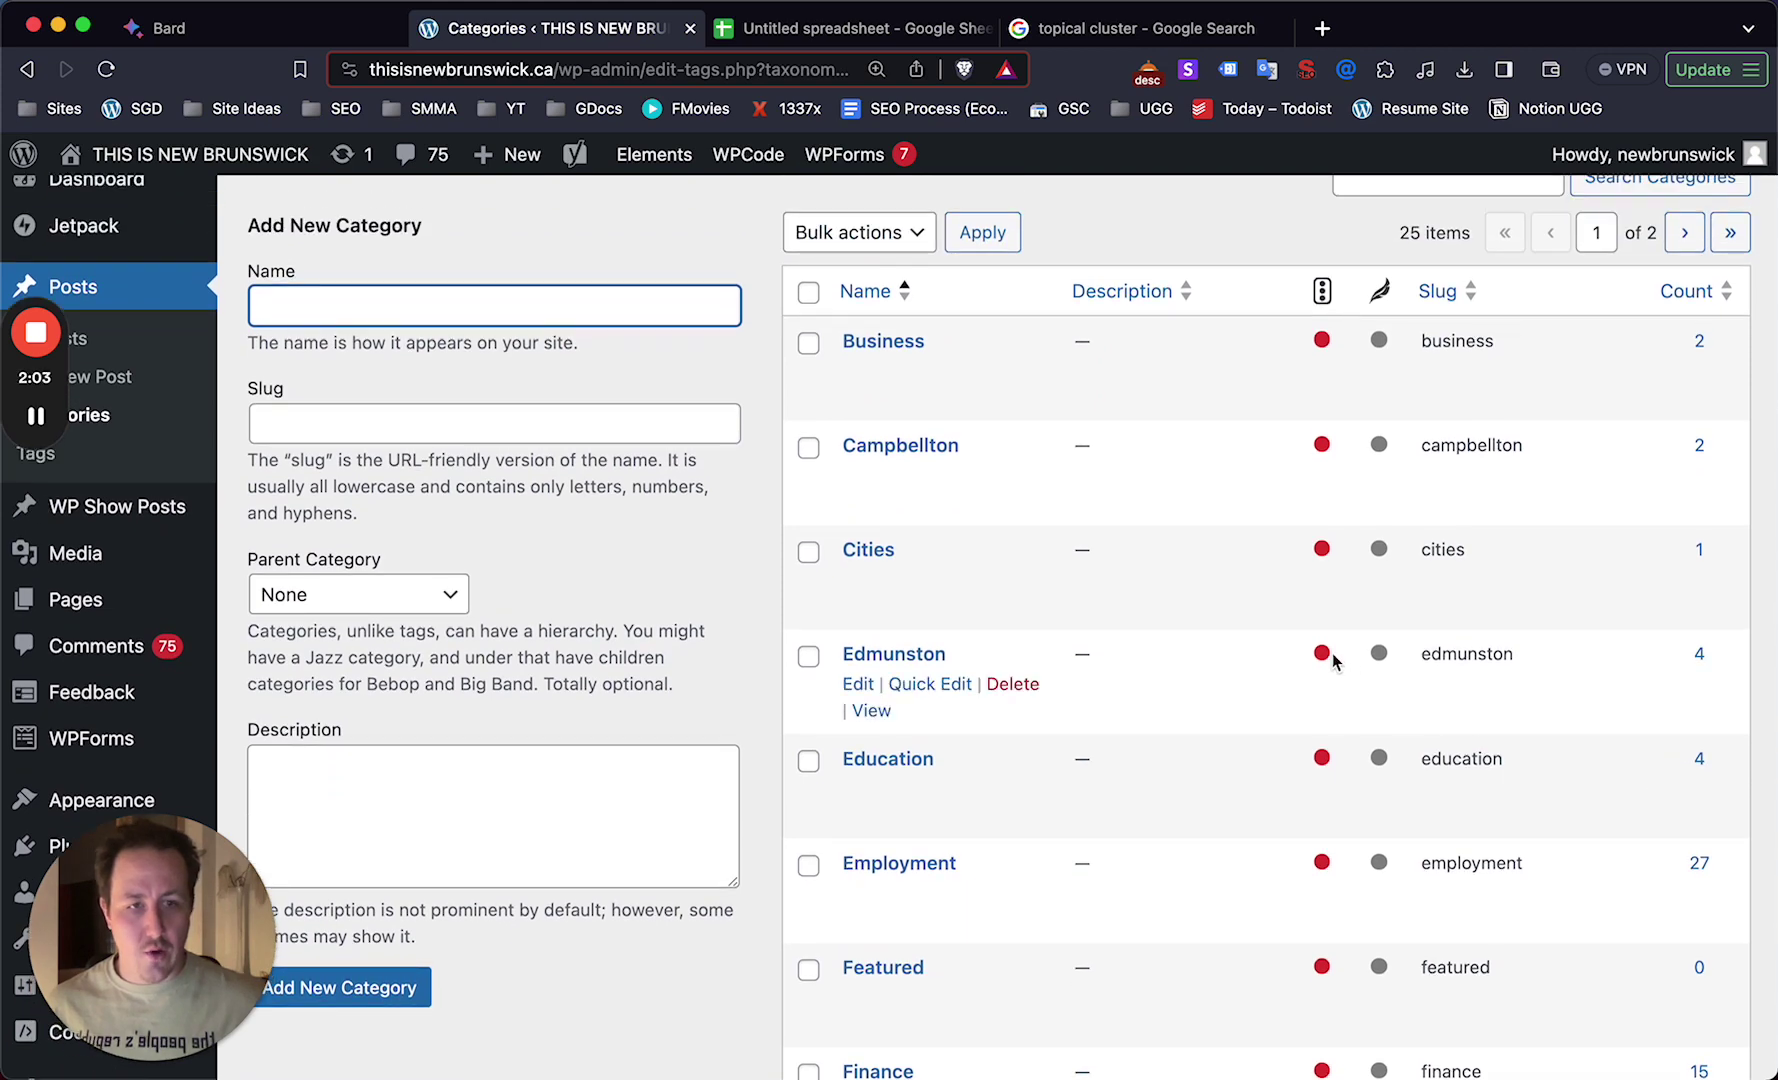
scroll(1183, 561, down, 1)
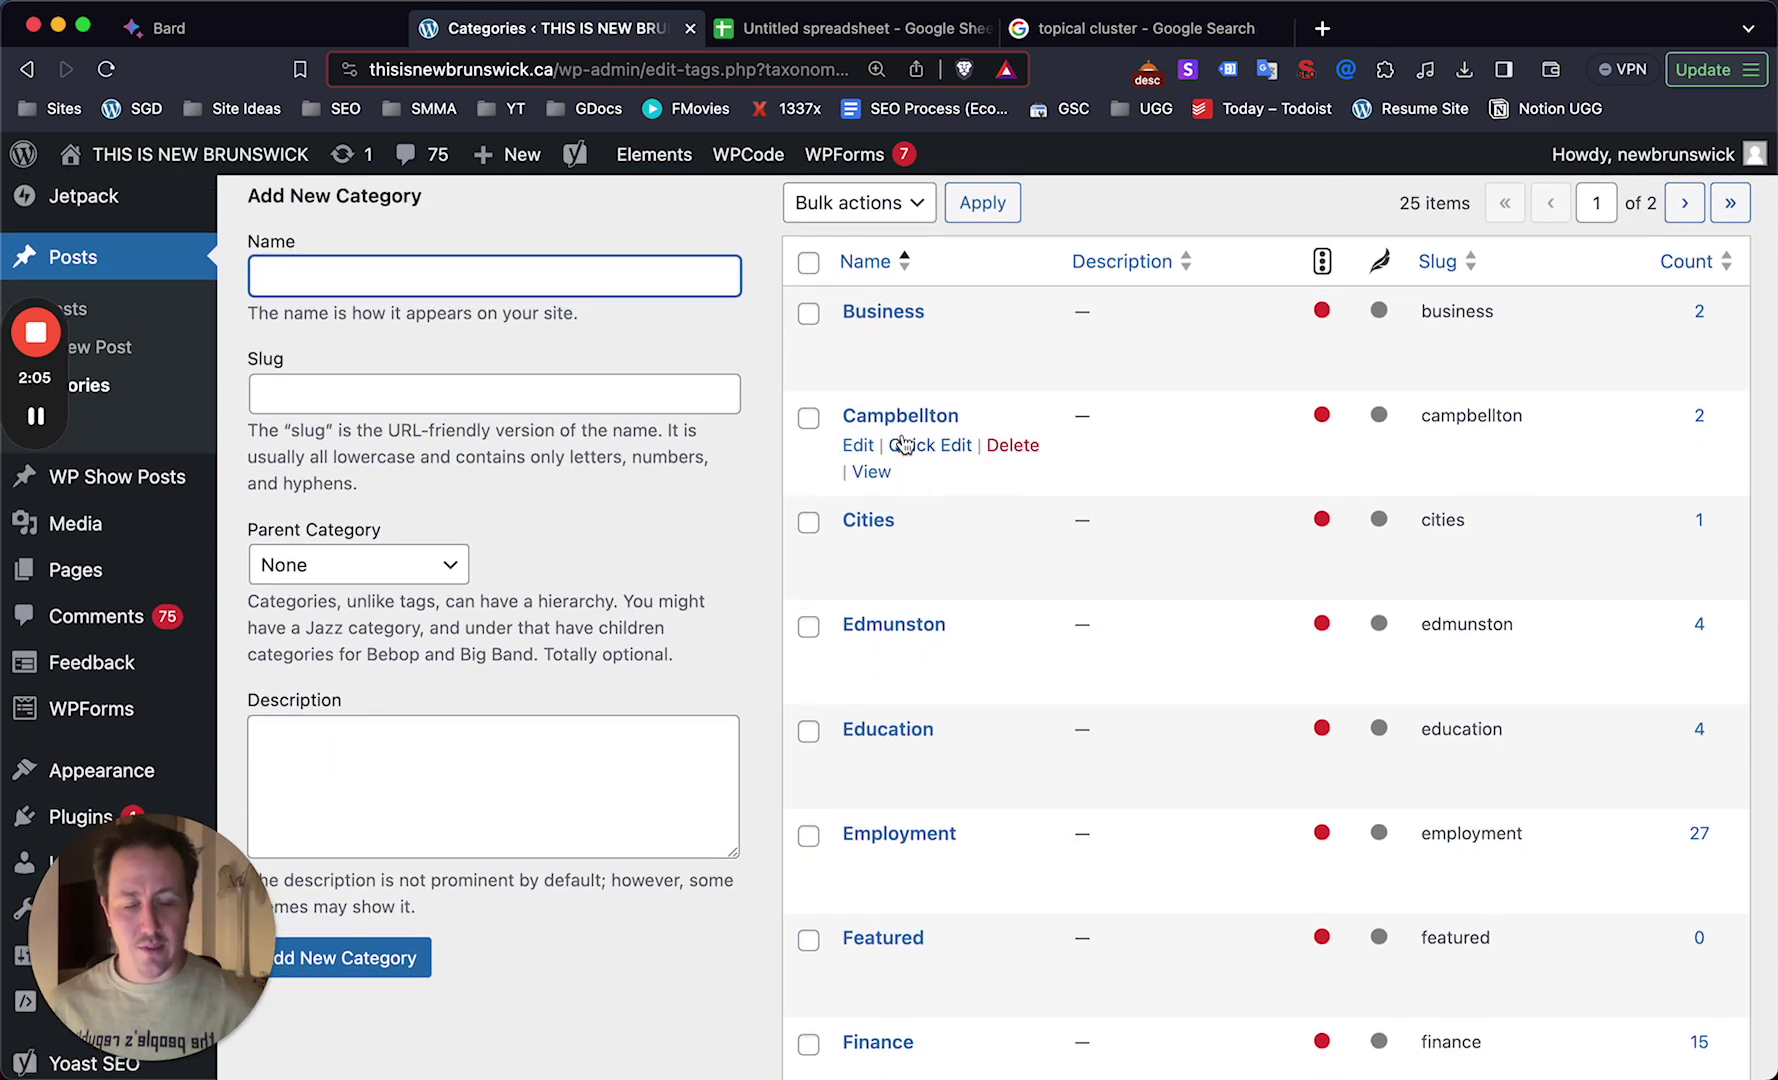
scroll(893, 607, down, 1)
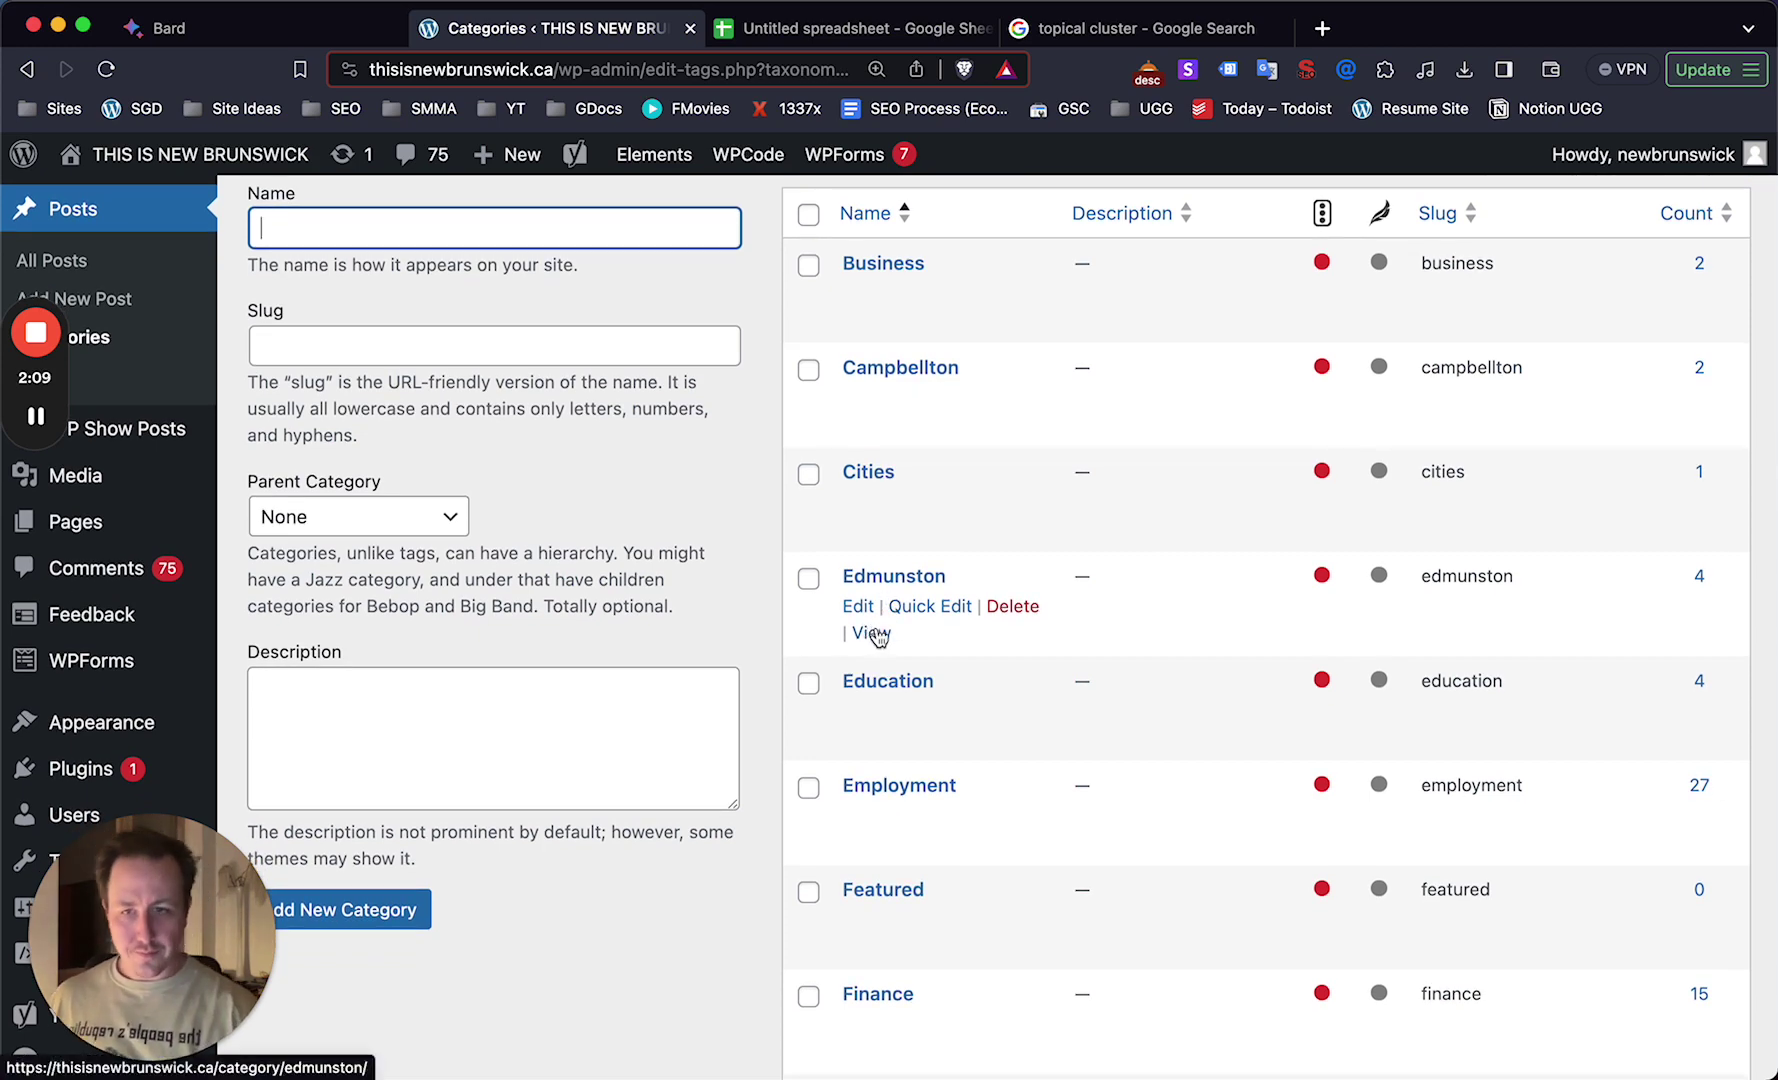
View the Edmunston category archive on the site and browse its posts.
click(876, 634)
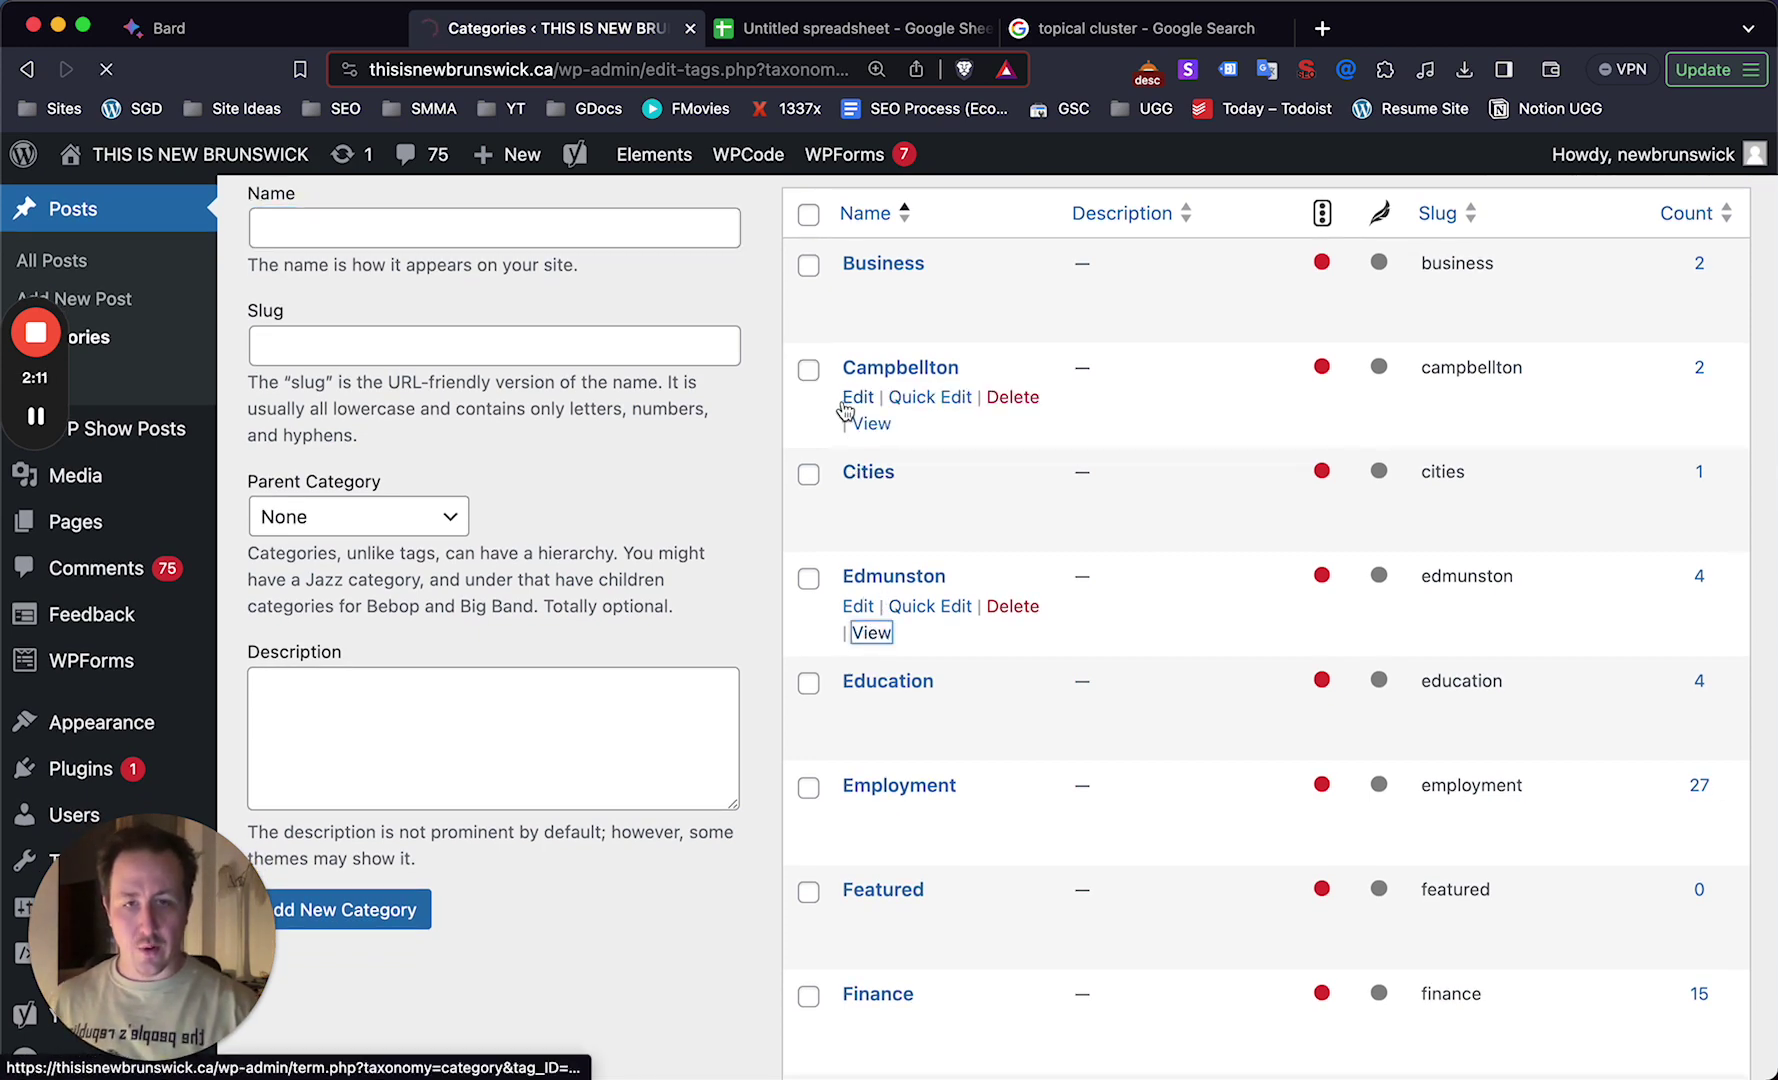
scroll(738, 604, down, 10)
scroll(738, 604, down, 2)
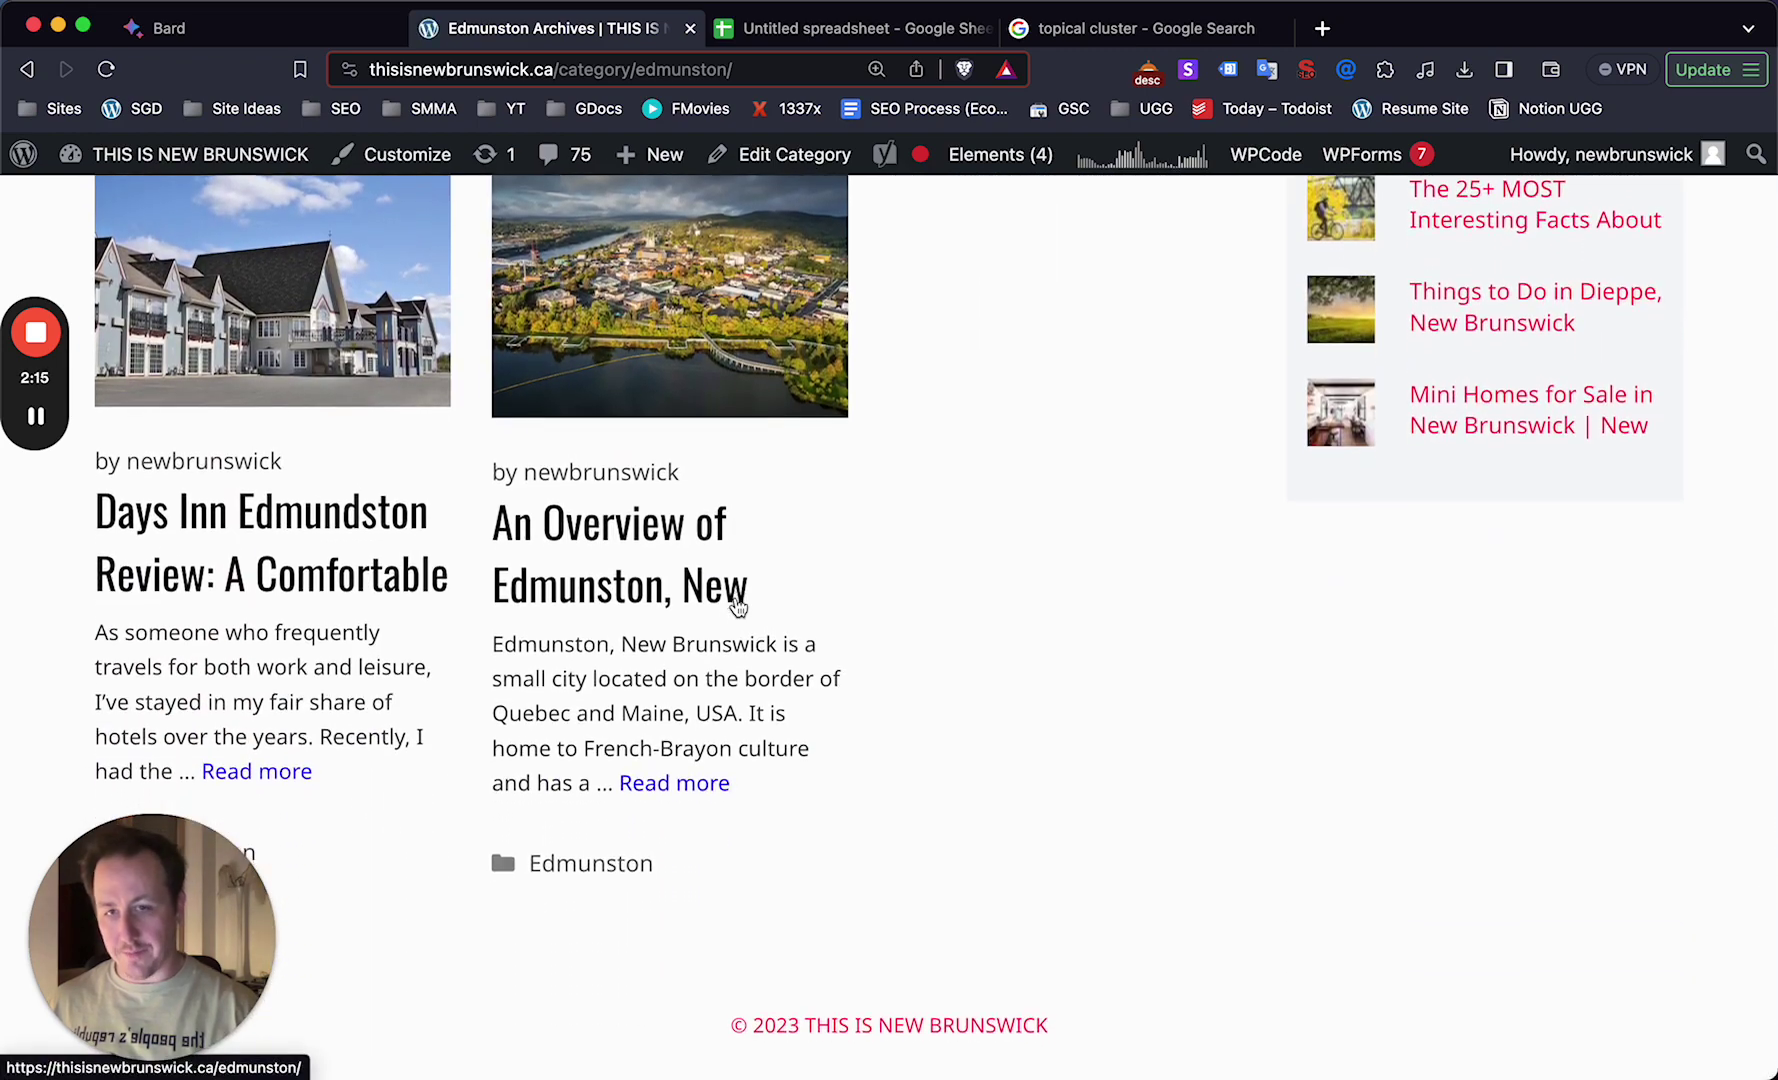
scroll(736, 606, up, 10)
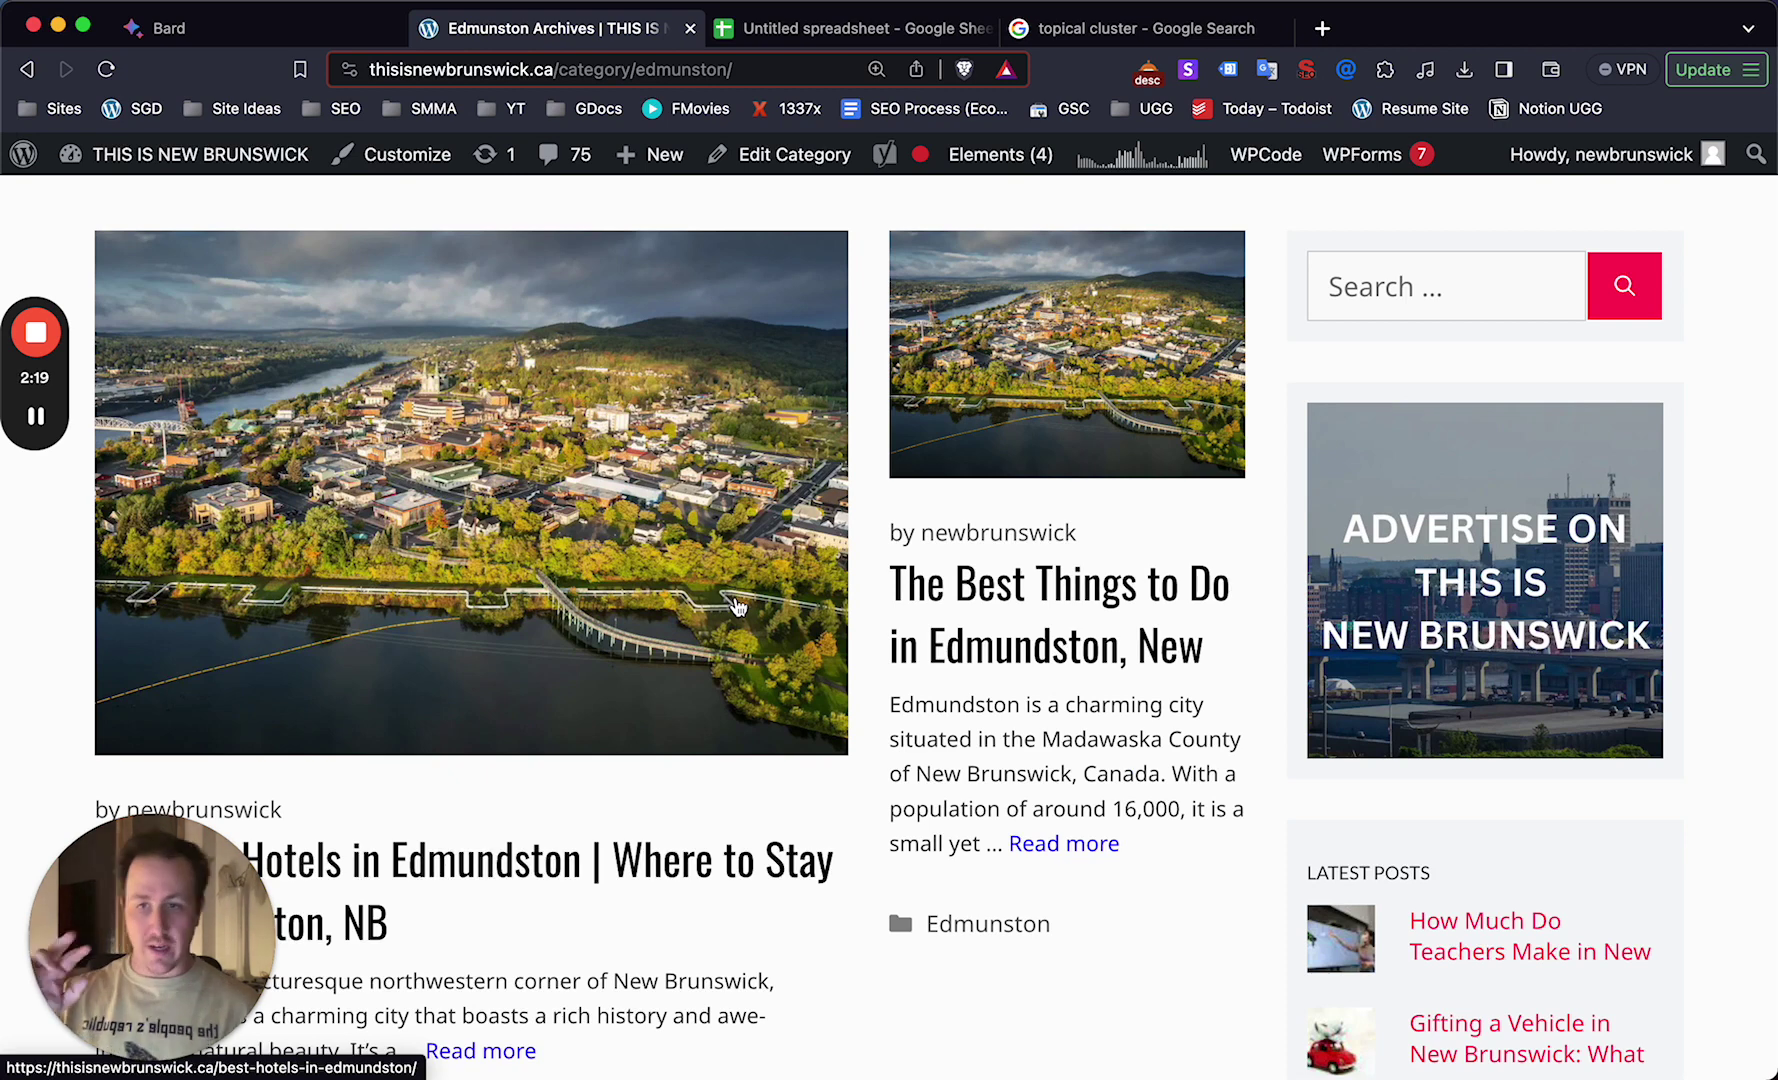
scroll(736, 606, down, 2)
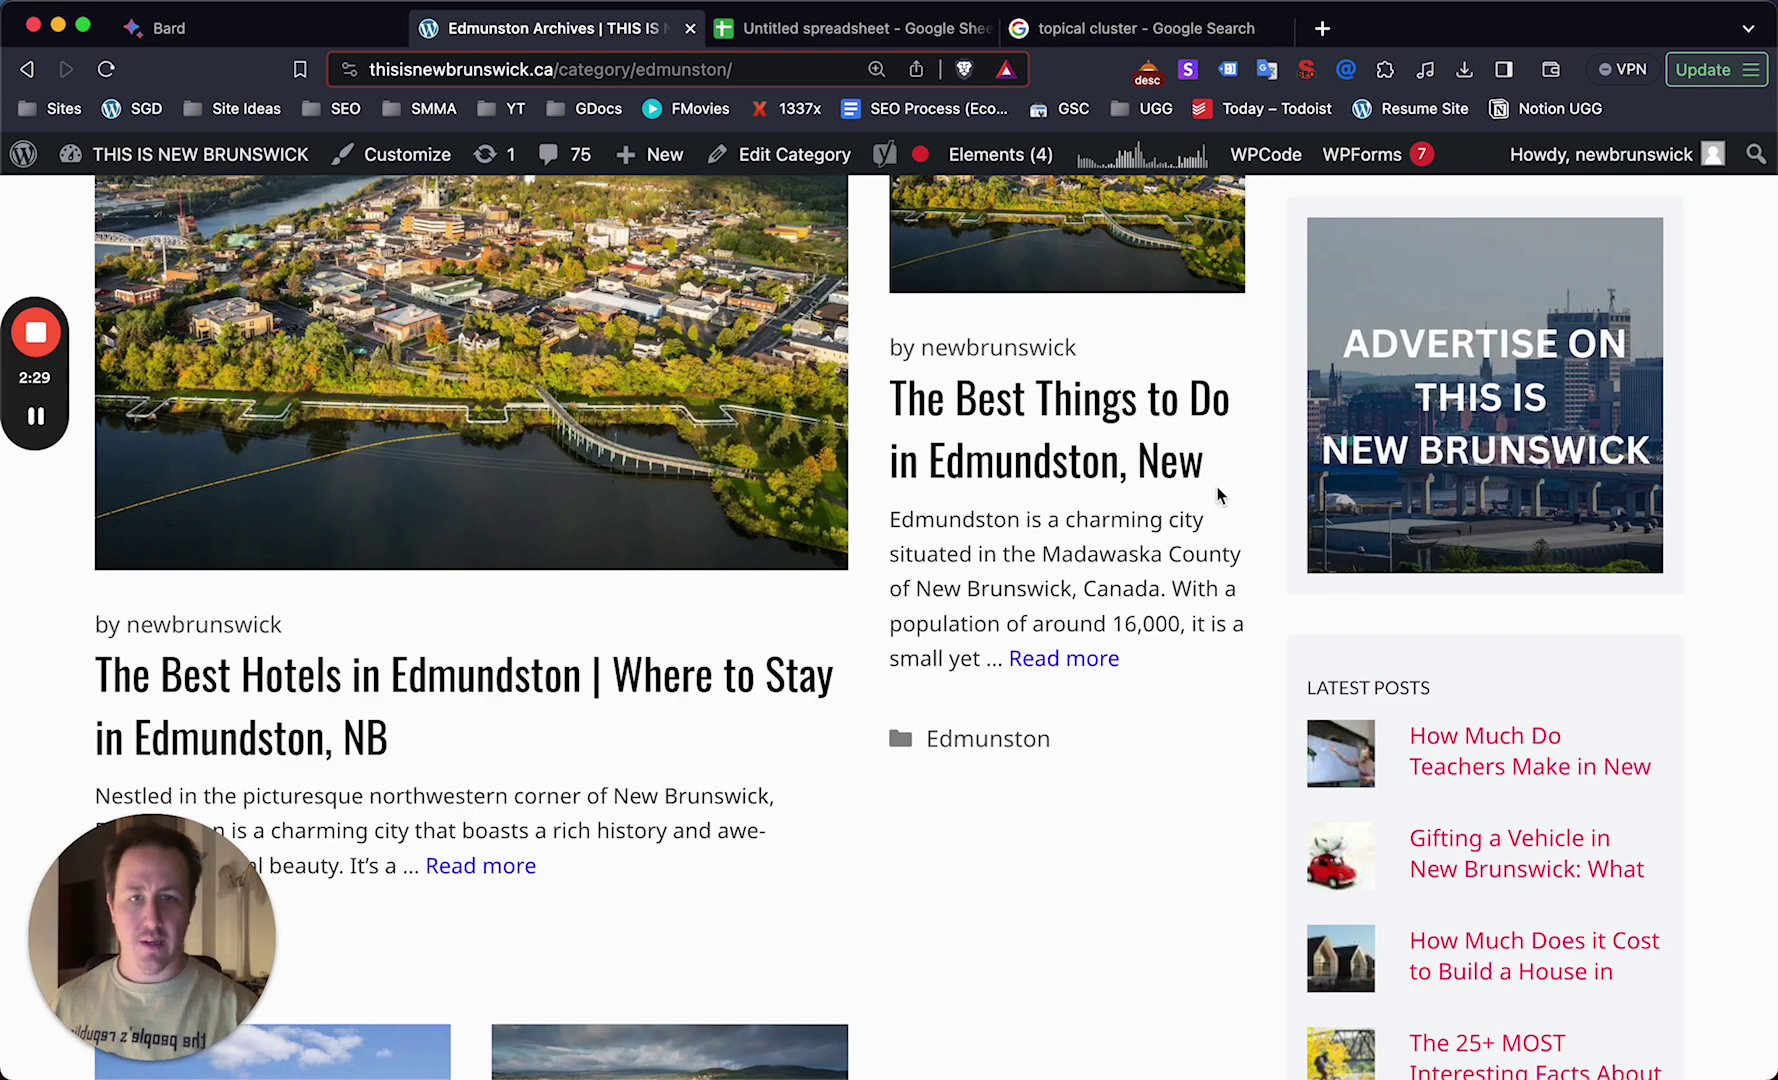
Open 'The Best Things to Do in Edmundston, New Brunswick' in a new tab and skim it.
right_click(1035, 433)
click(1070, 449)
click(812, 30)
scroll(988, 532, down, 10)
scroll(988, 532, down, 20)
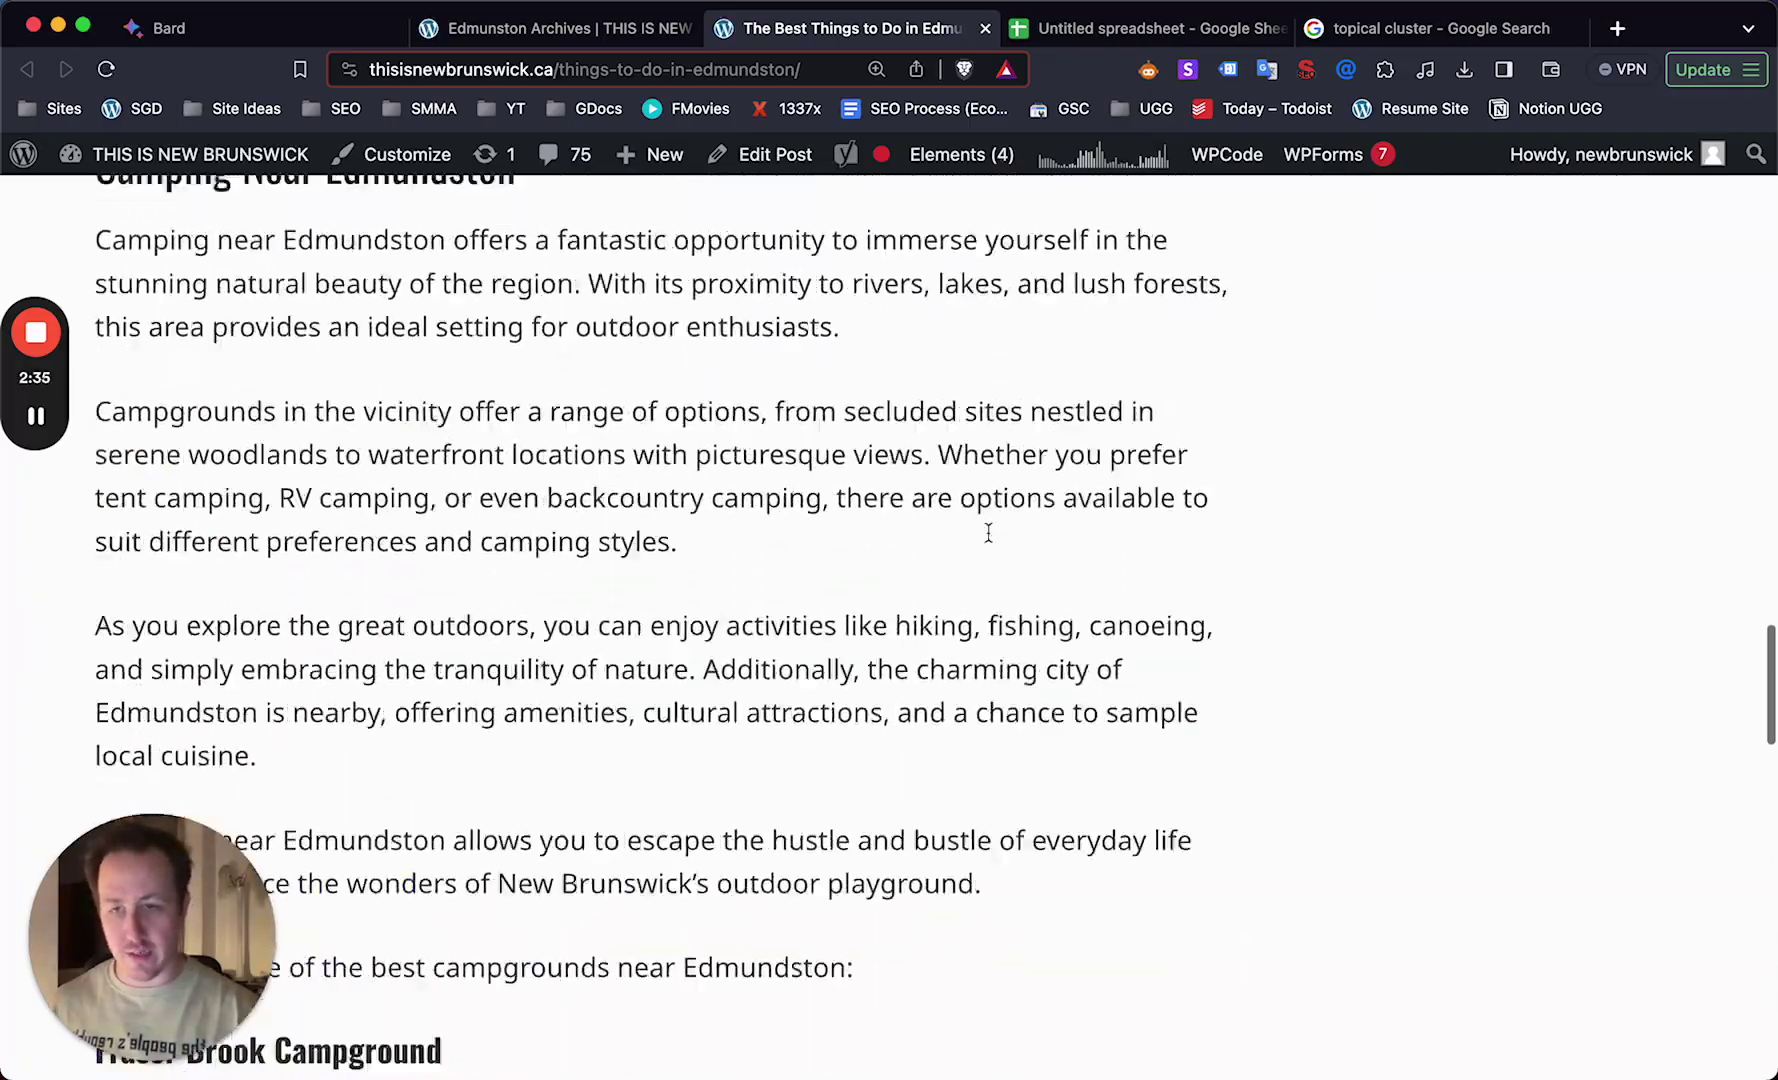
scroll(988, 532, up, 20)
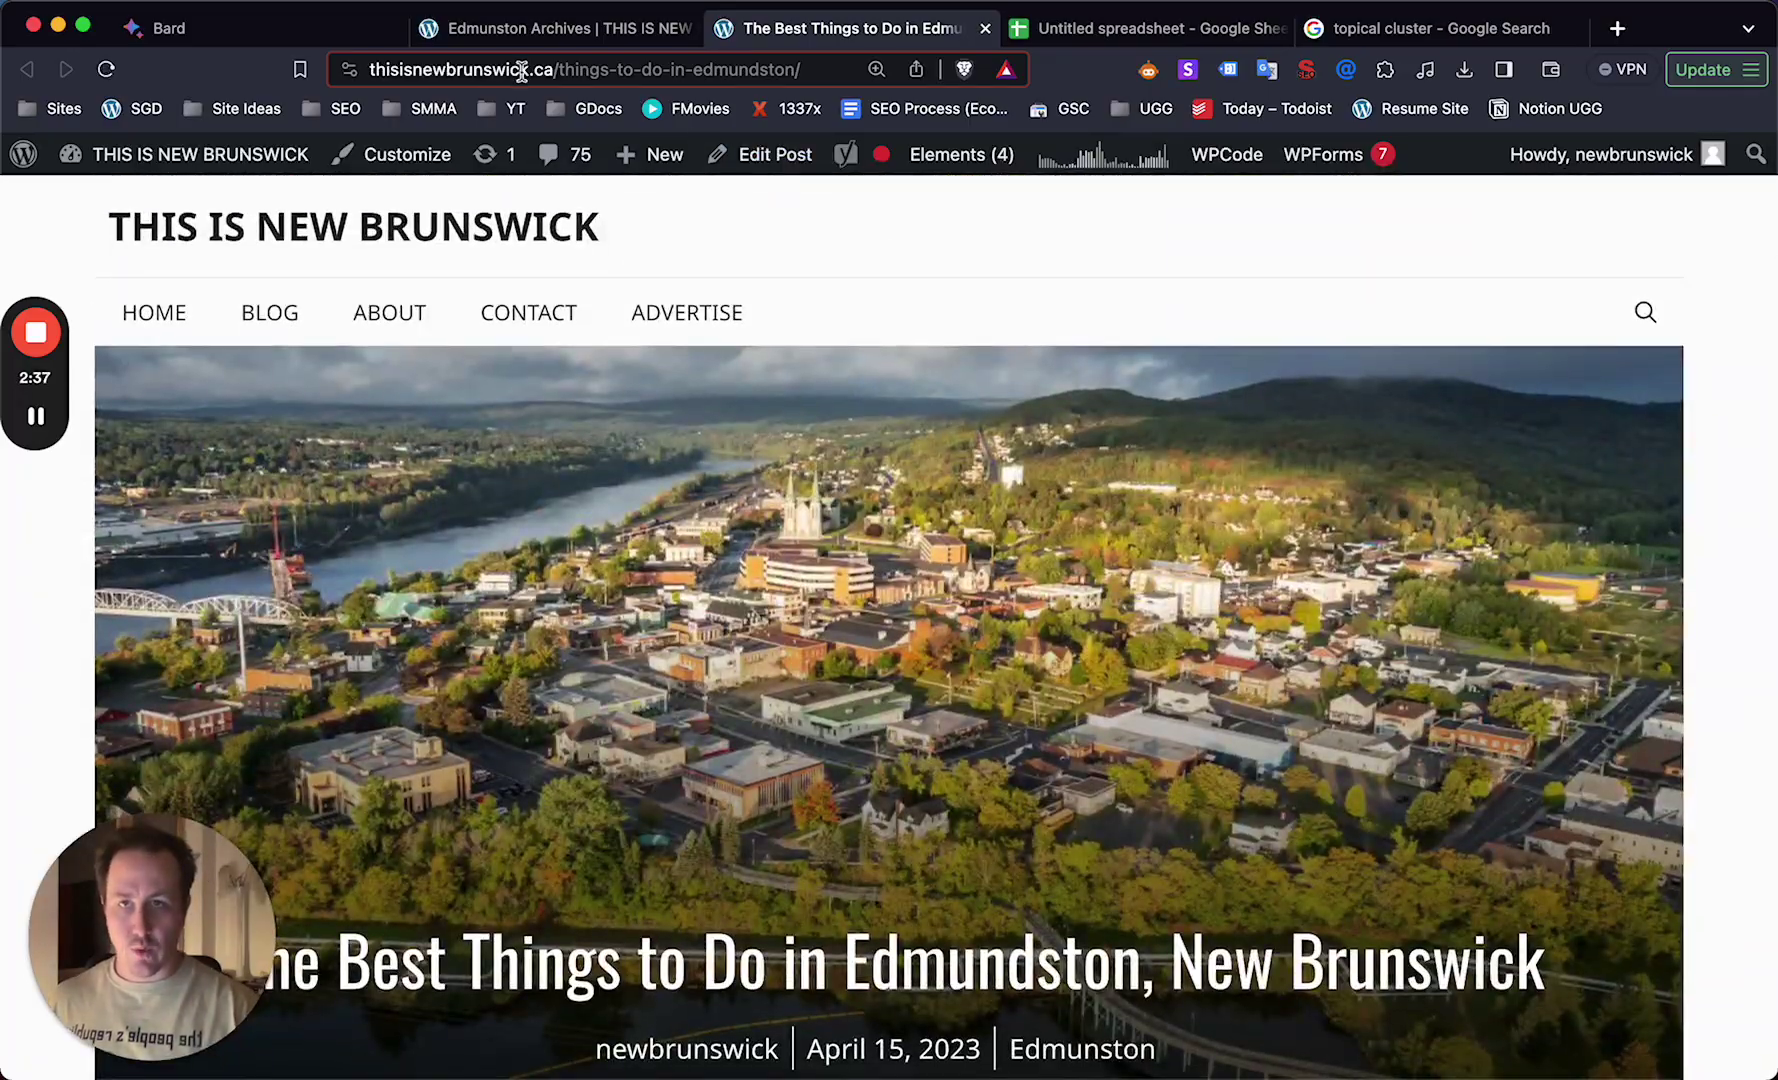
Compare the Edmunston archive with the Things to Do article, then return to Bard.
click(565, 39)
scroll(695, 480, down, 8)
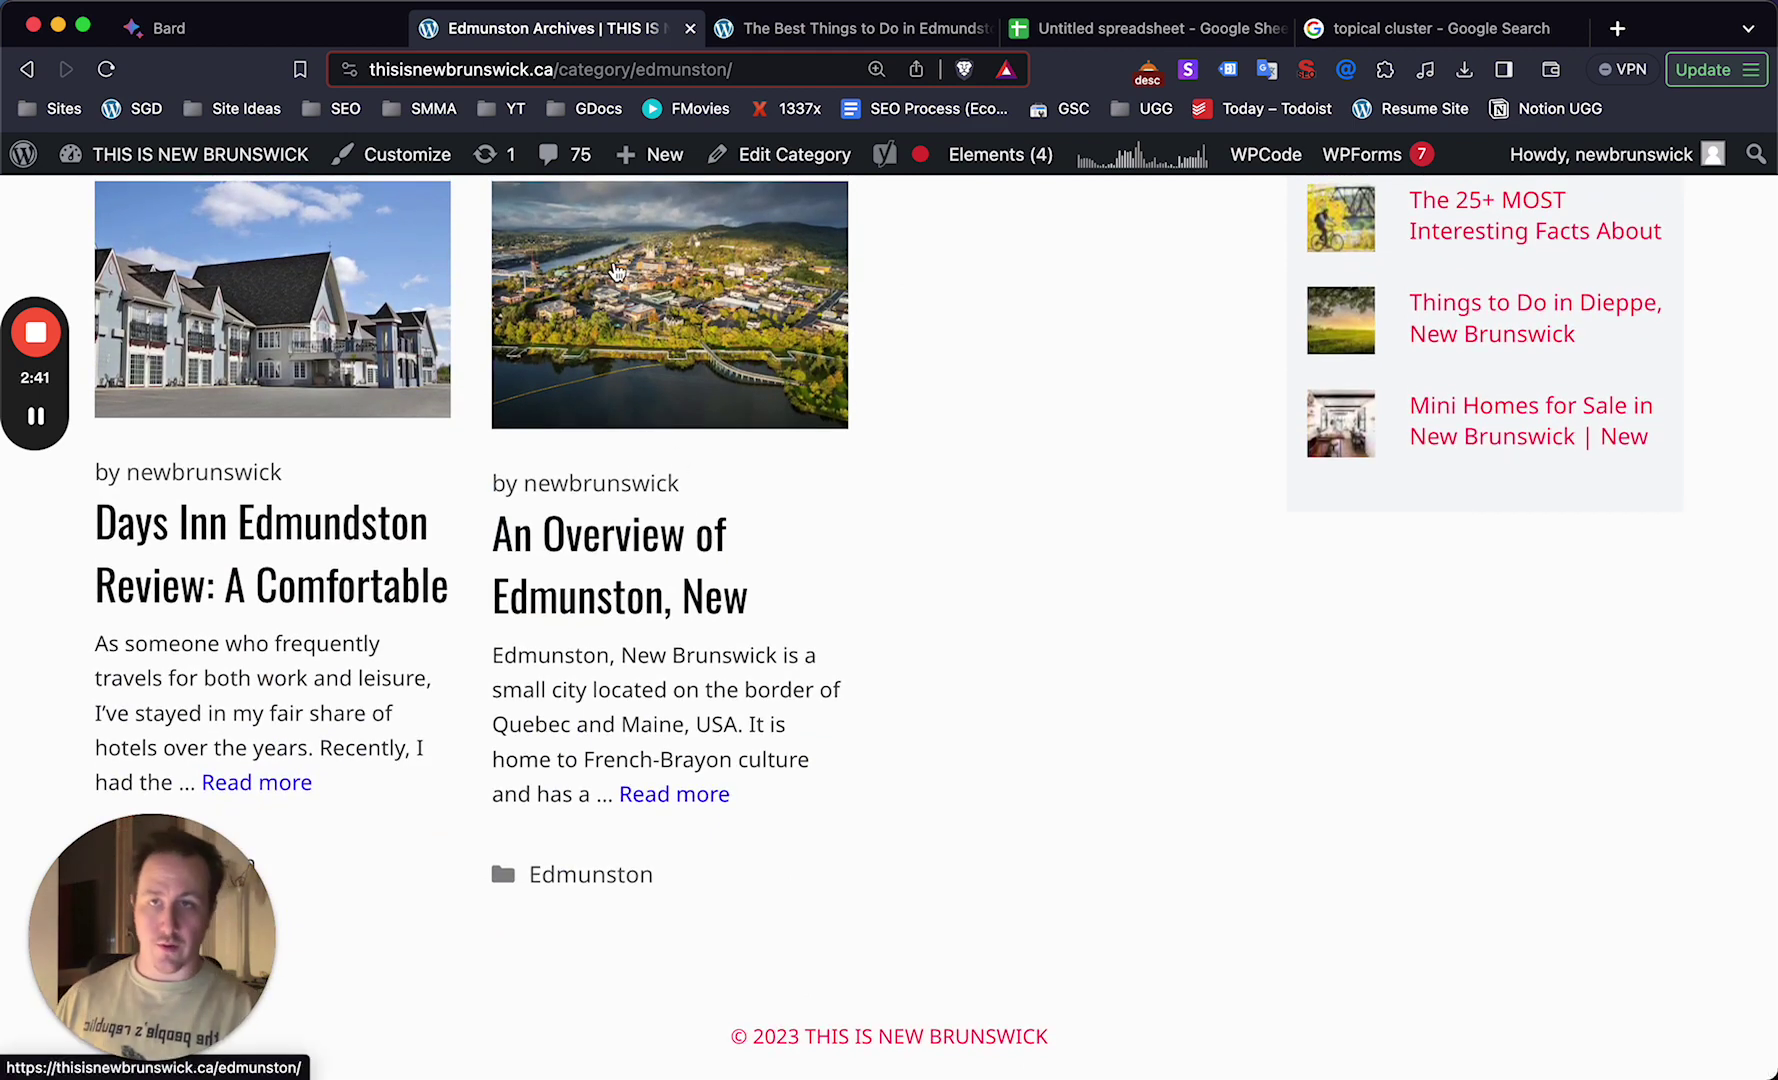
click(785, 36)
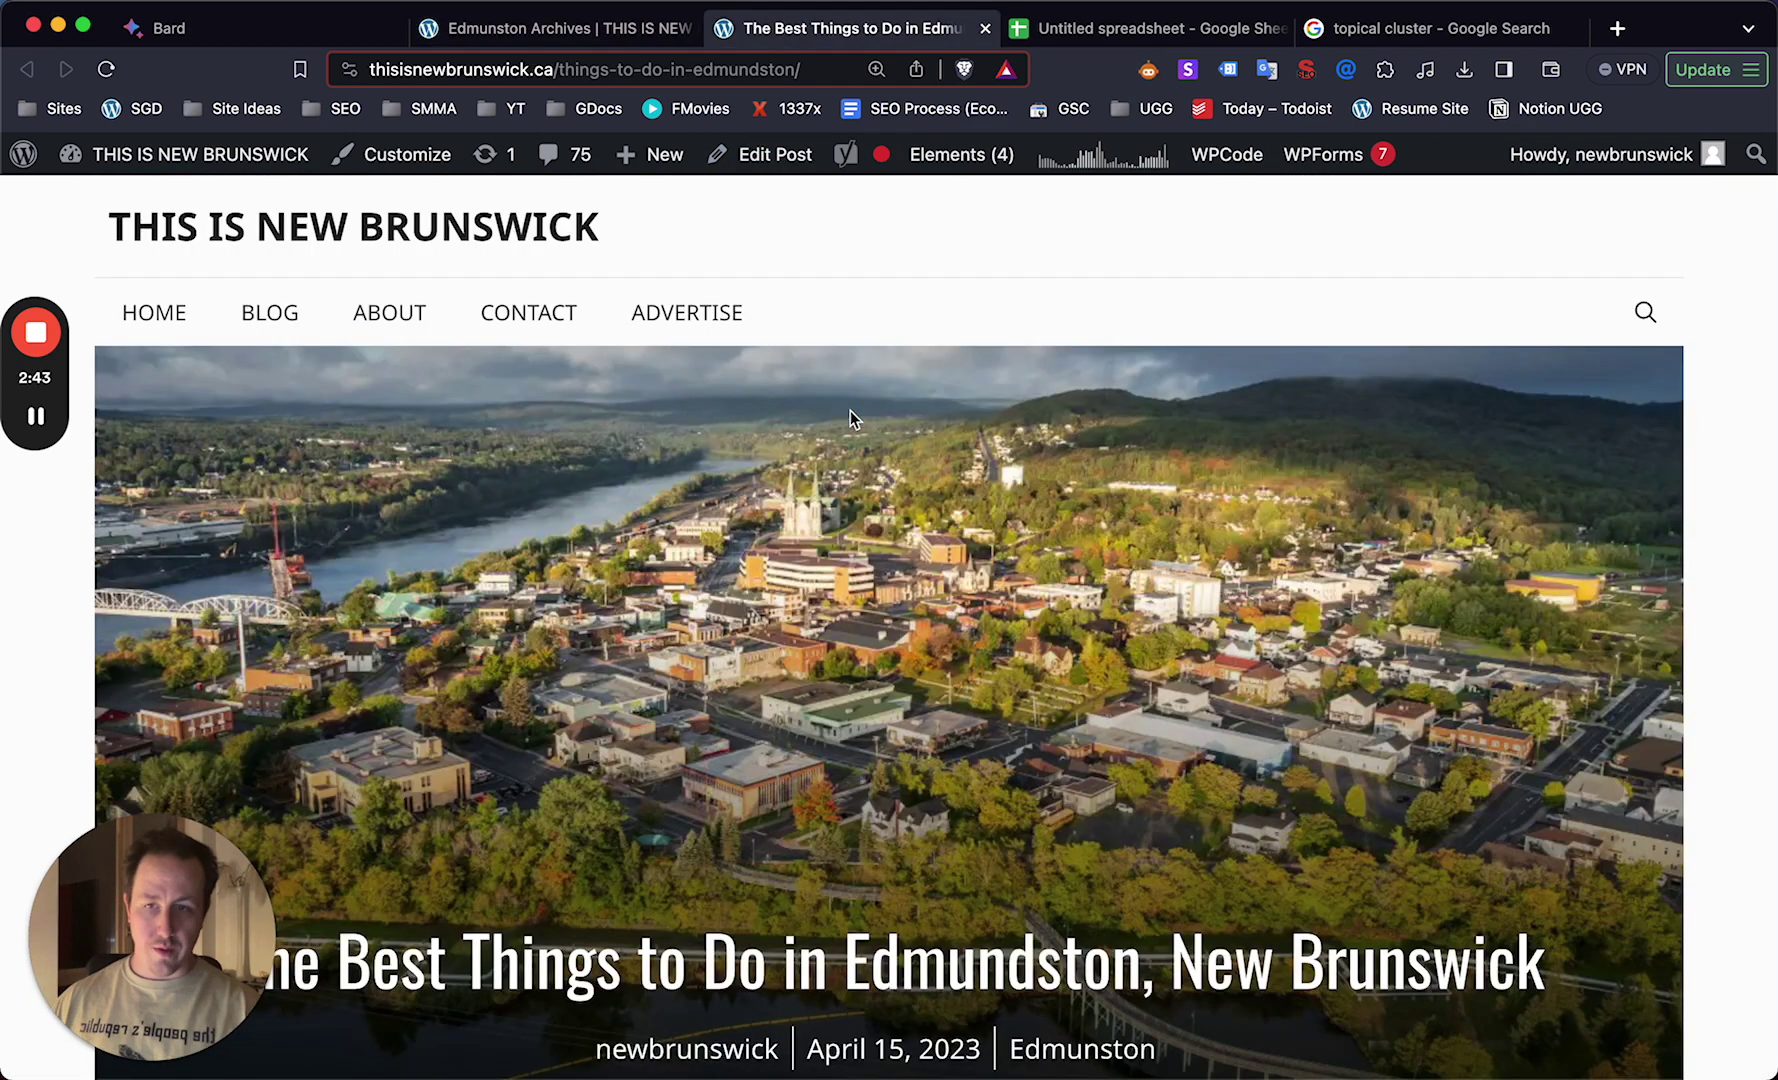
scroll(865, 577, down, 3)
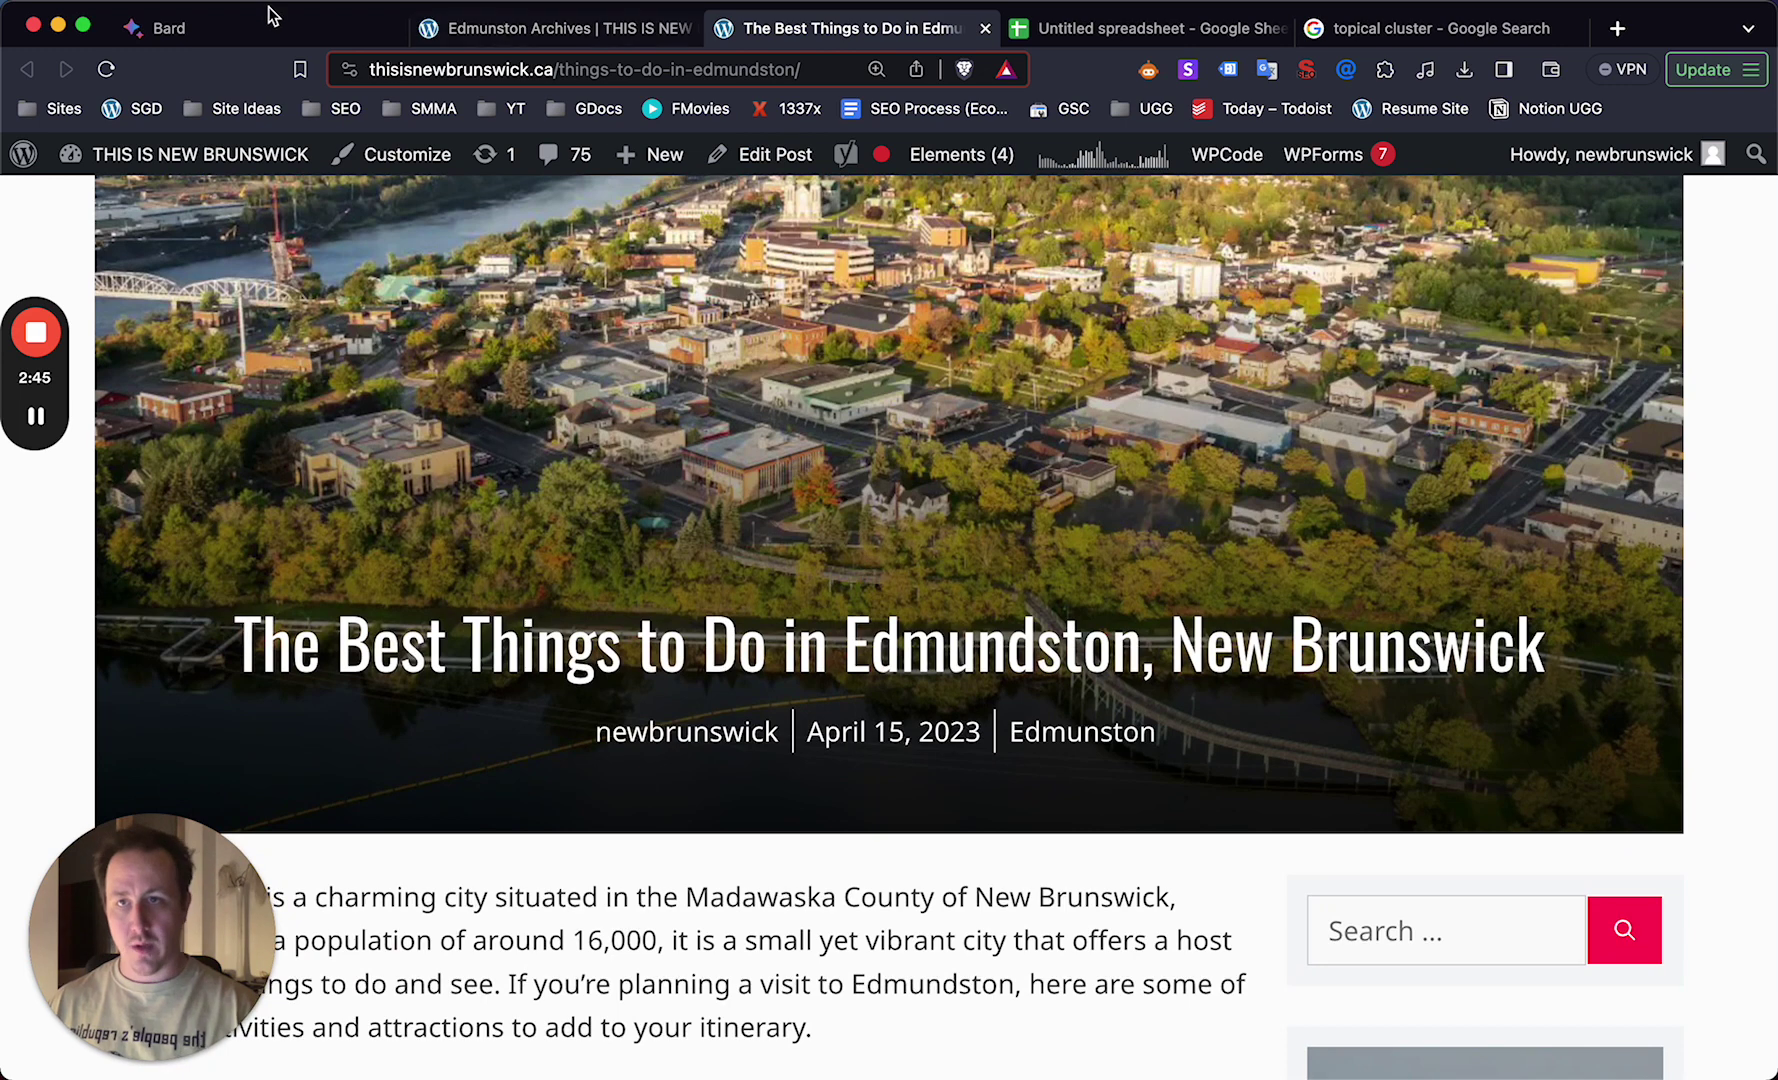
click(203, 22)
Ask Bard 'can you tell me what a topic cluster is for SEO'.
click(752, 968)
text(c)
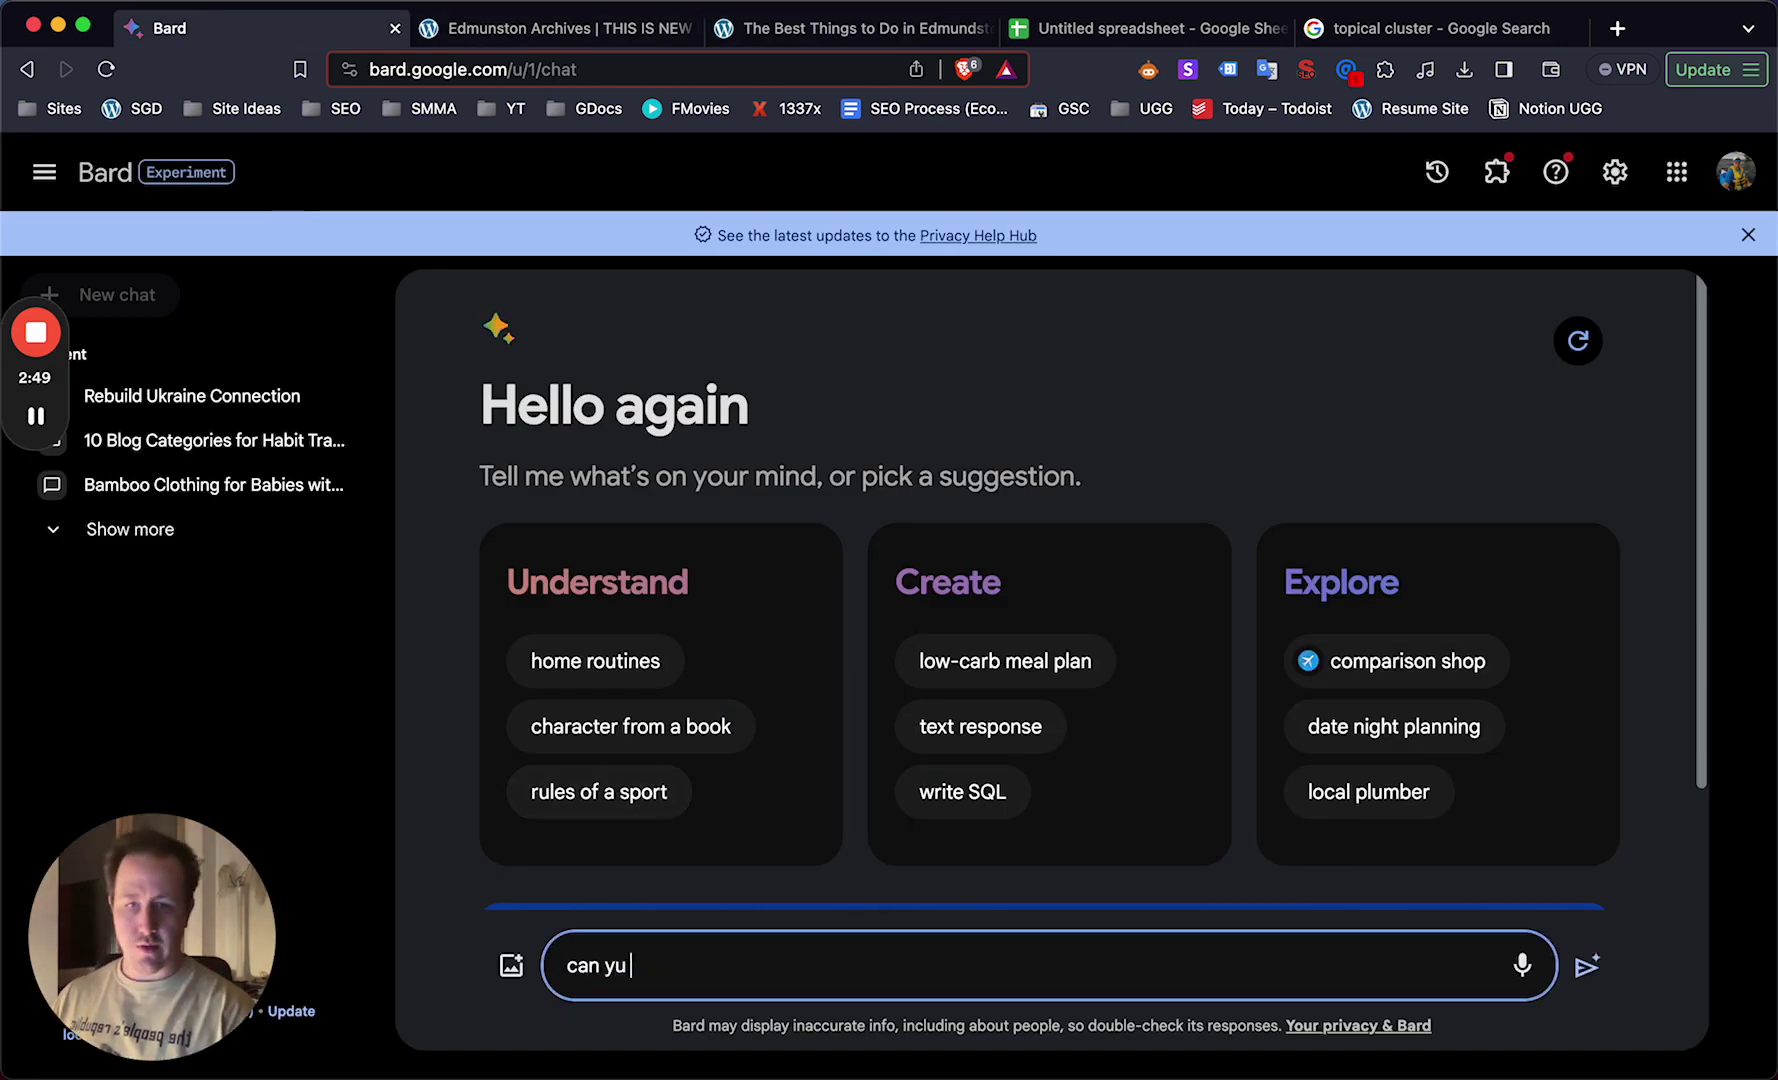
text(an you)
key(BackSpace)
text(ou tell me what a topic clus)
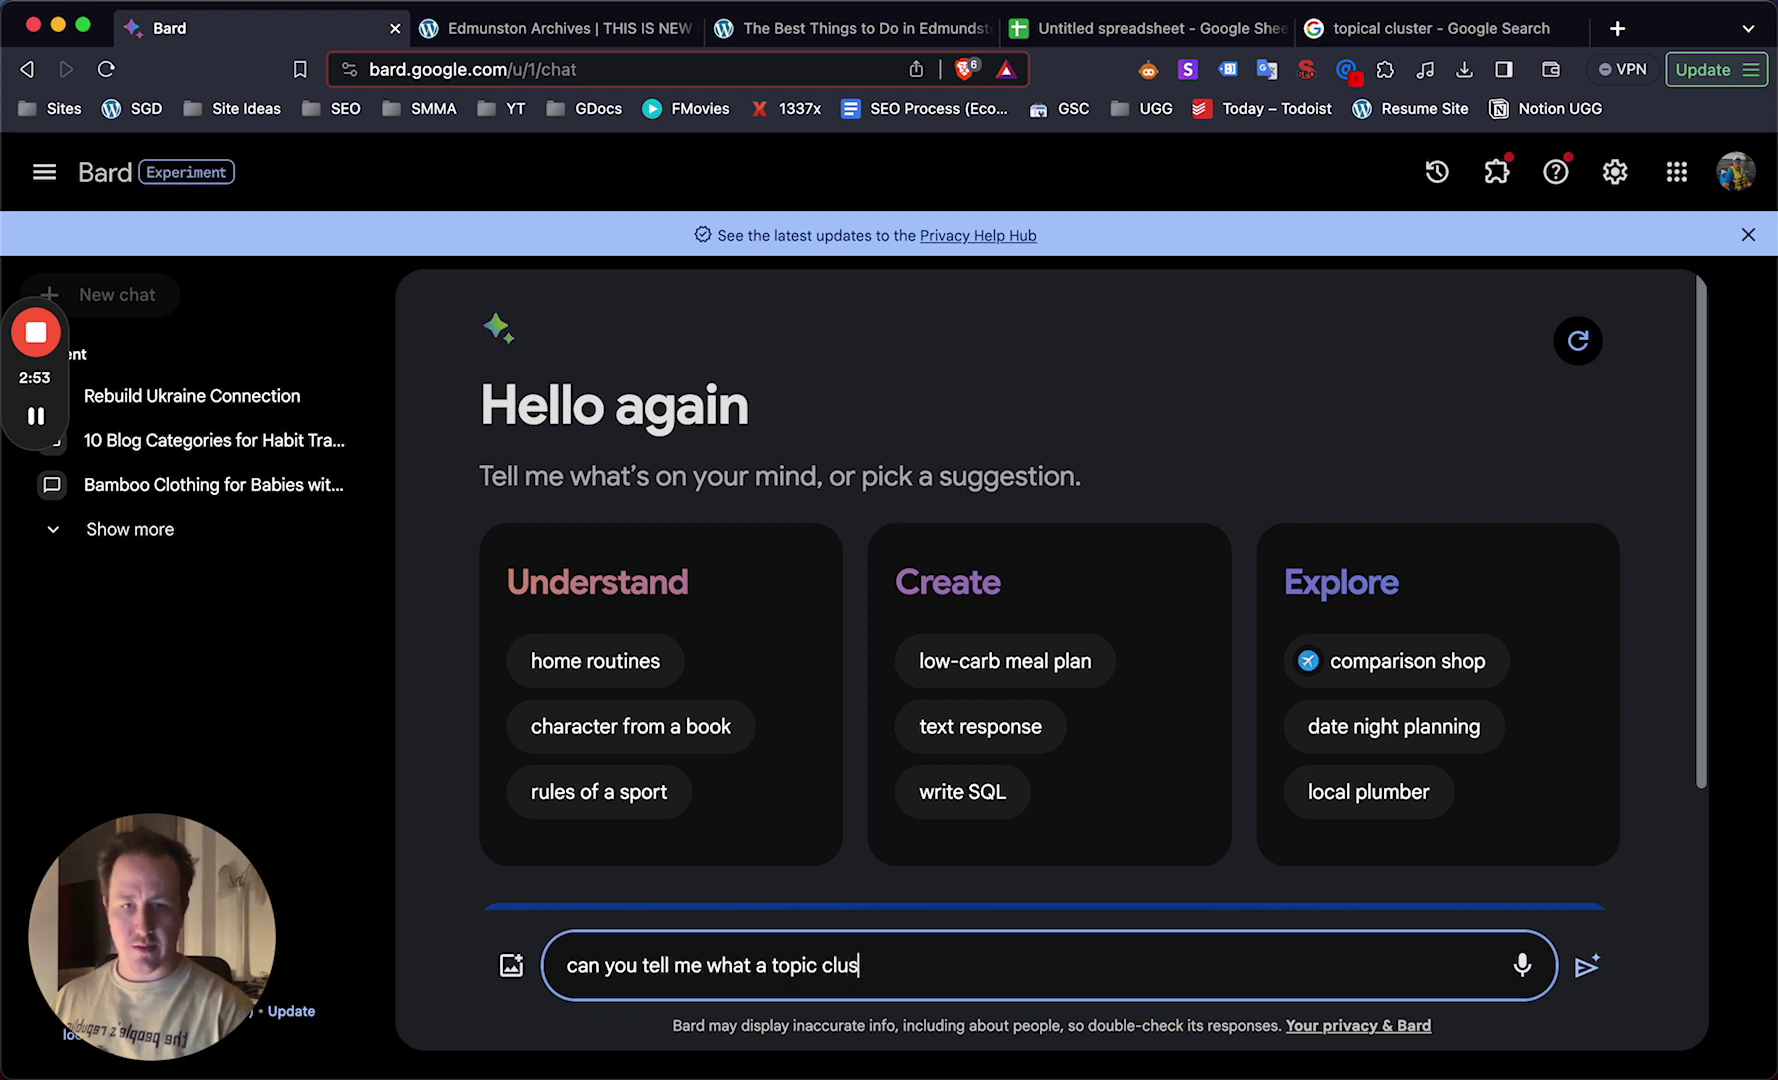
text(ter is)
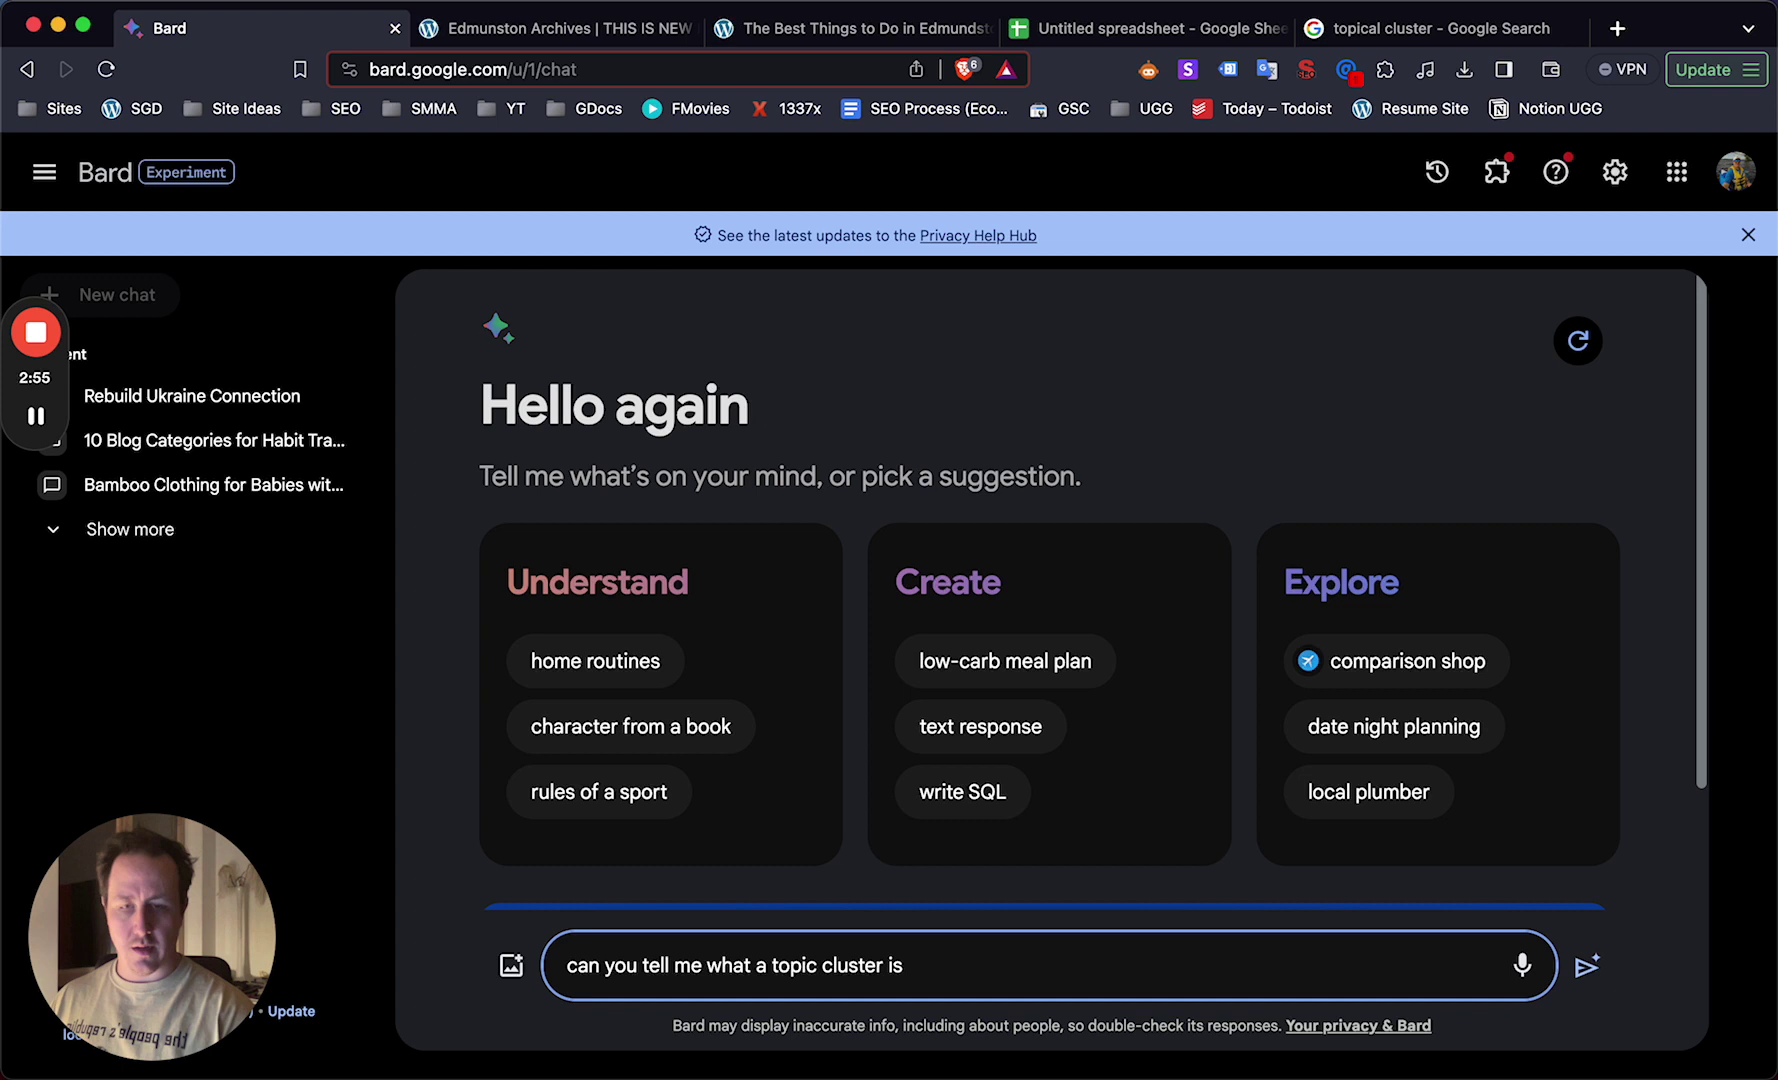
text( for SEO)
key(Return)
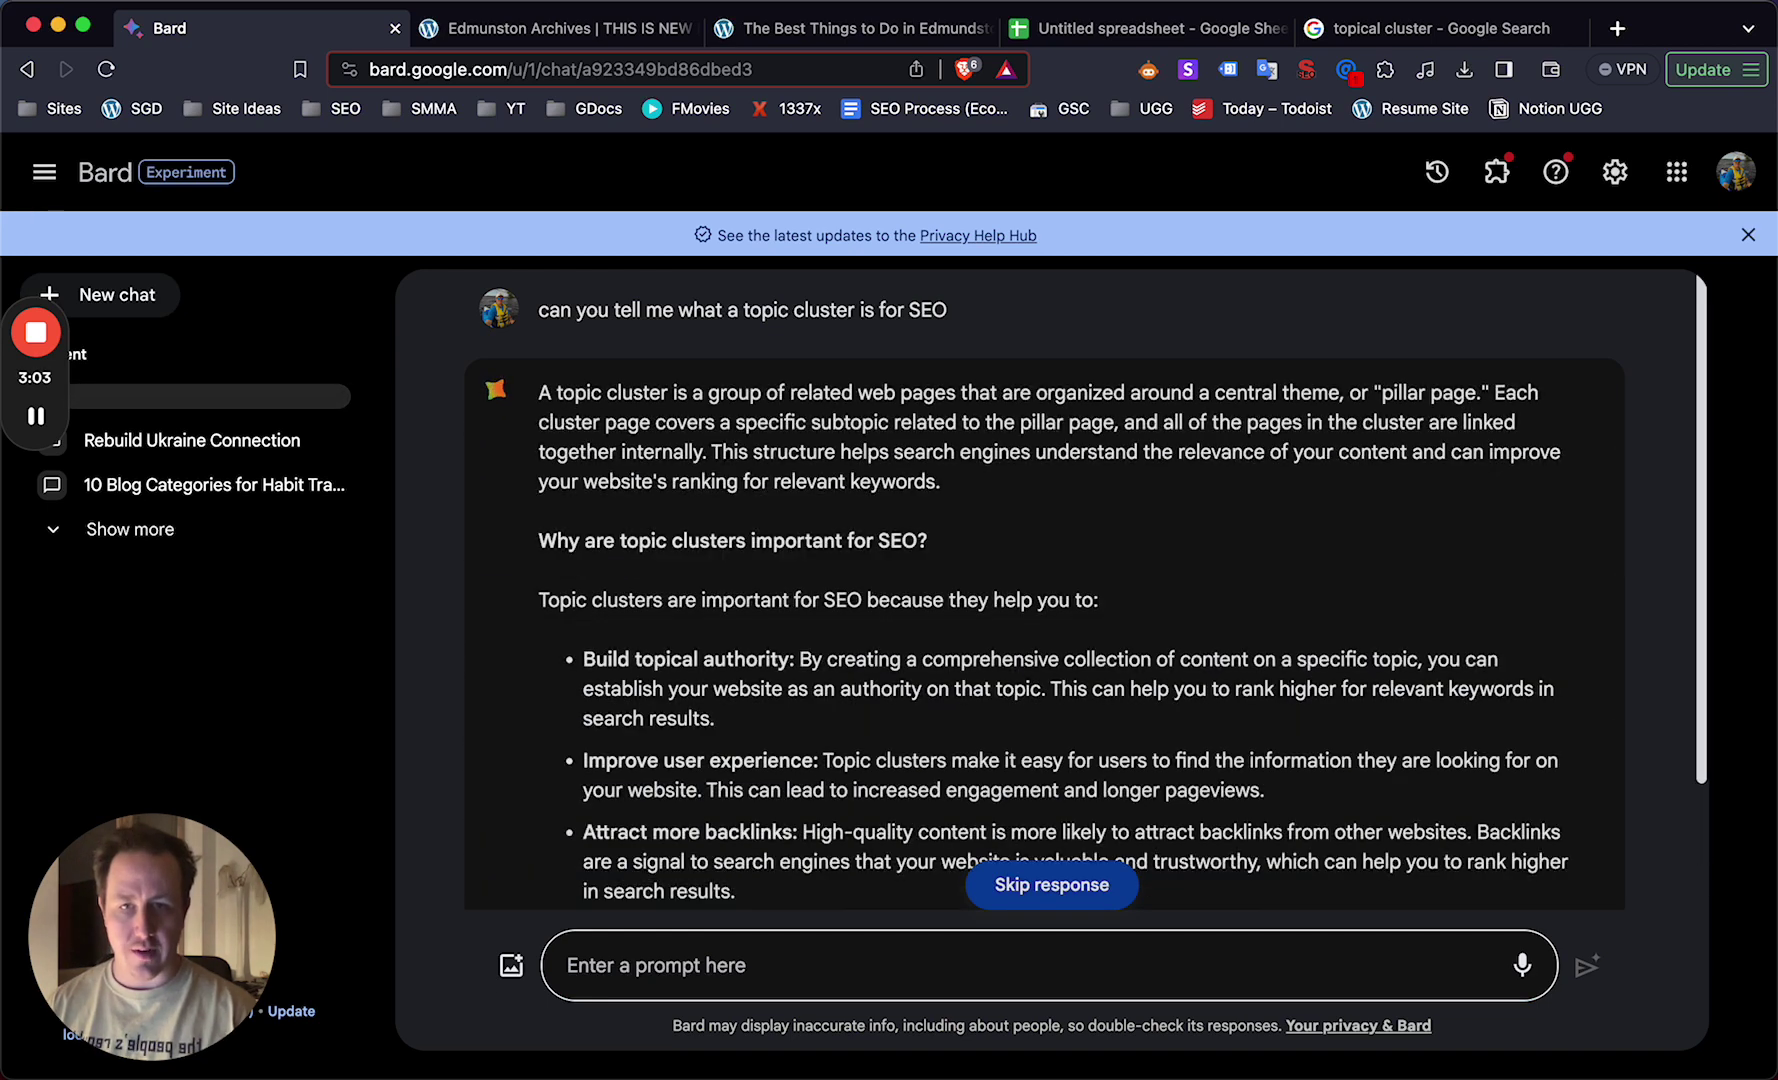
Read Bard's reply down to the 'SEO: A Comprehensive Guide' pillar page and eight cluster pages.
scroll(1008, 760, down, 3)
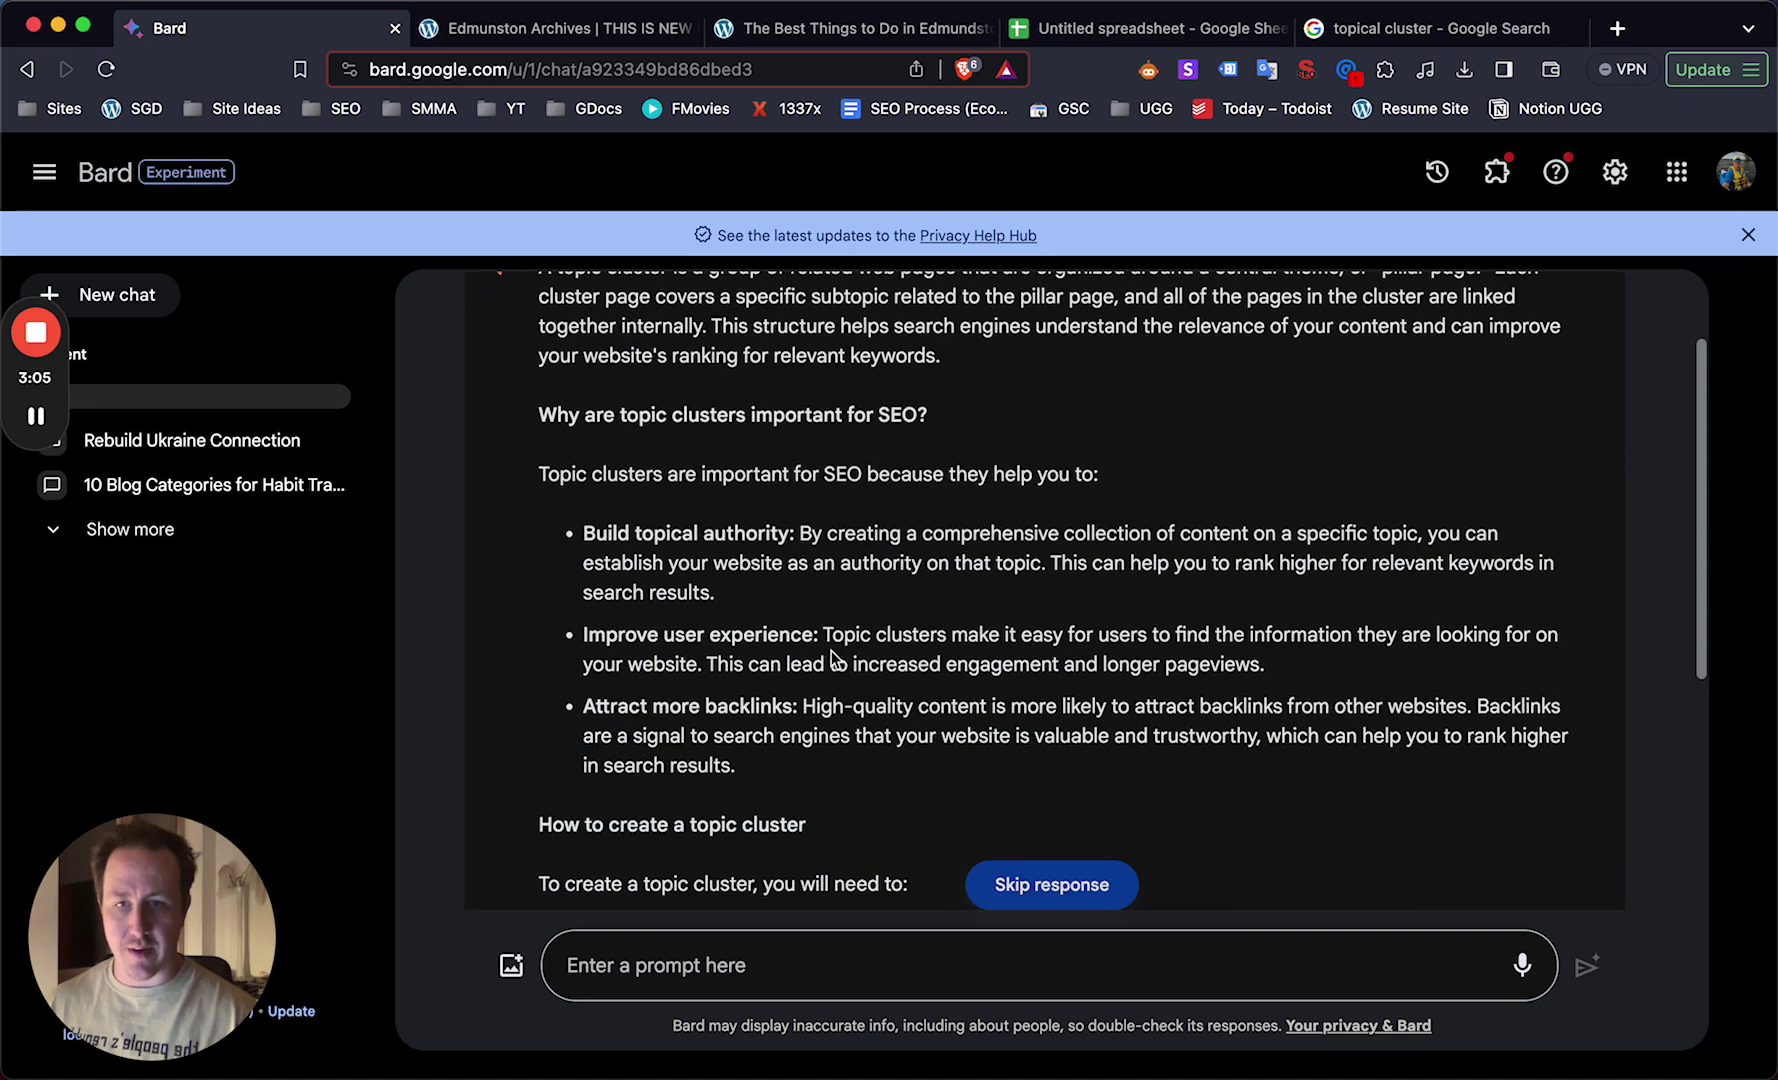
scroll(656, 668, down, 1)
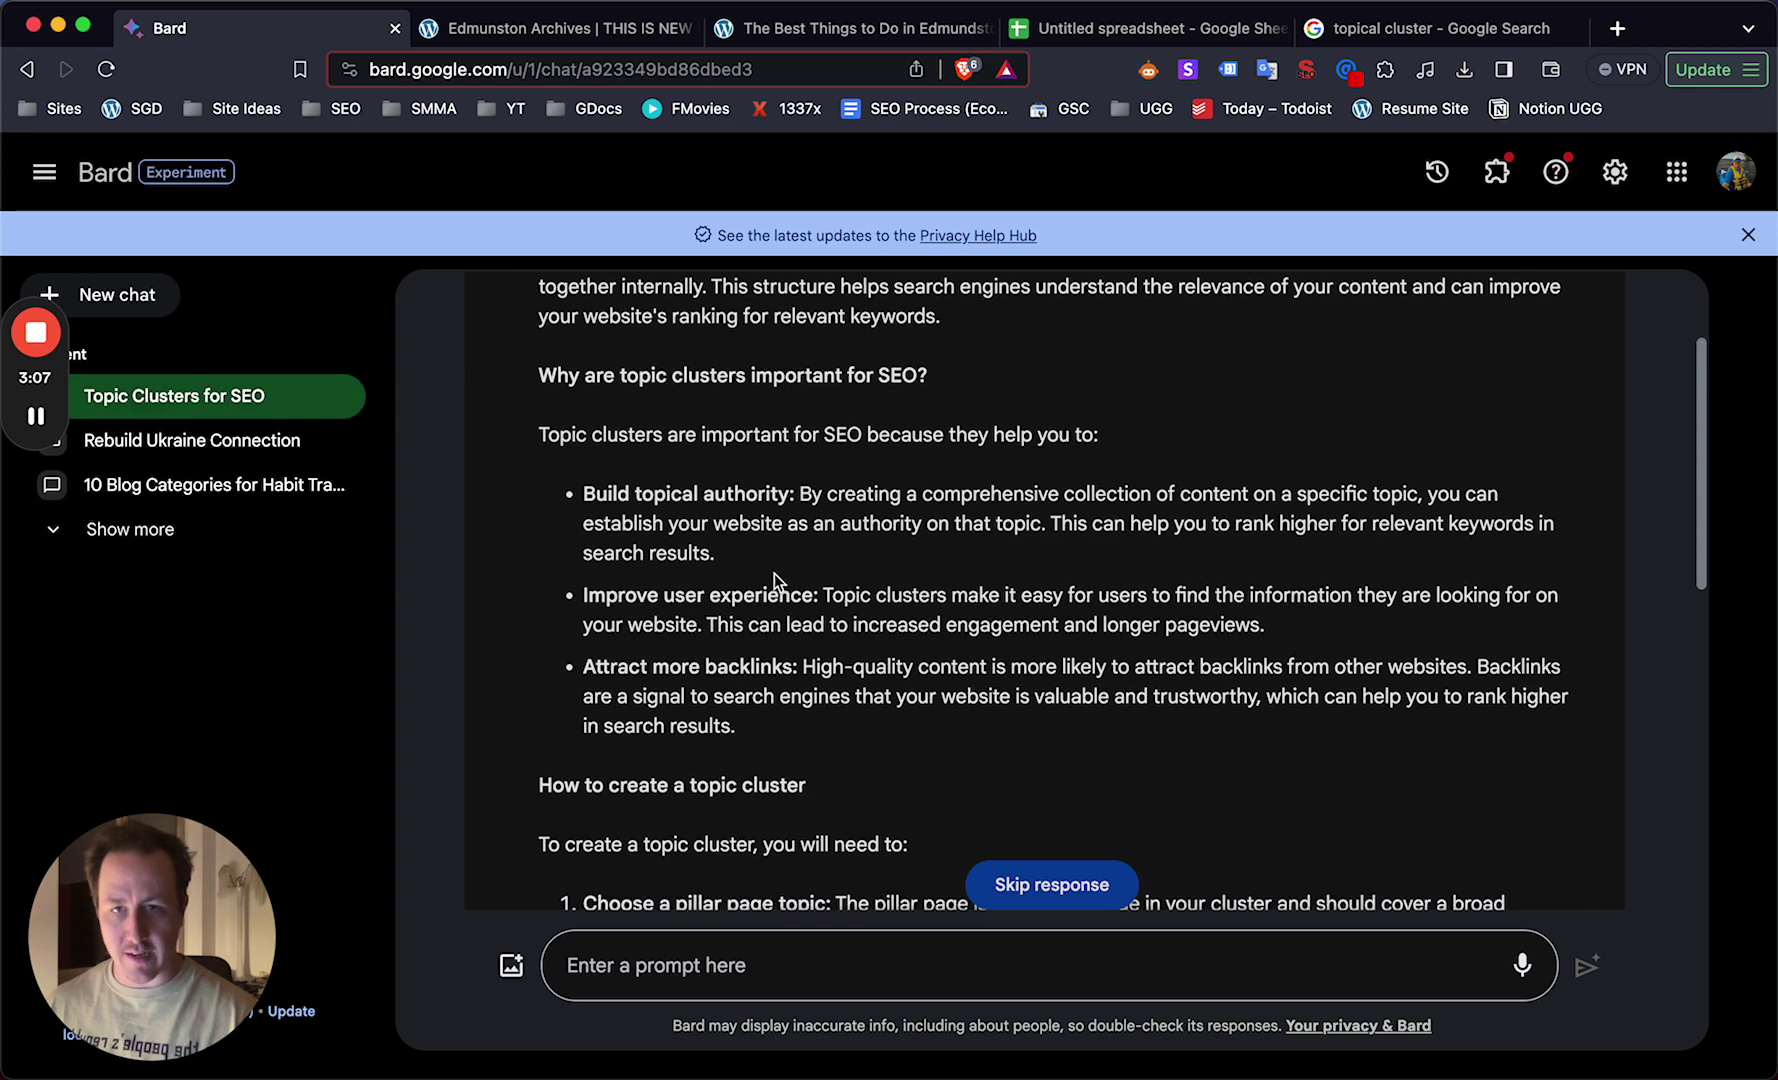
scroll(800, 605, up, 1)
scroll(750, 480, down, 3)
drag(598, 435, 785, 428)
click(783, 428)
scroll(711, 535, down, 1)
scroll(711, 535, down, 10)
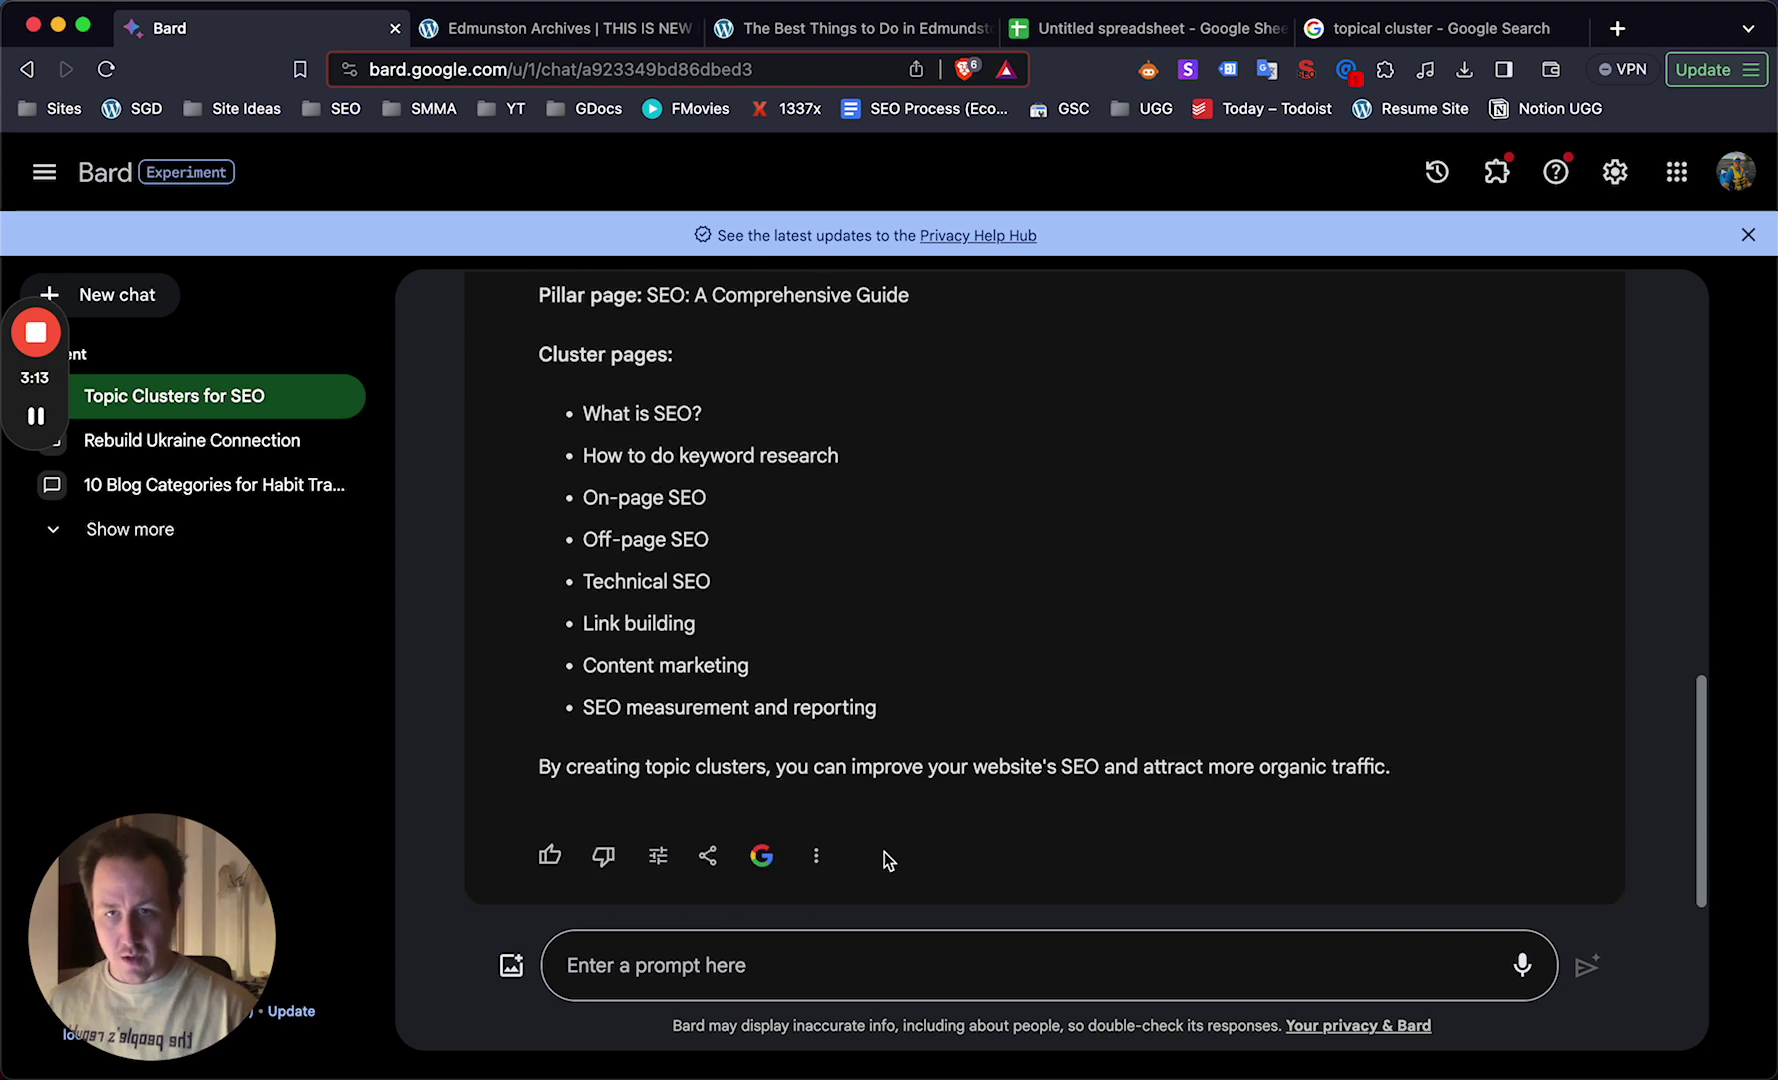
scroll(770, 643, up, 5)
scroll(651, 588, down, 5)
click(803, 972)
Ask Bard to build an 'Edmundston' content hub with 10 blog post ideas promoting the main post.
text(I have a blog new)
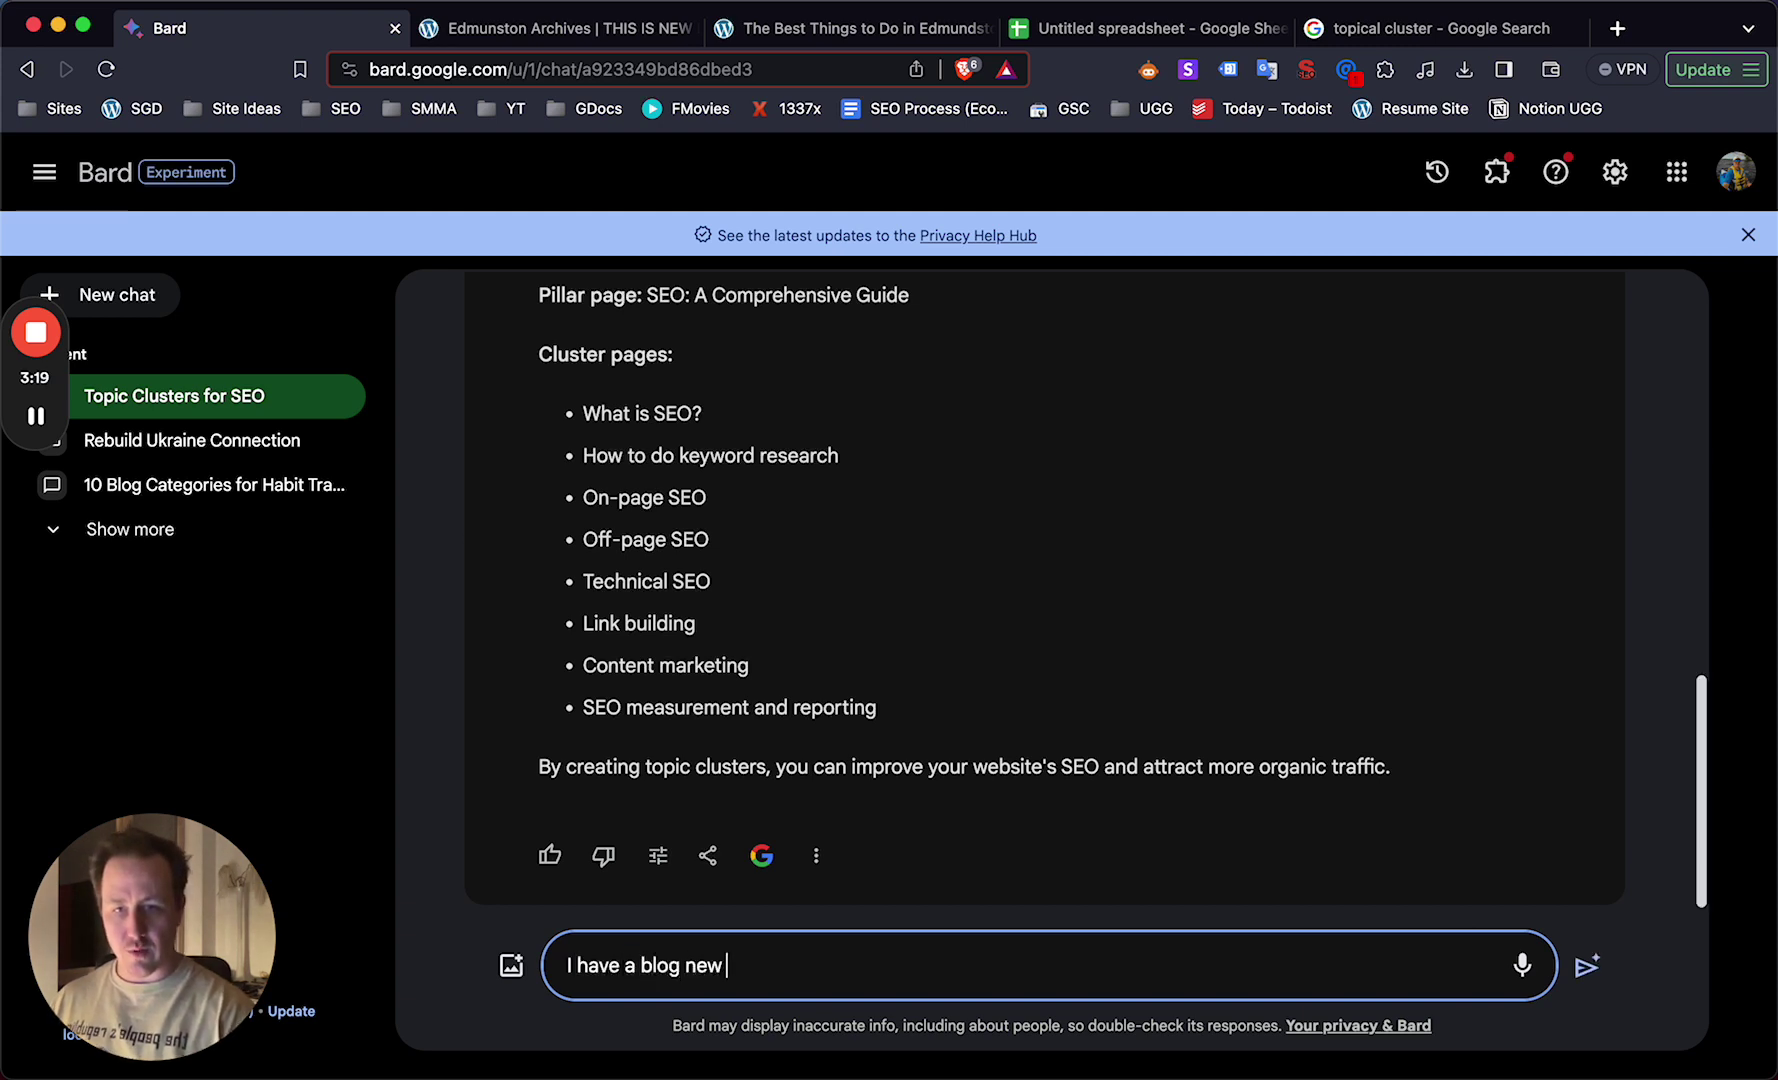
text(brunswick, I want to m)
key(BackSpace)
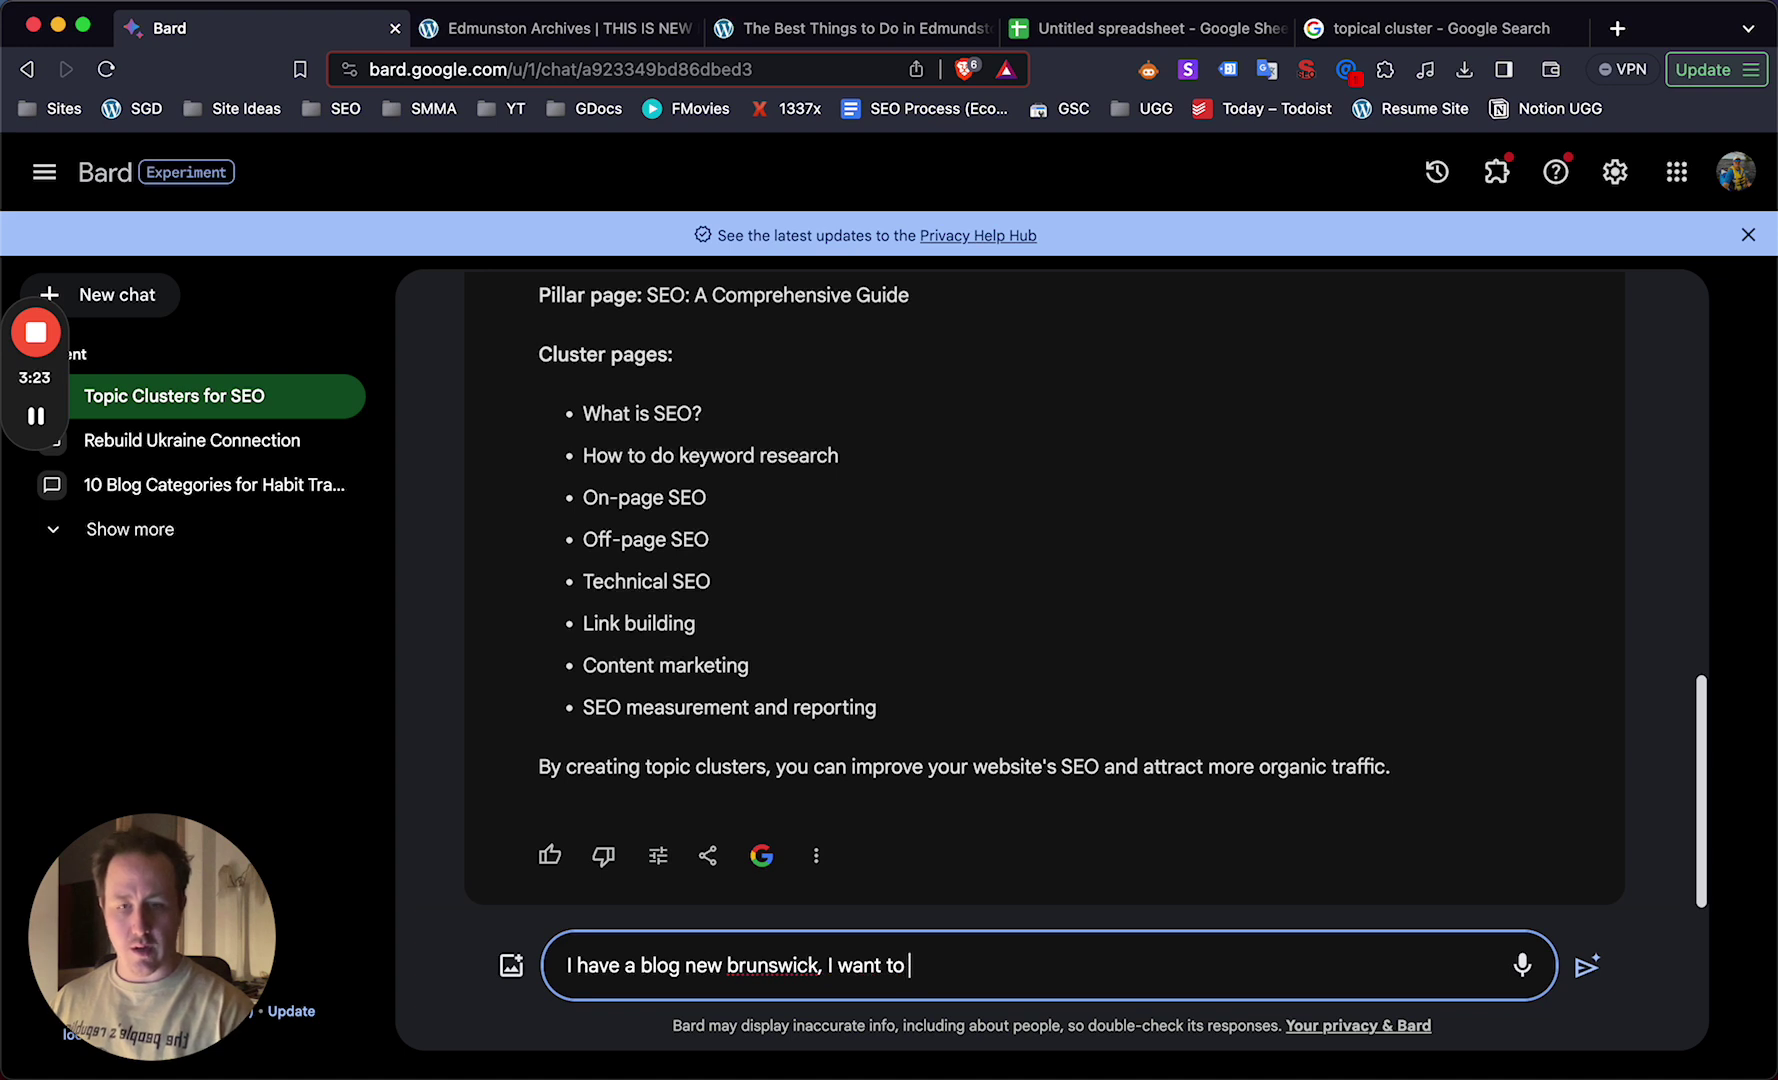
text(build a hub around Edmun)
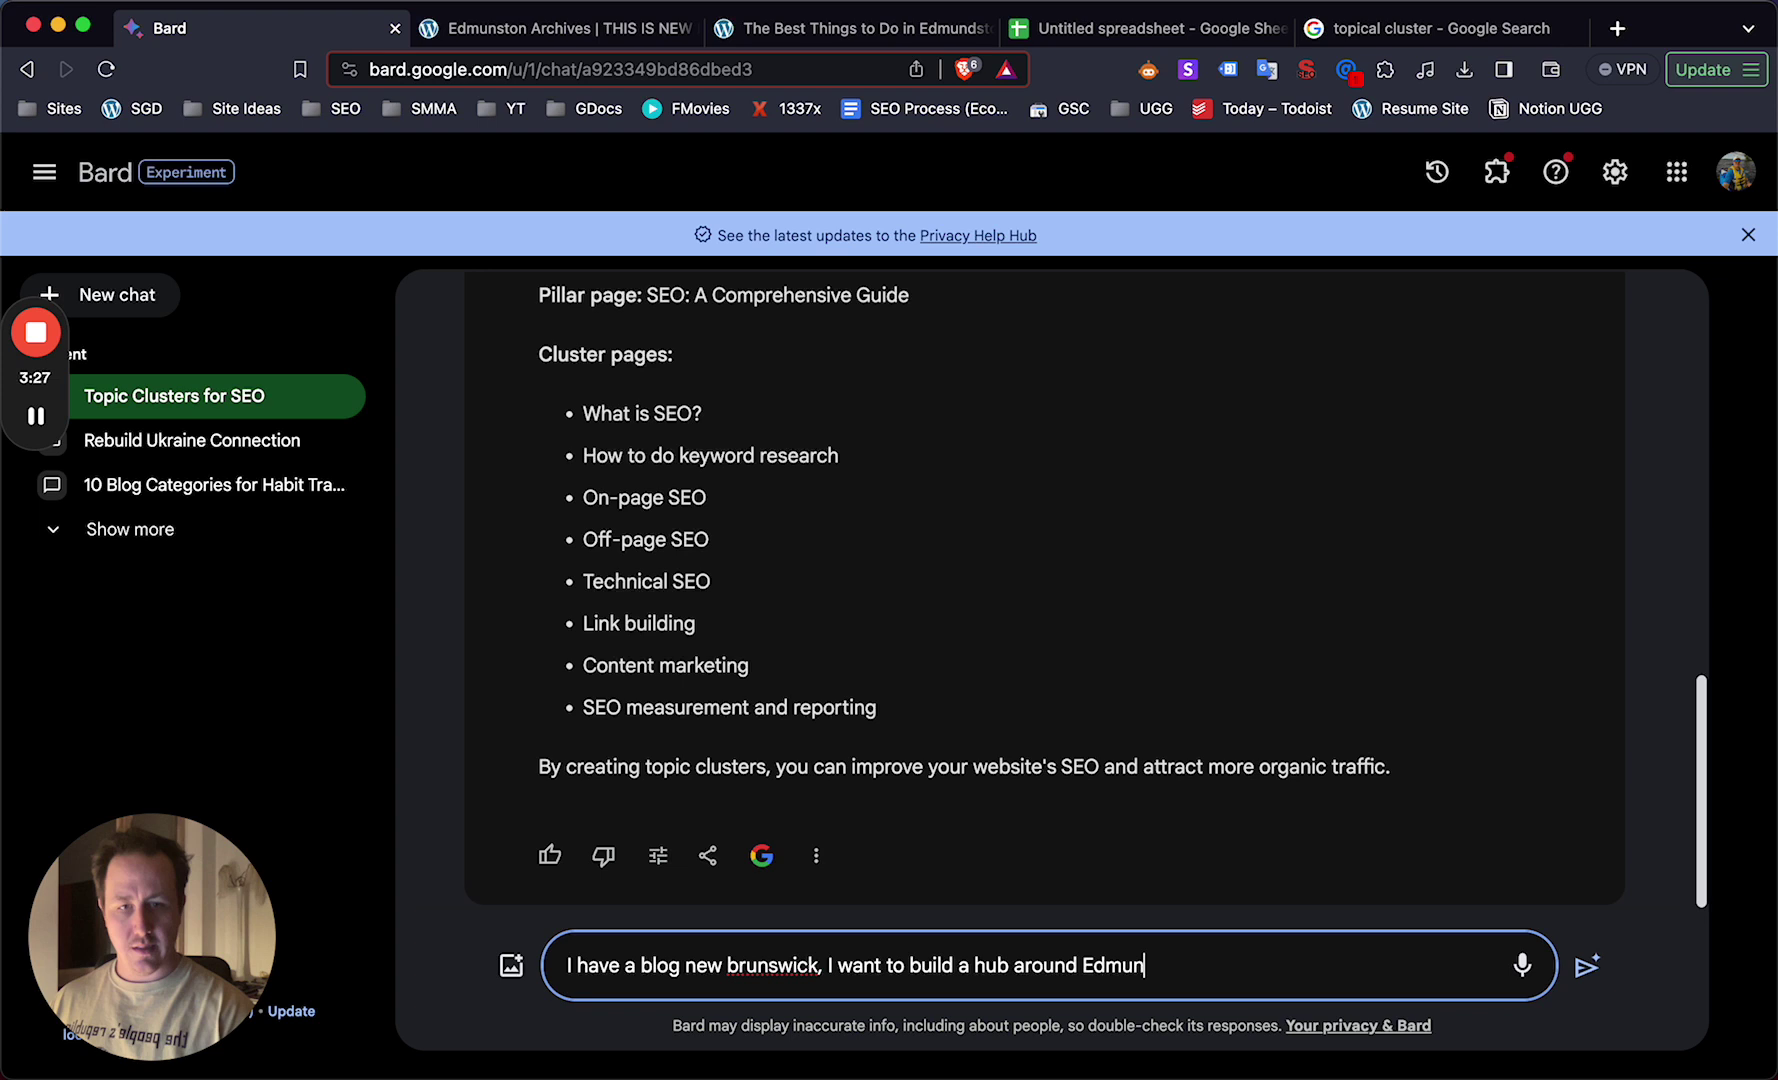
text(dston)
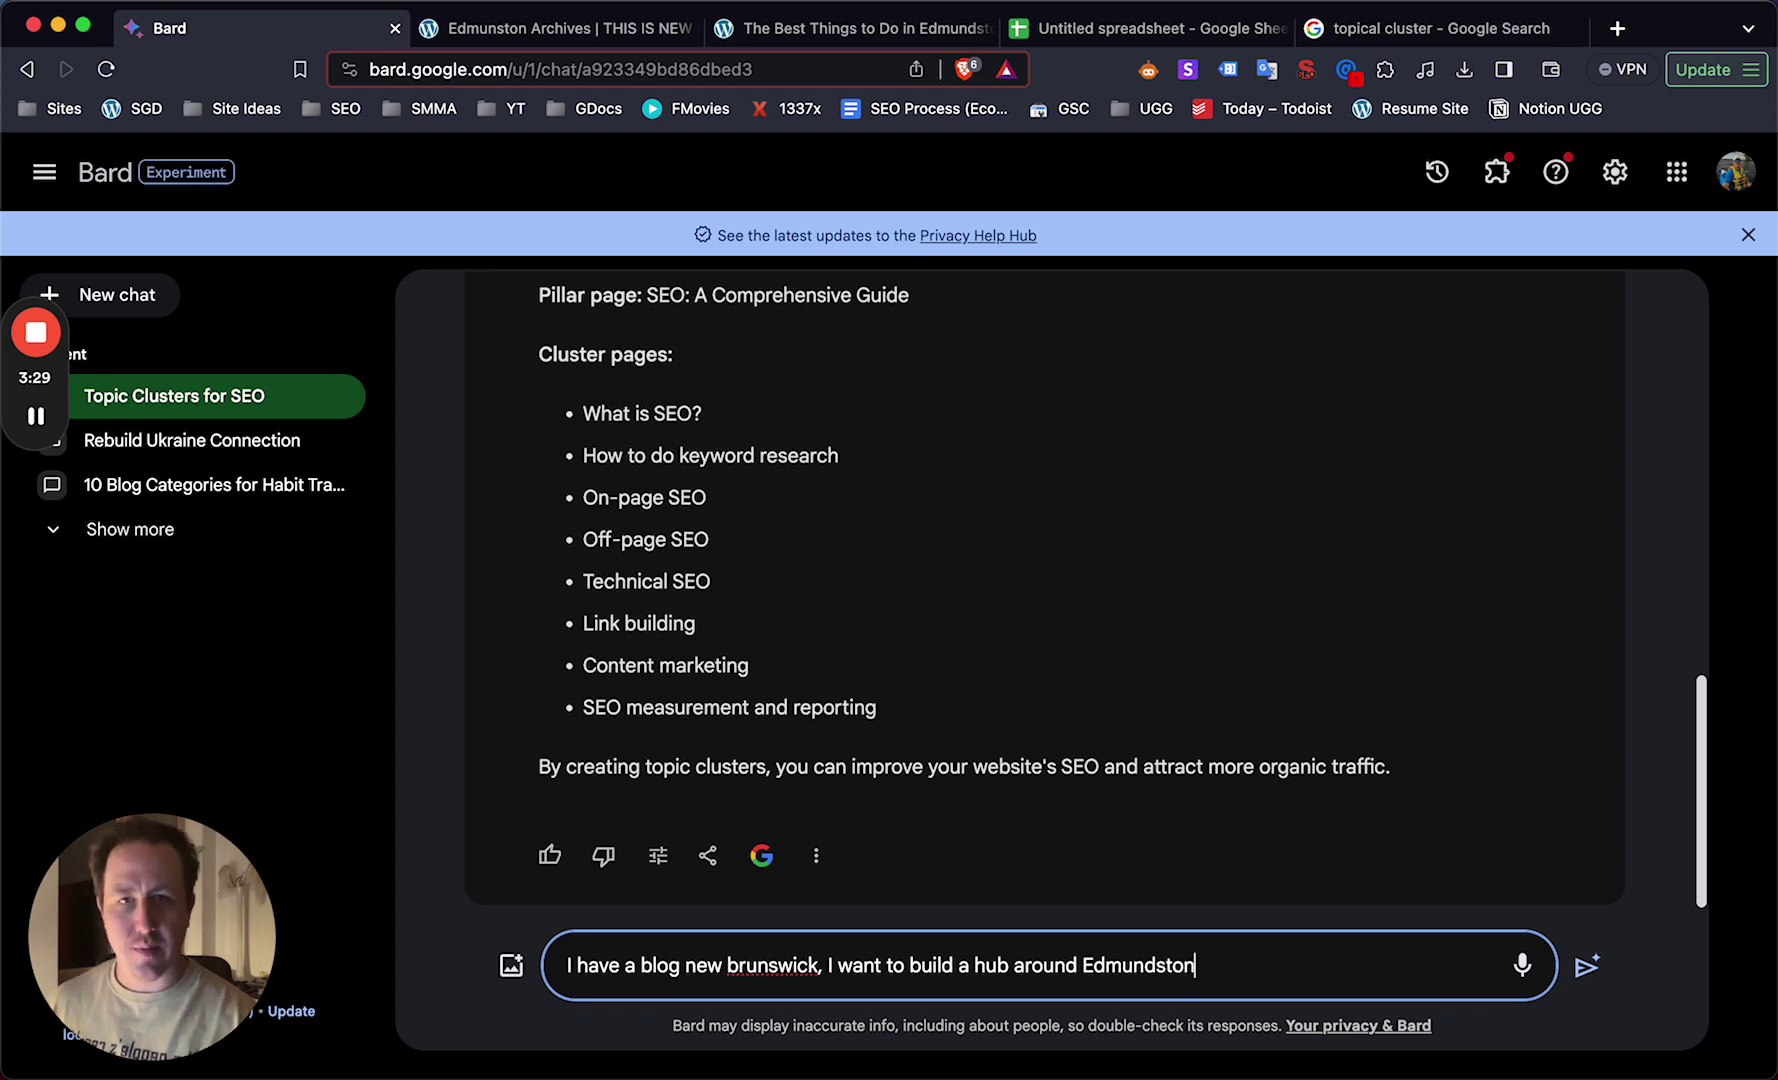
text( (which is a town in new b)
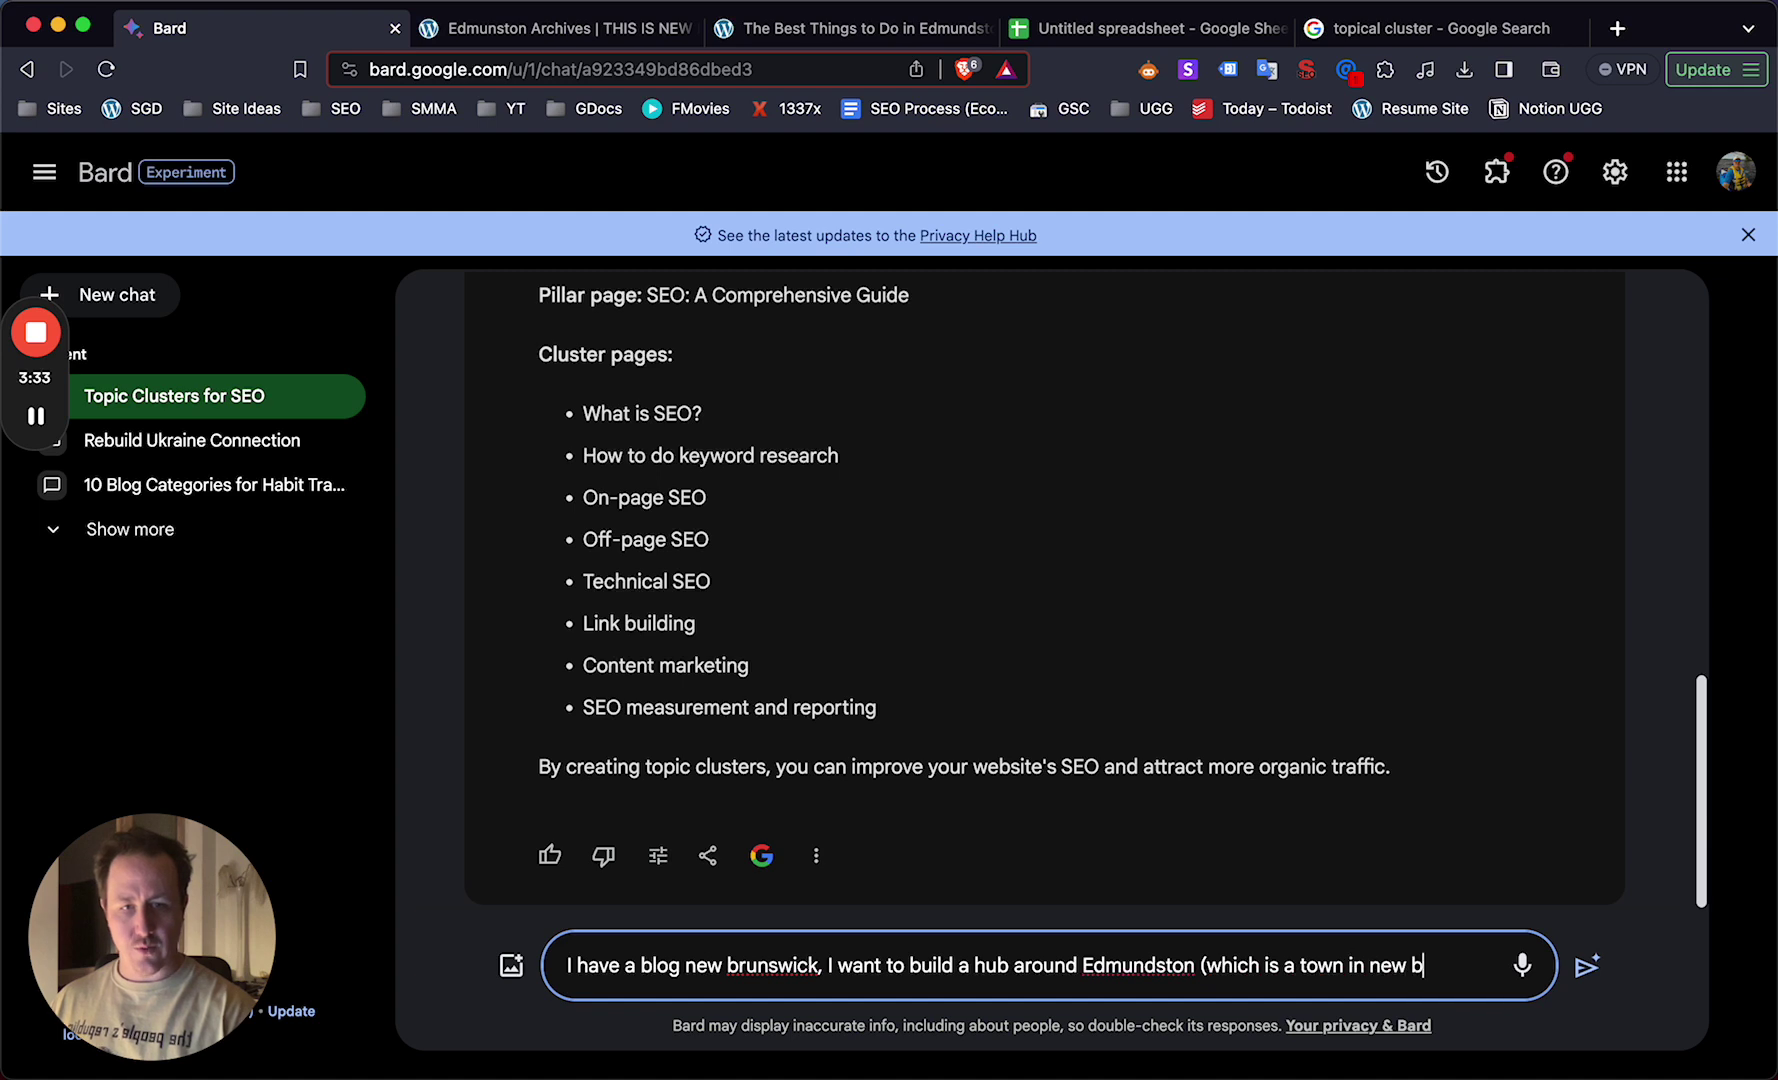
text(runswick) -)
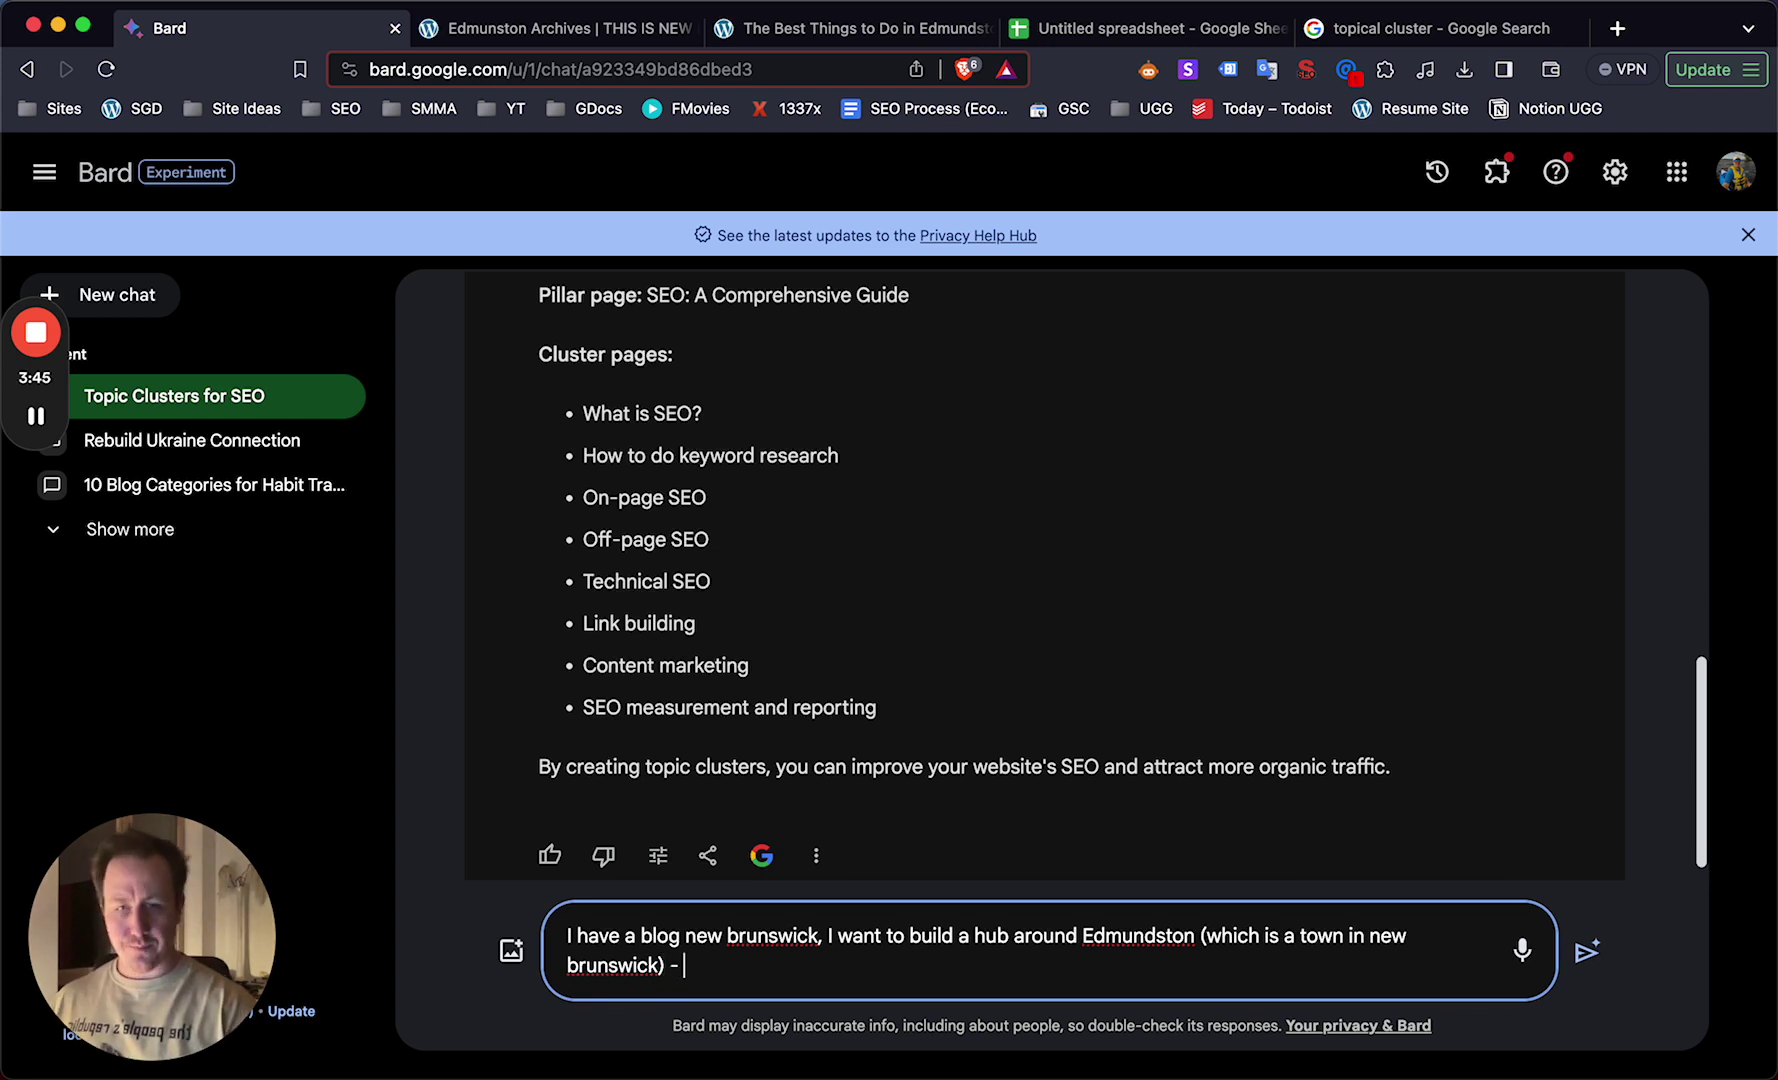
text(can you build)
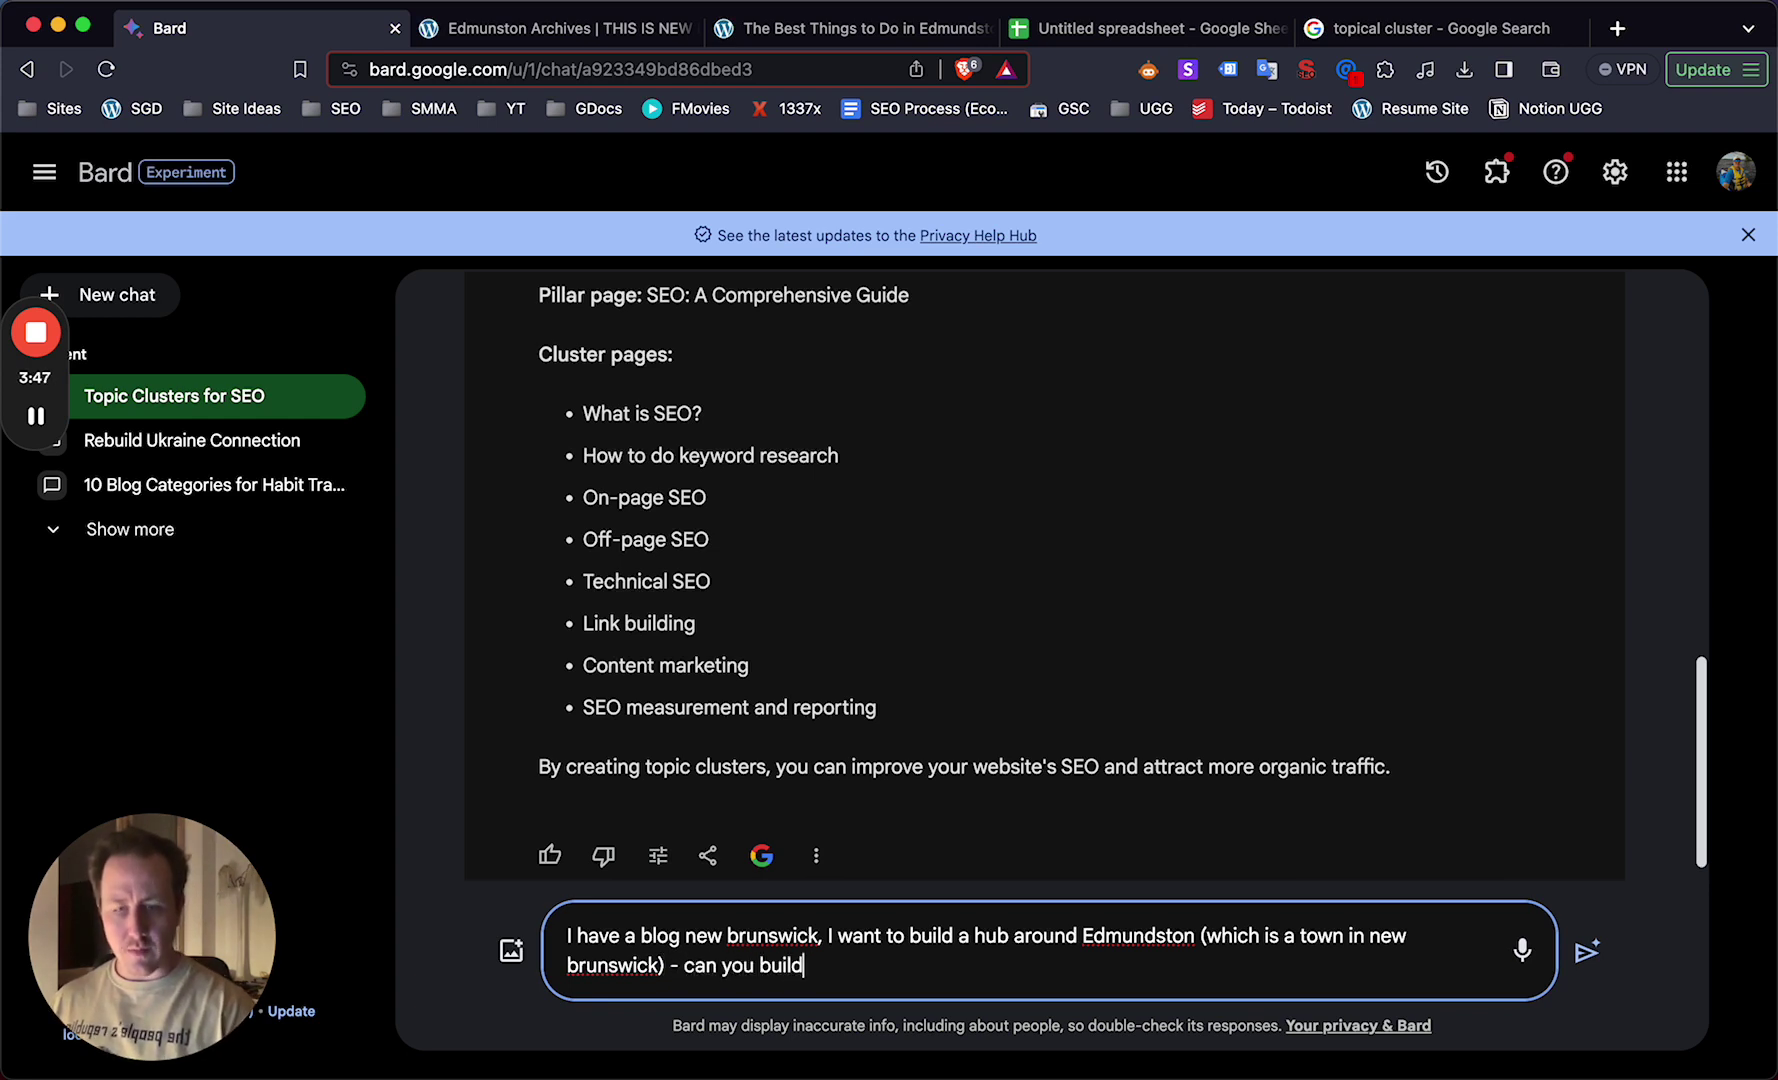
text( a content hub ar)
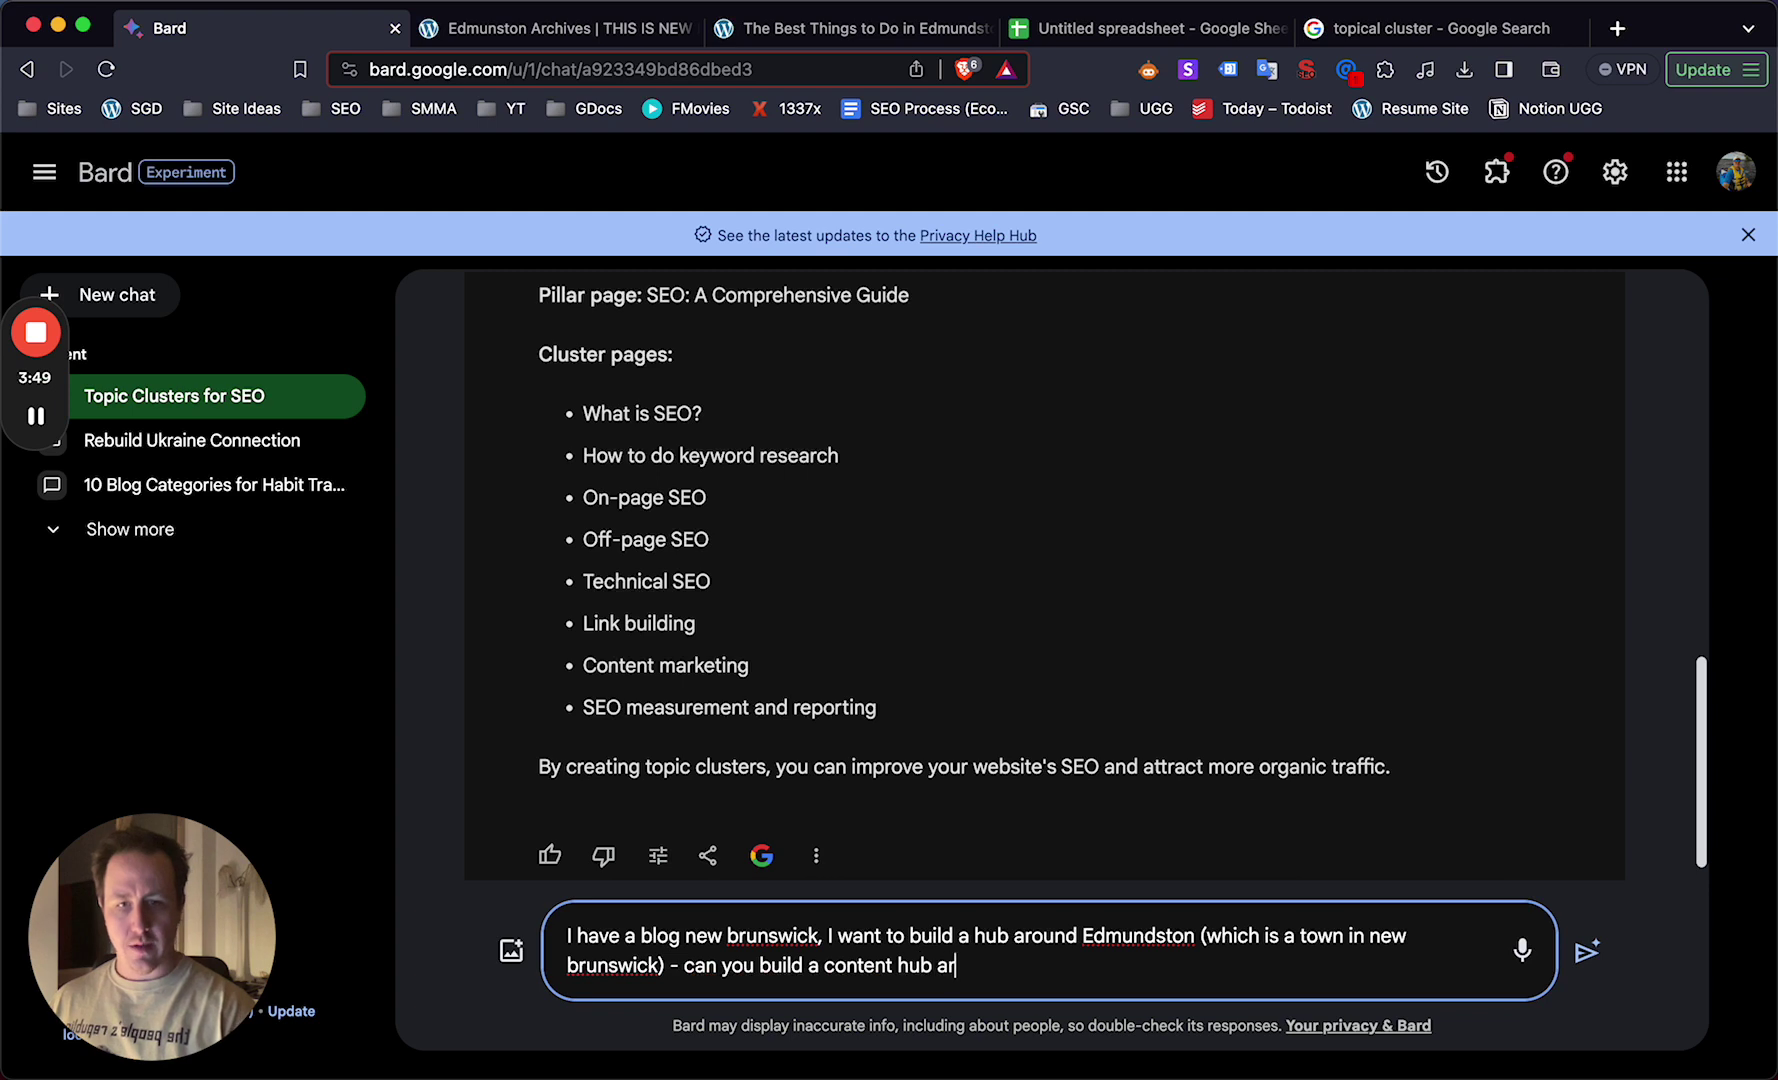
text(ound "Ed)
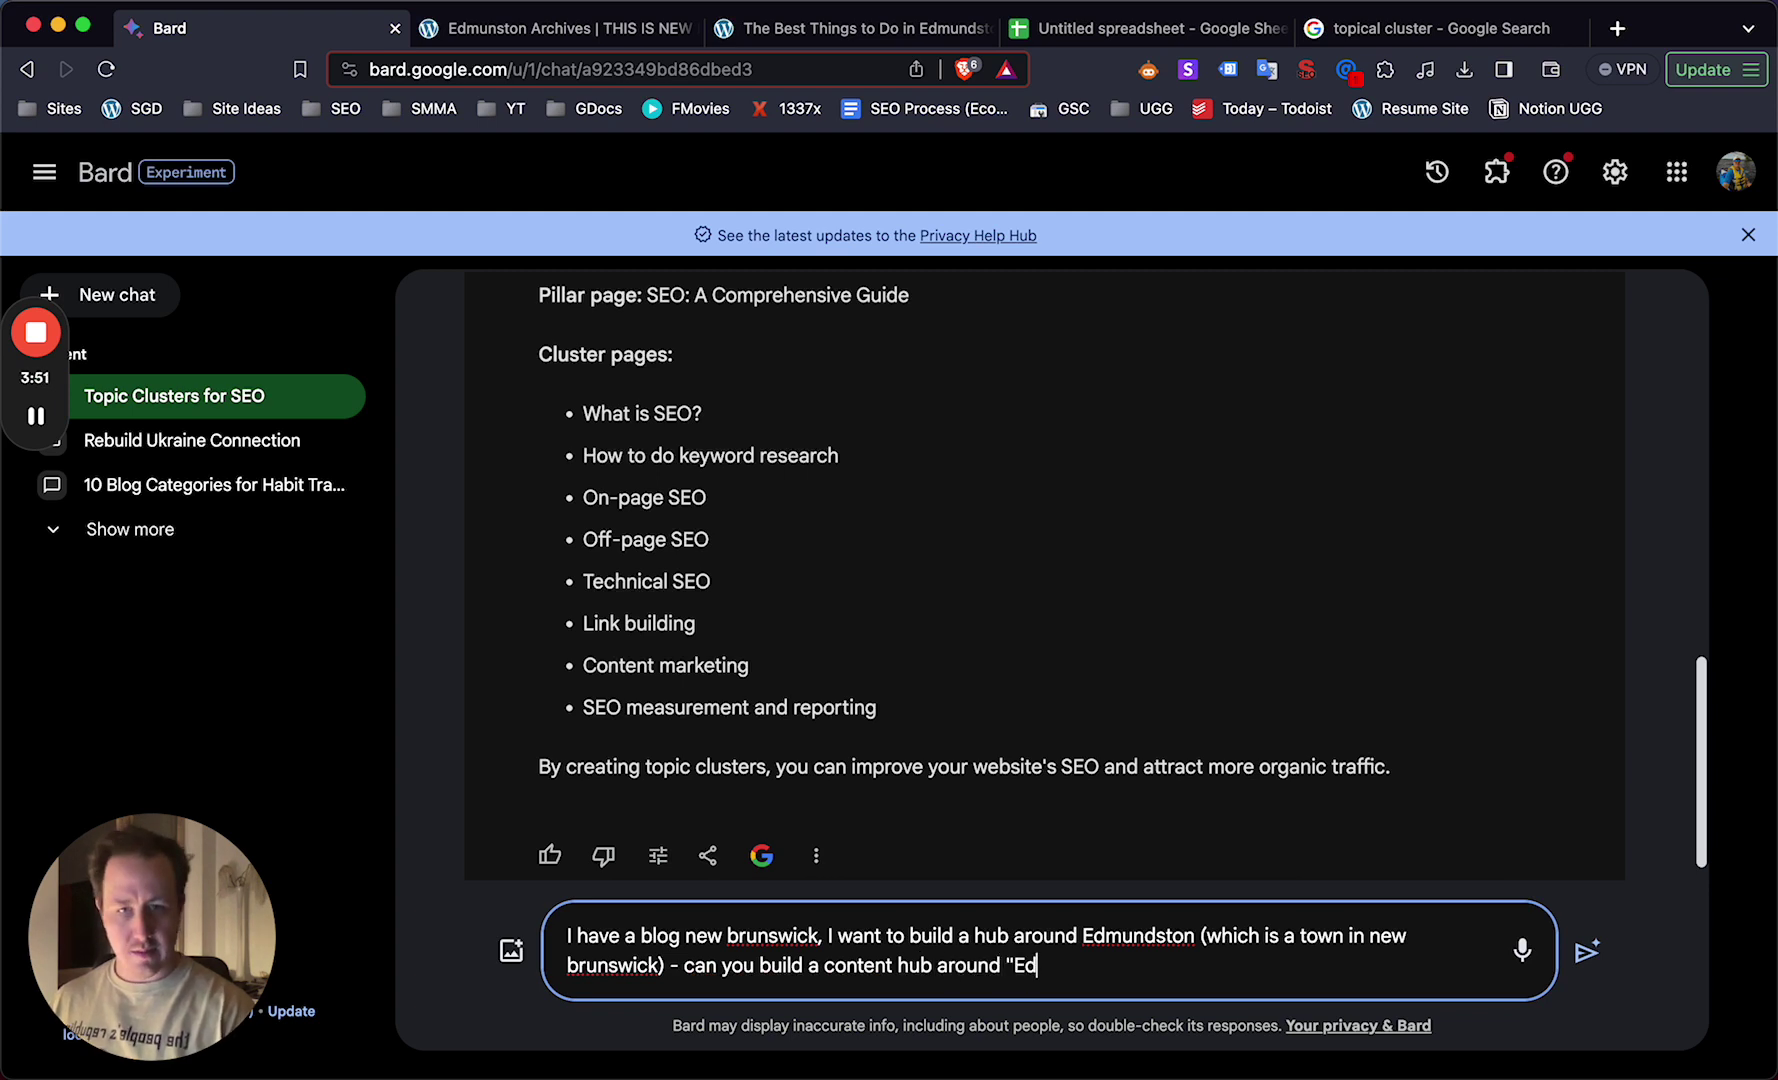
text(mundston" and provide 10 blog po)
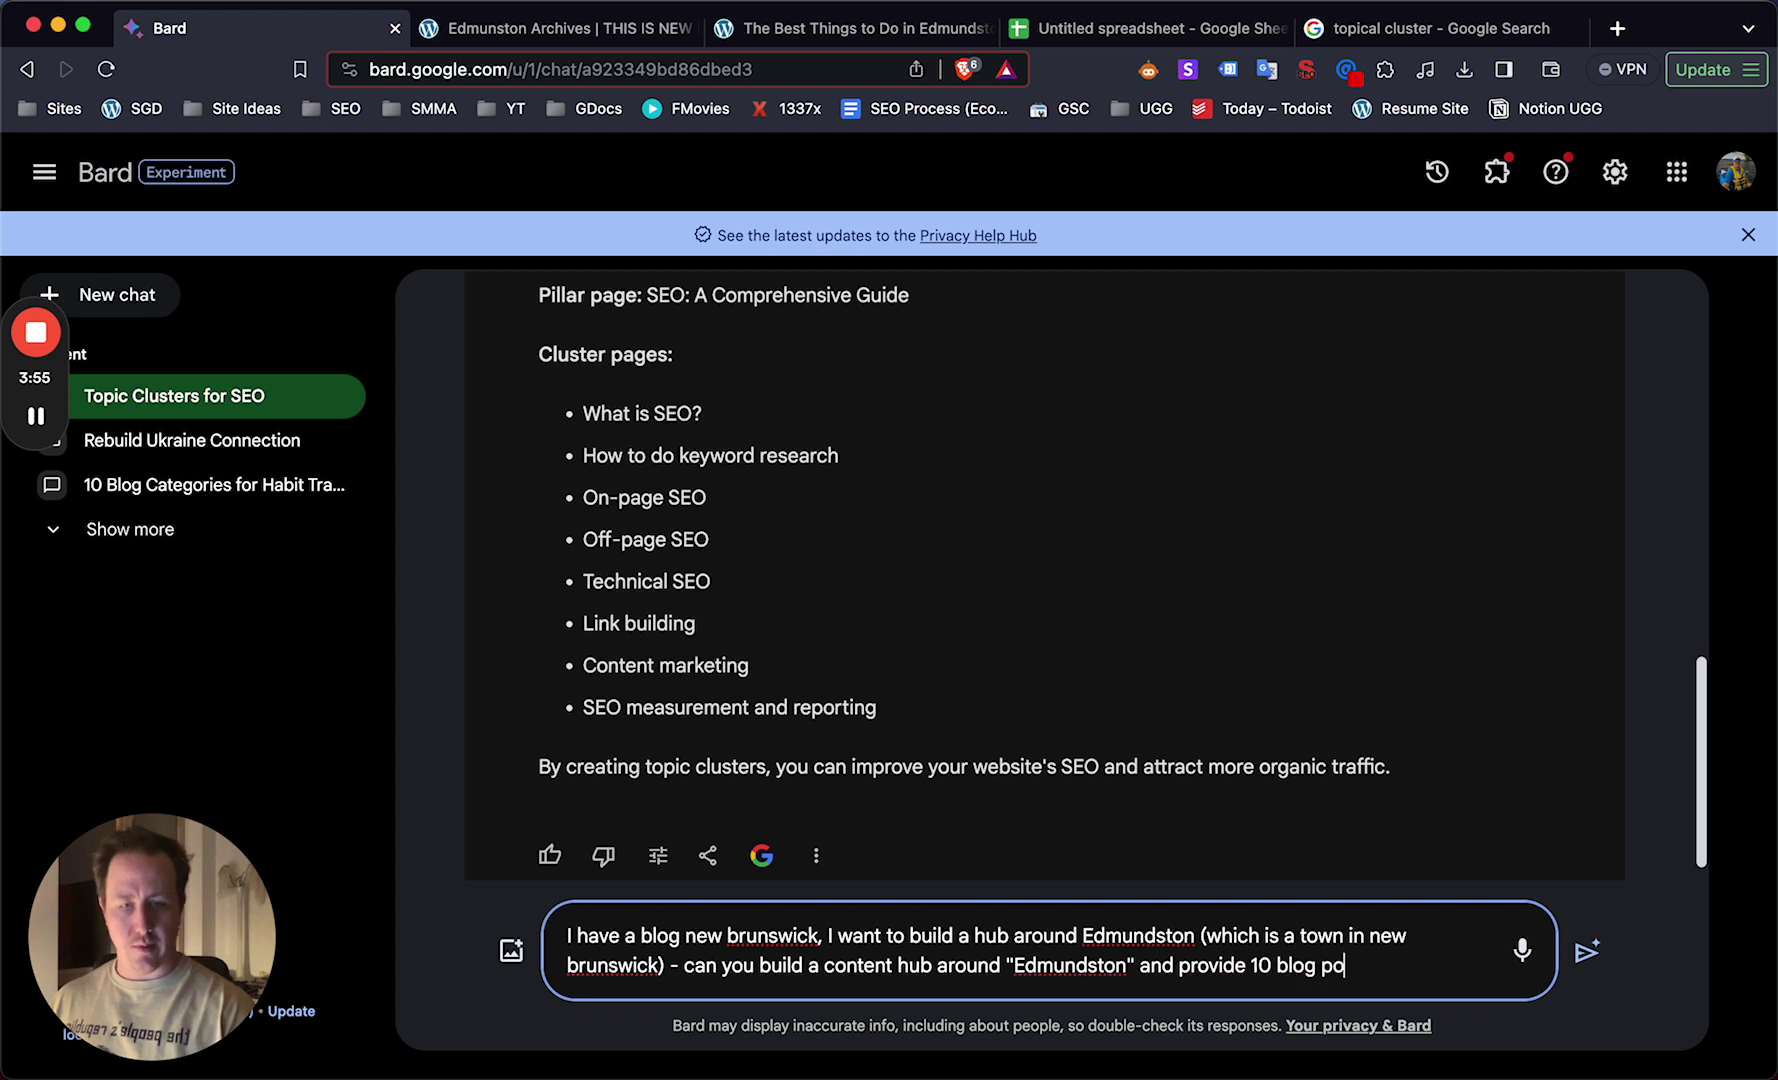
text(st ideas that wi)
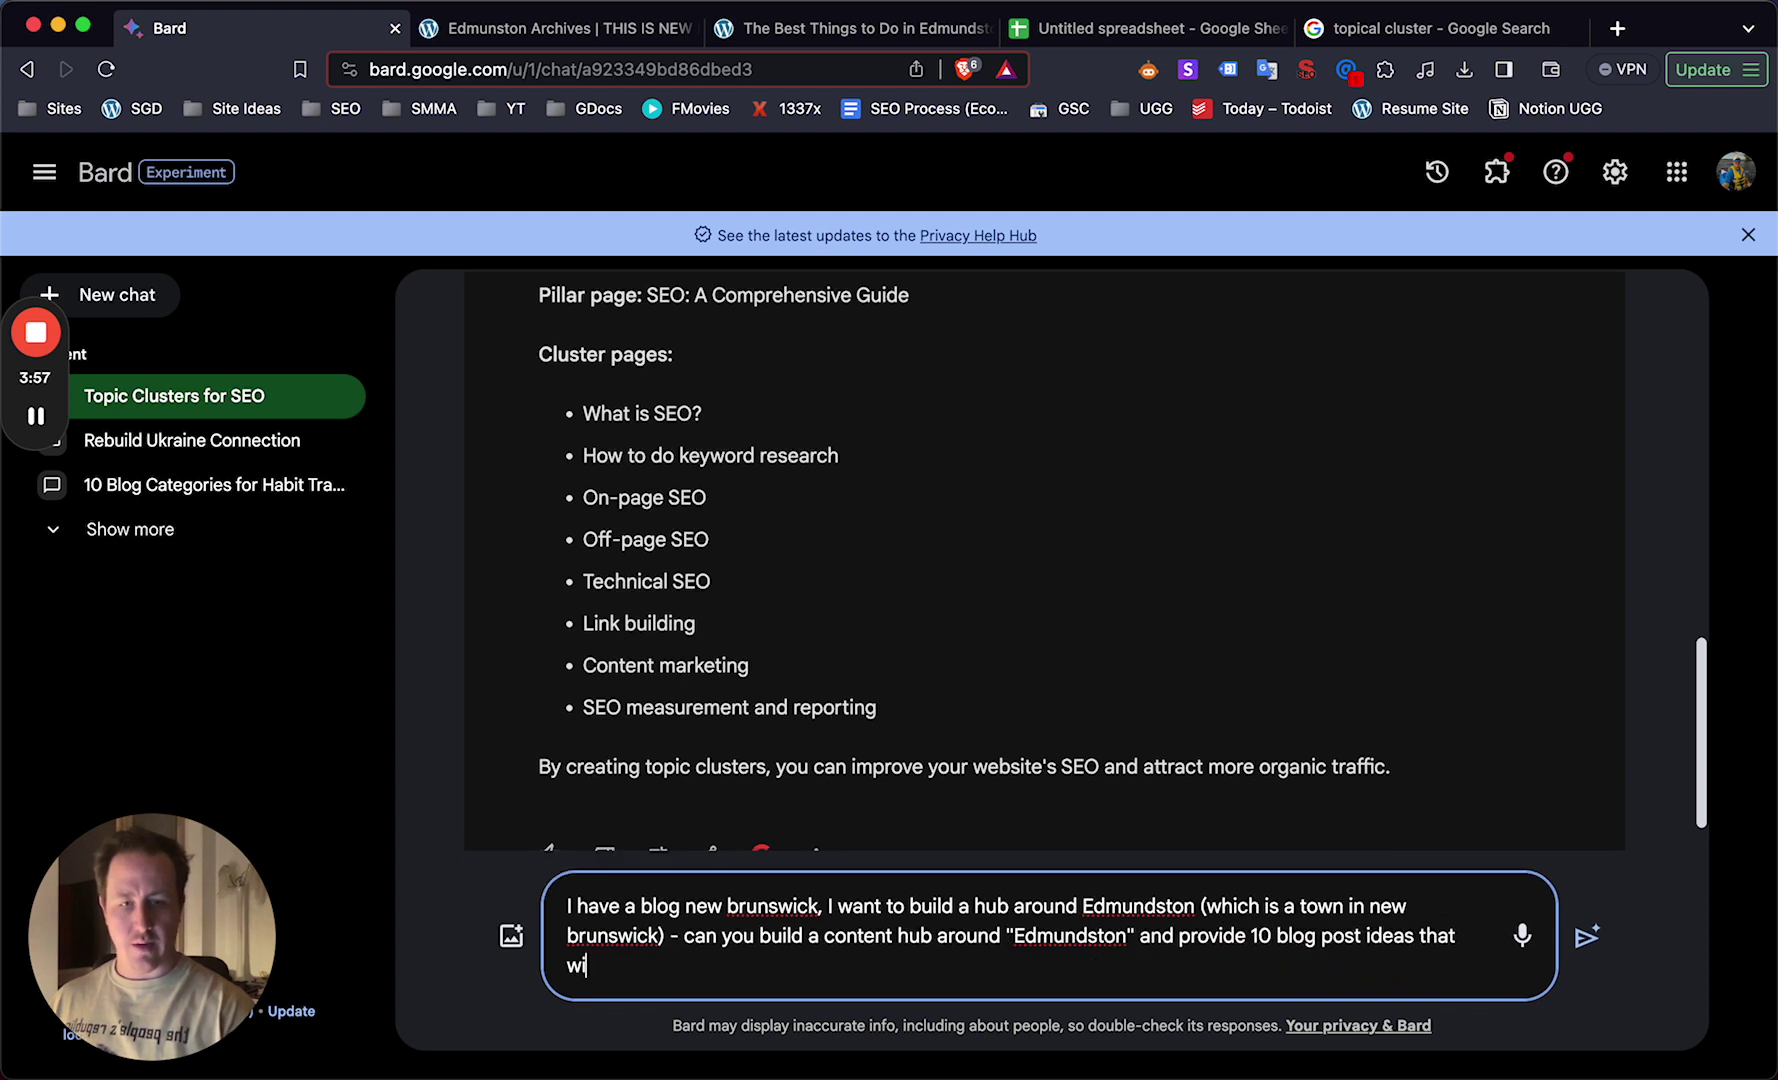
text(ll promote this hub and the main post (things t)
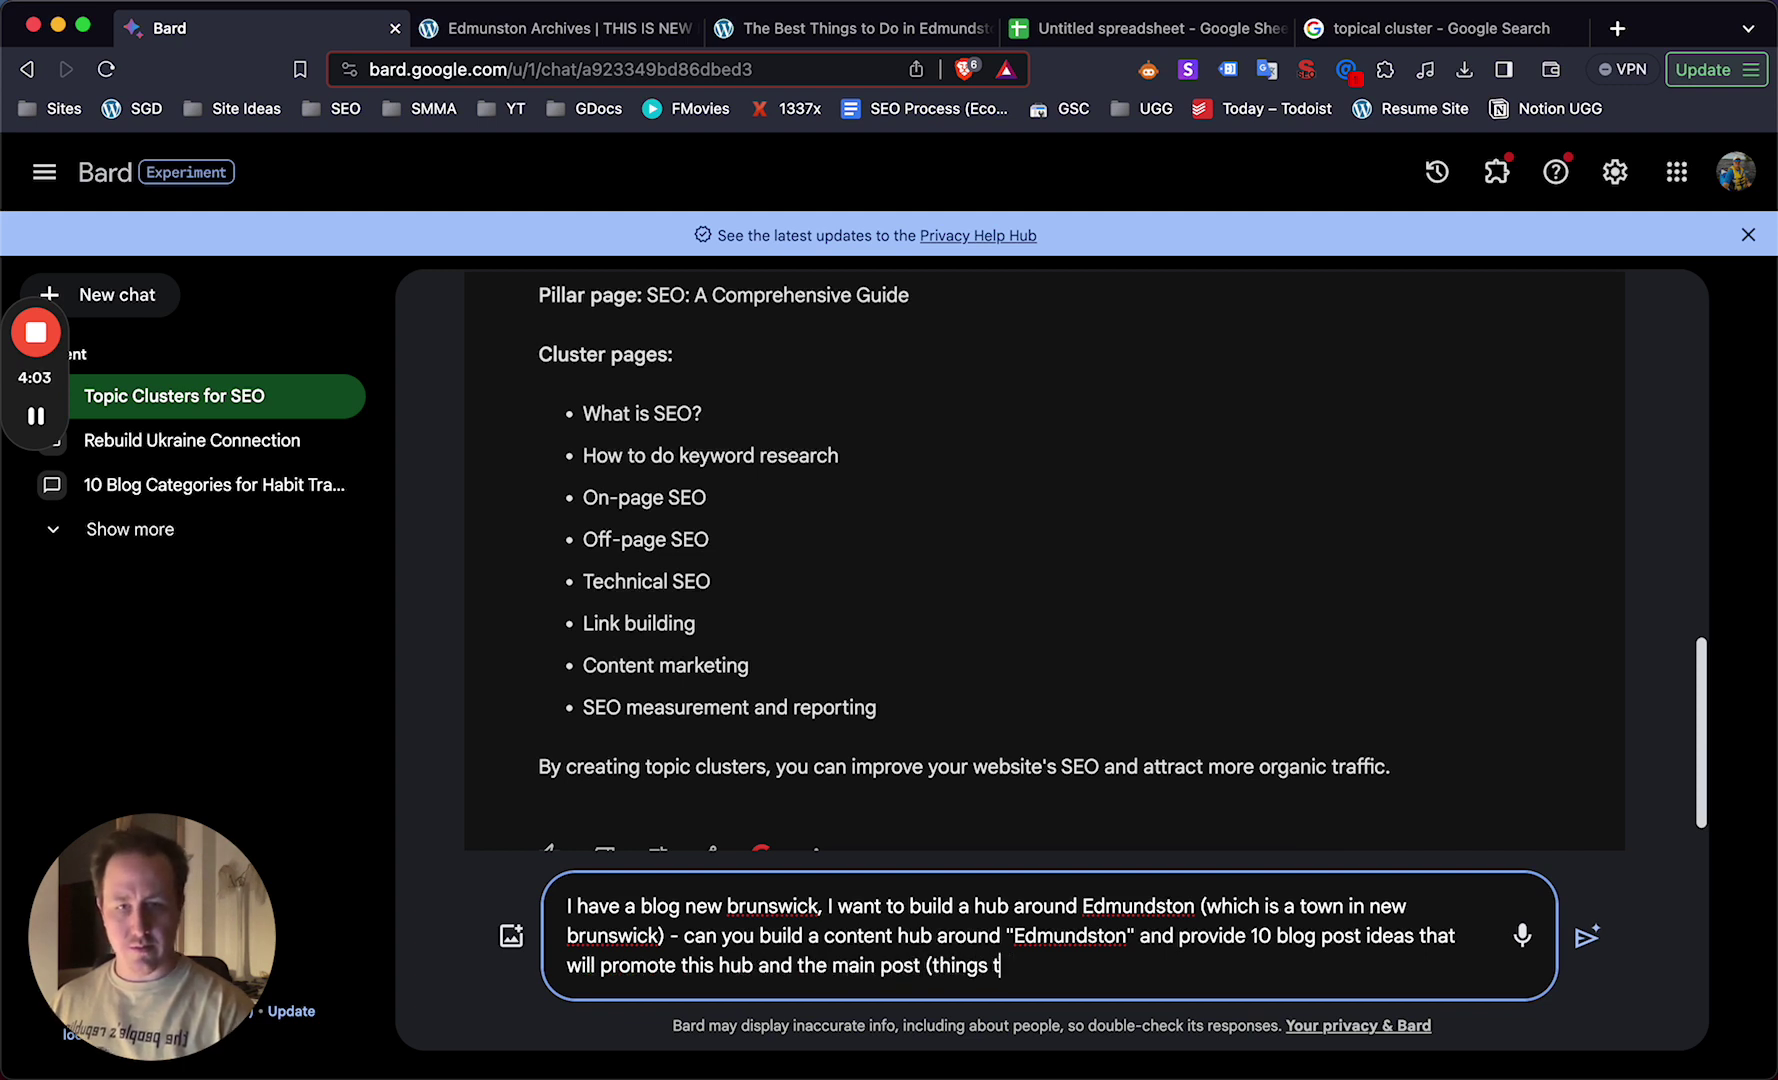
text(o do in Edmundston)
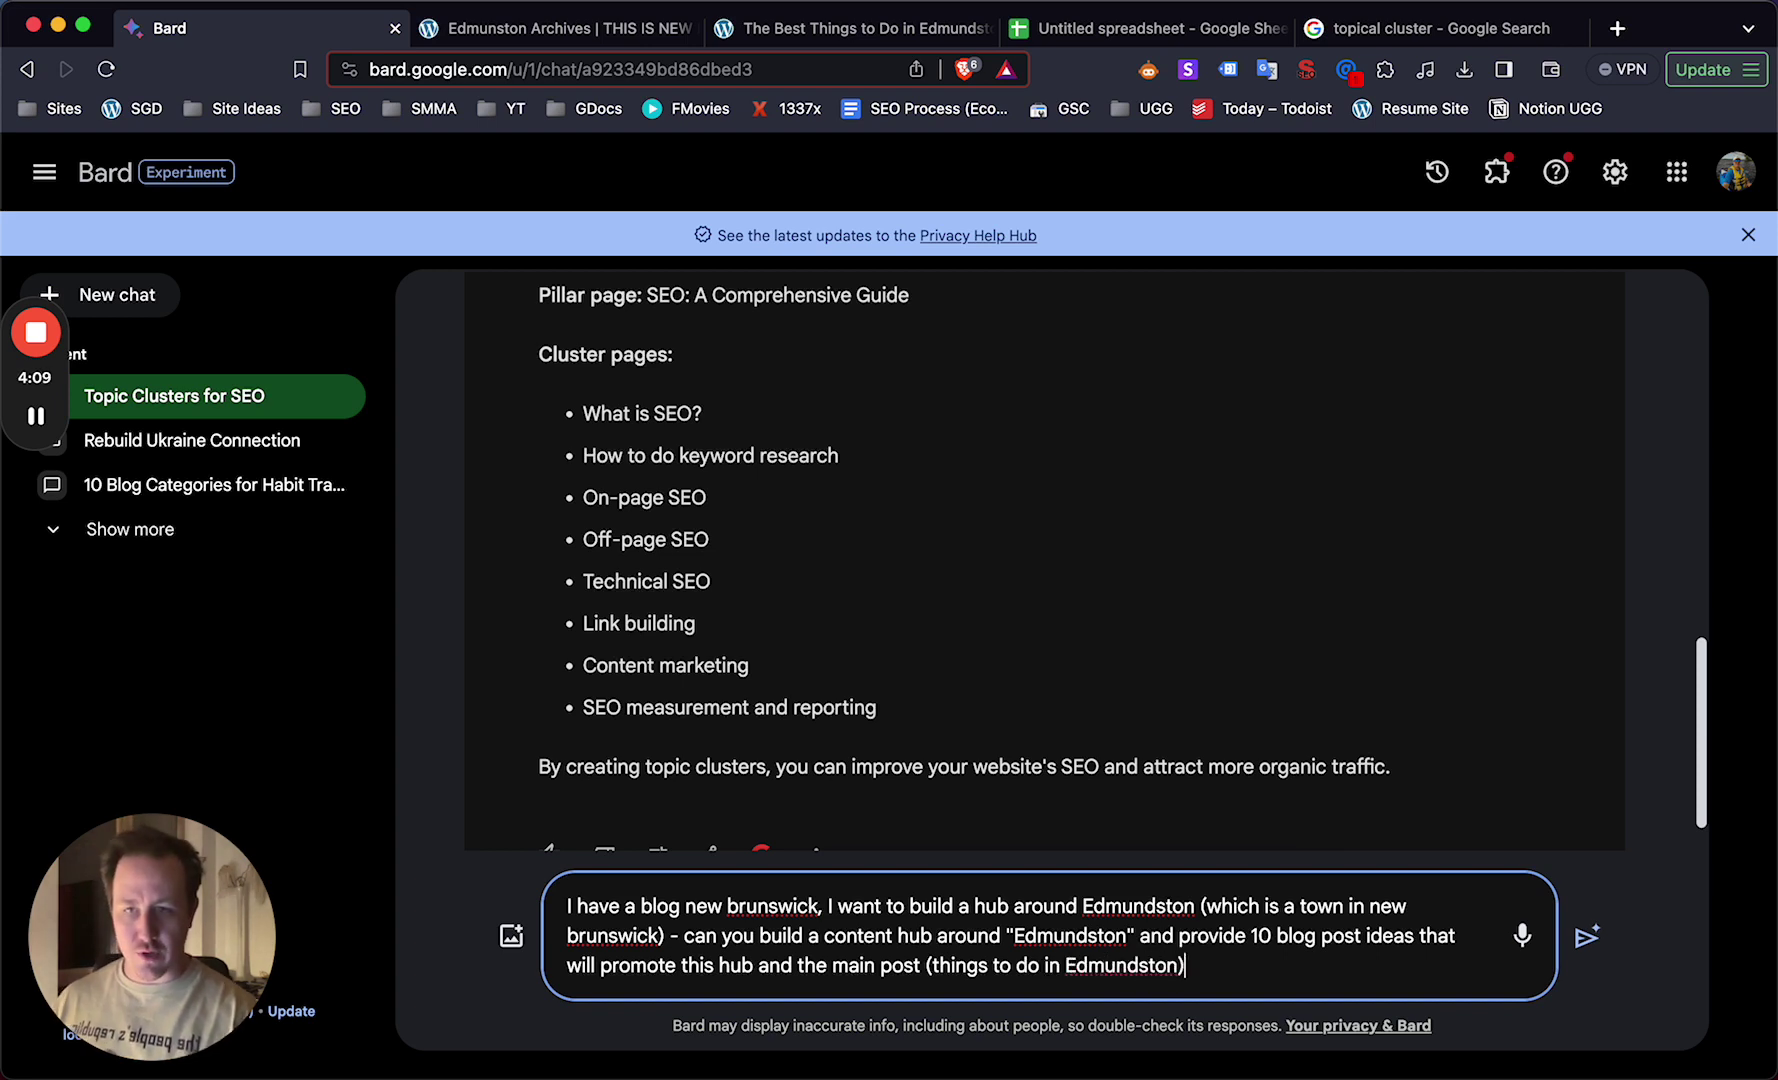
key(Return)
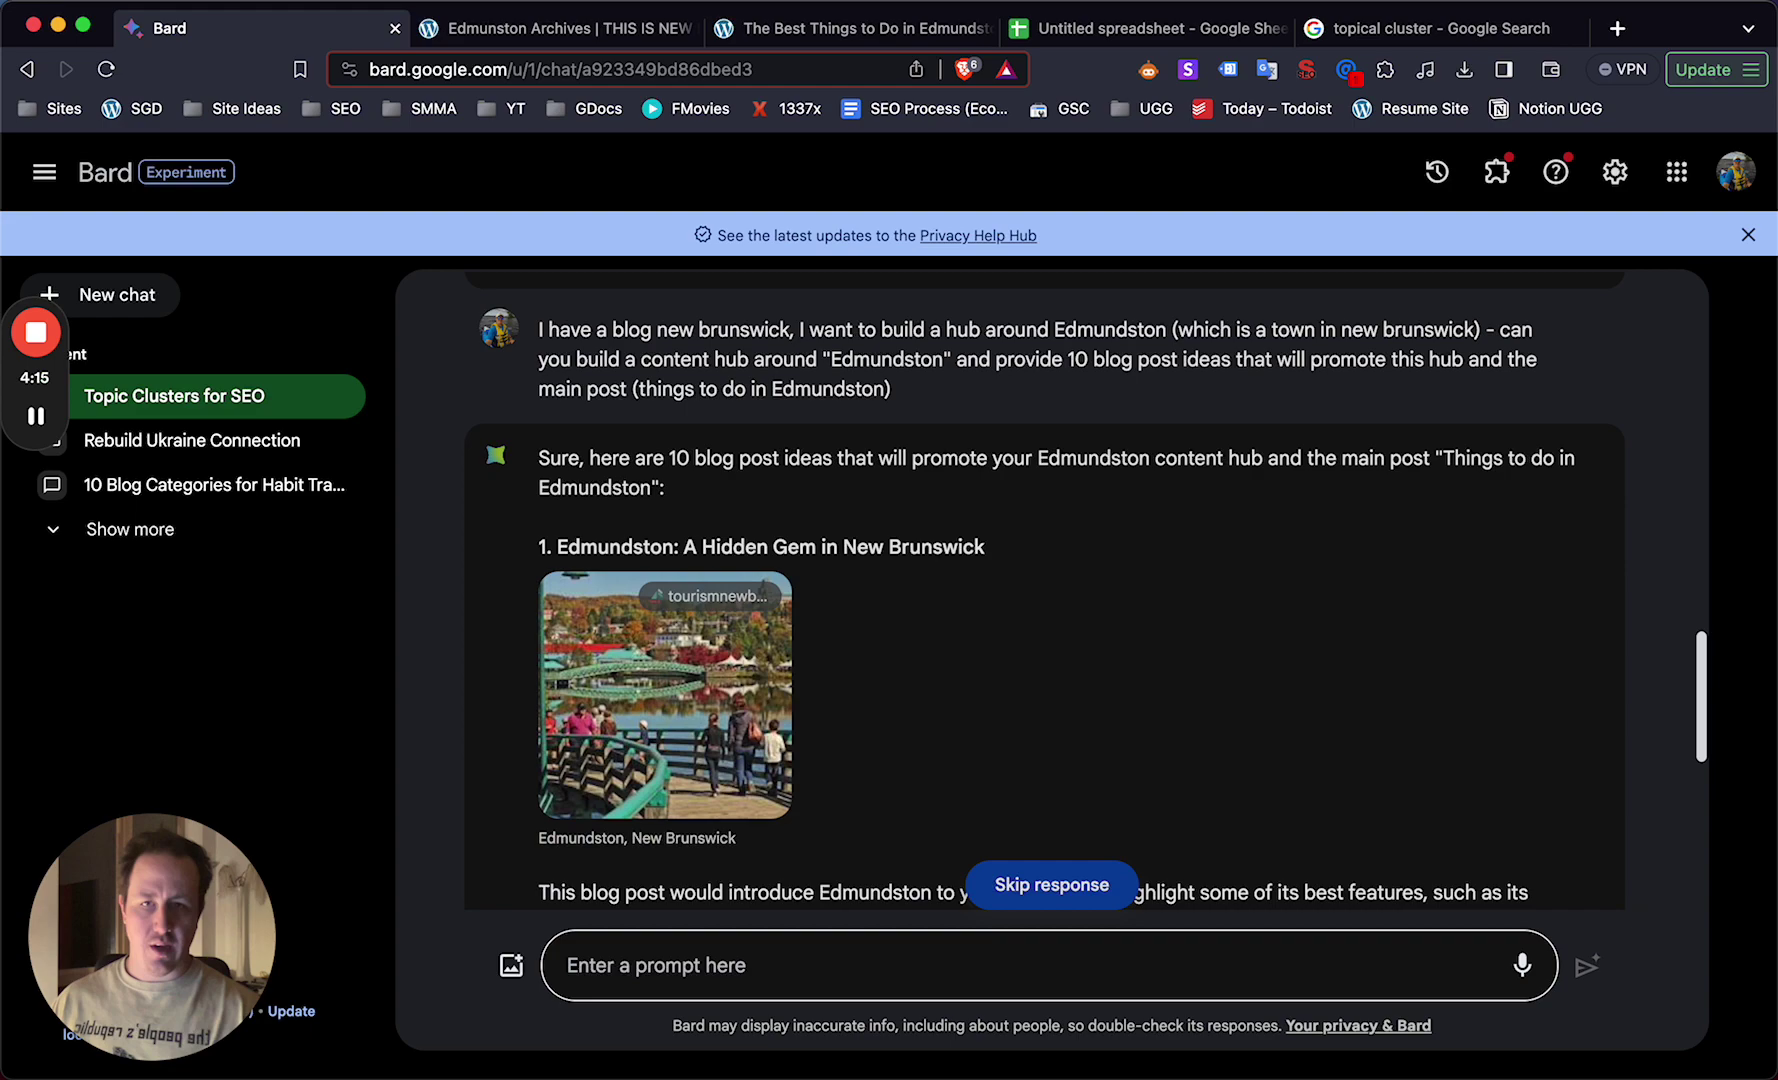
Review the 10 post ideas and draft 'format just the blog post titles without images or descriptions'.
scroll(982, 785, down, 5)
scroll(945, 730, down, 5)
scroll(960, 740, up, 7)
scroll(952, 780, down, 20)
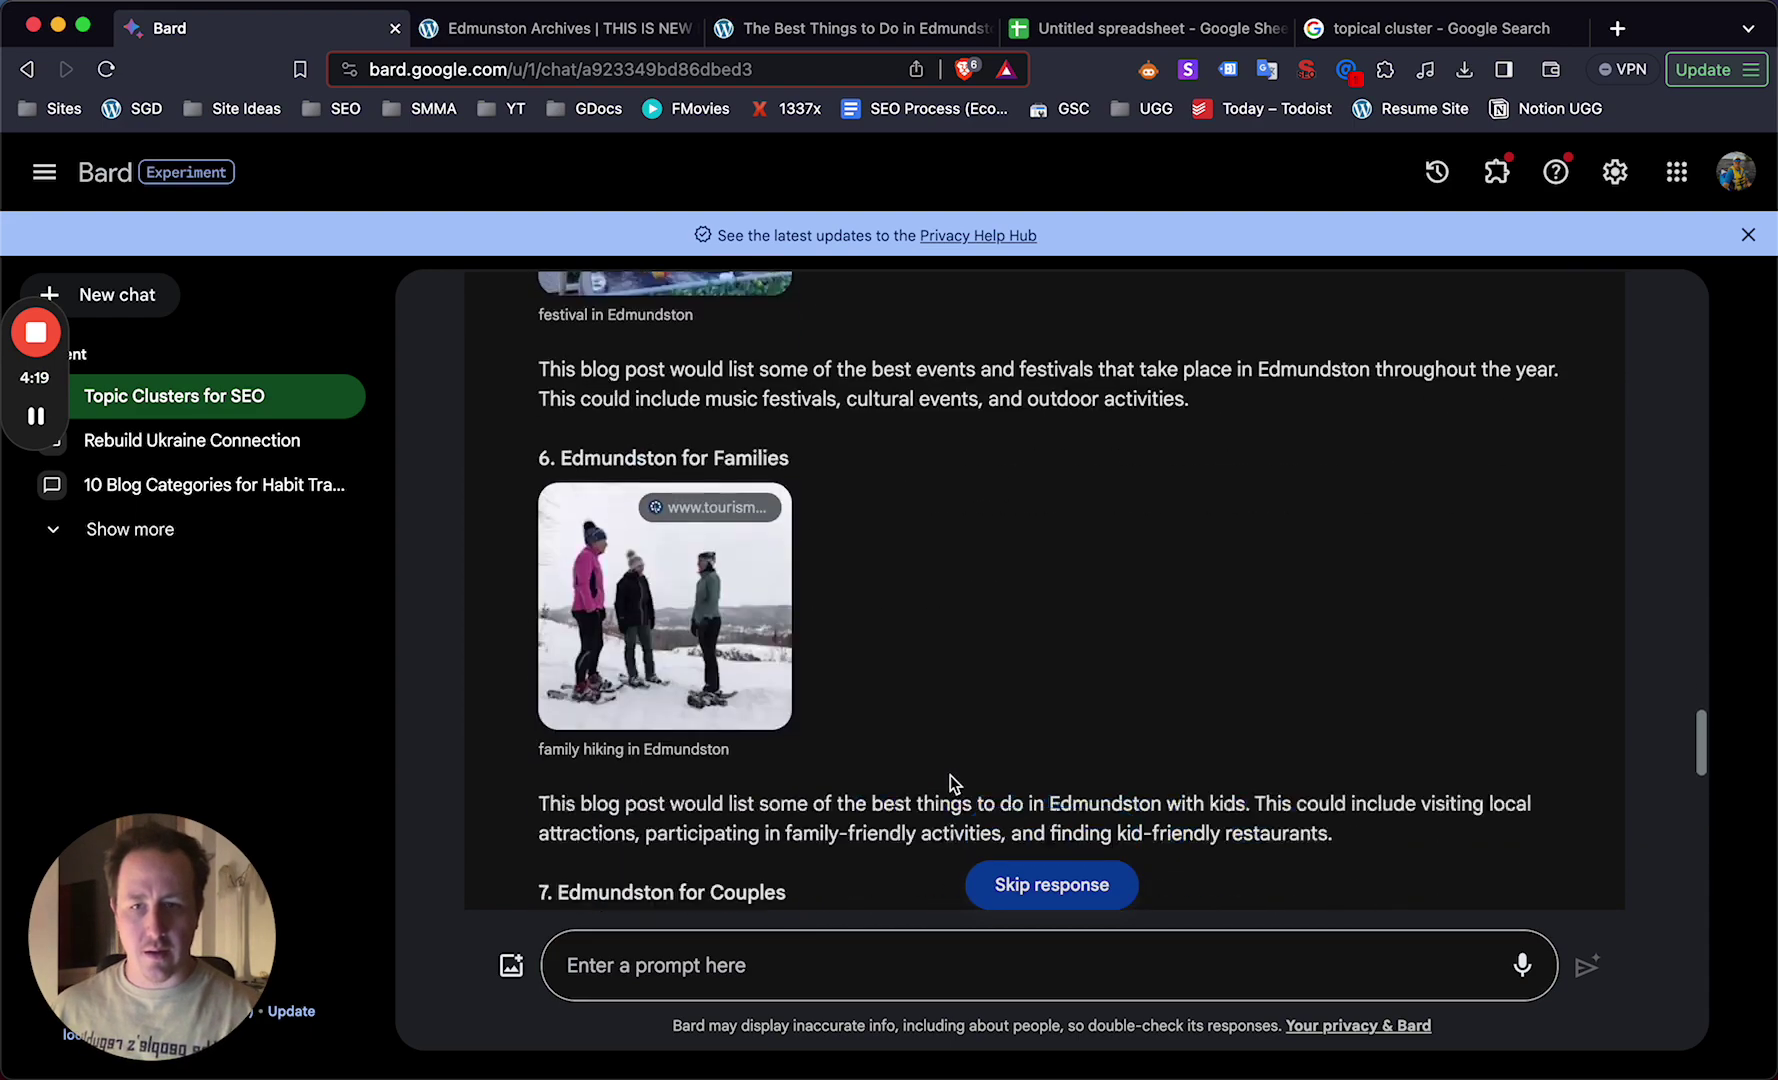
click(861, 953)
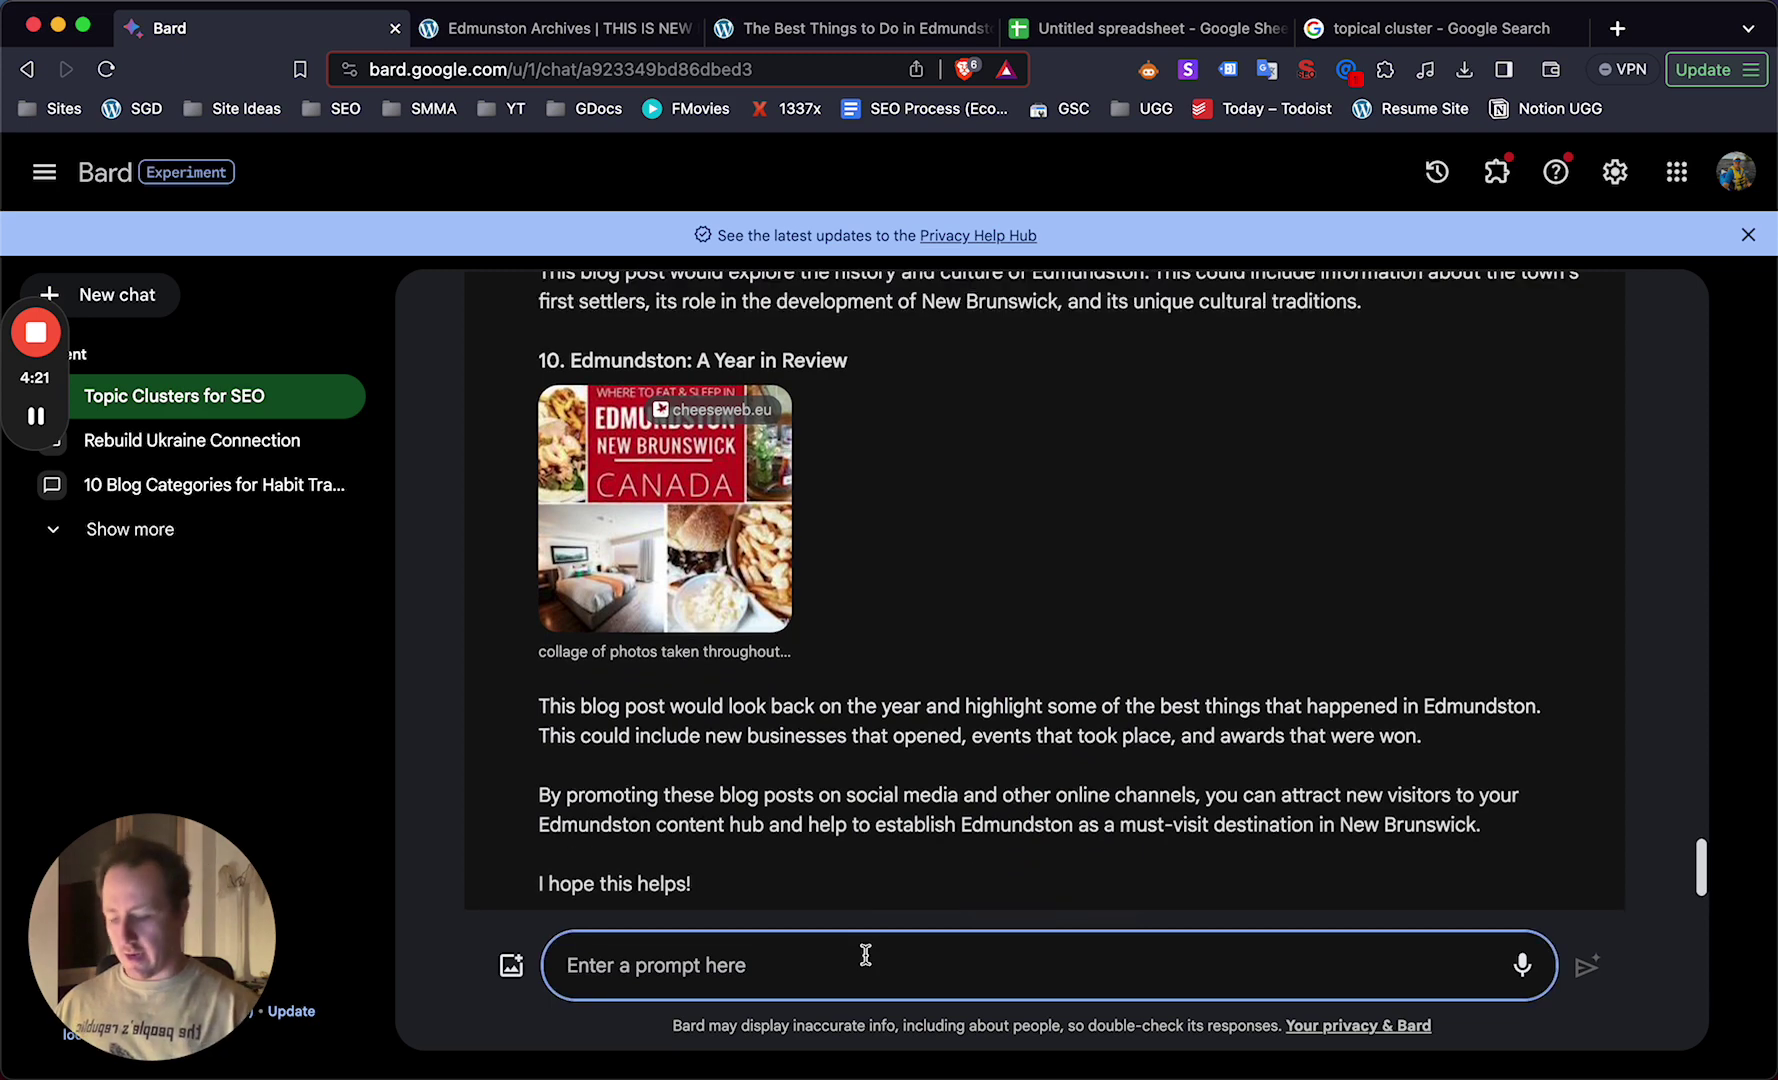
text(format just the )
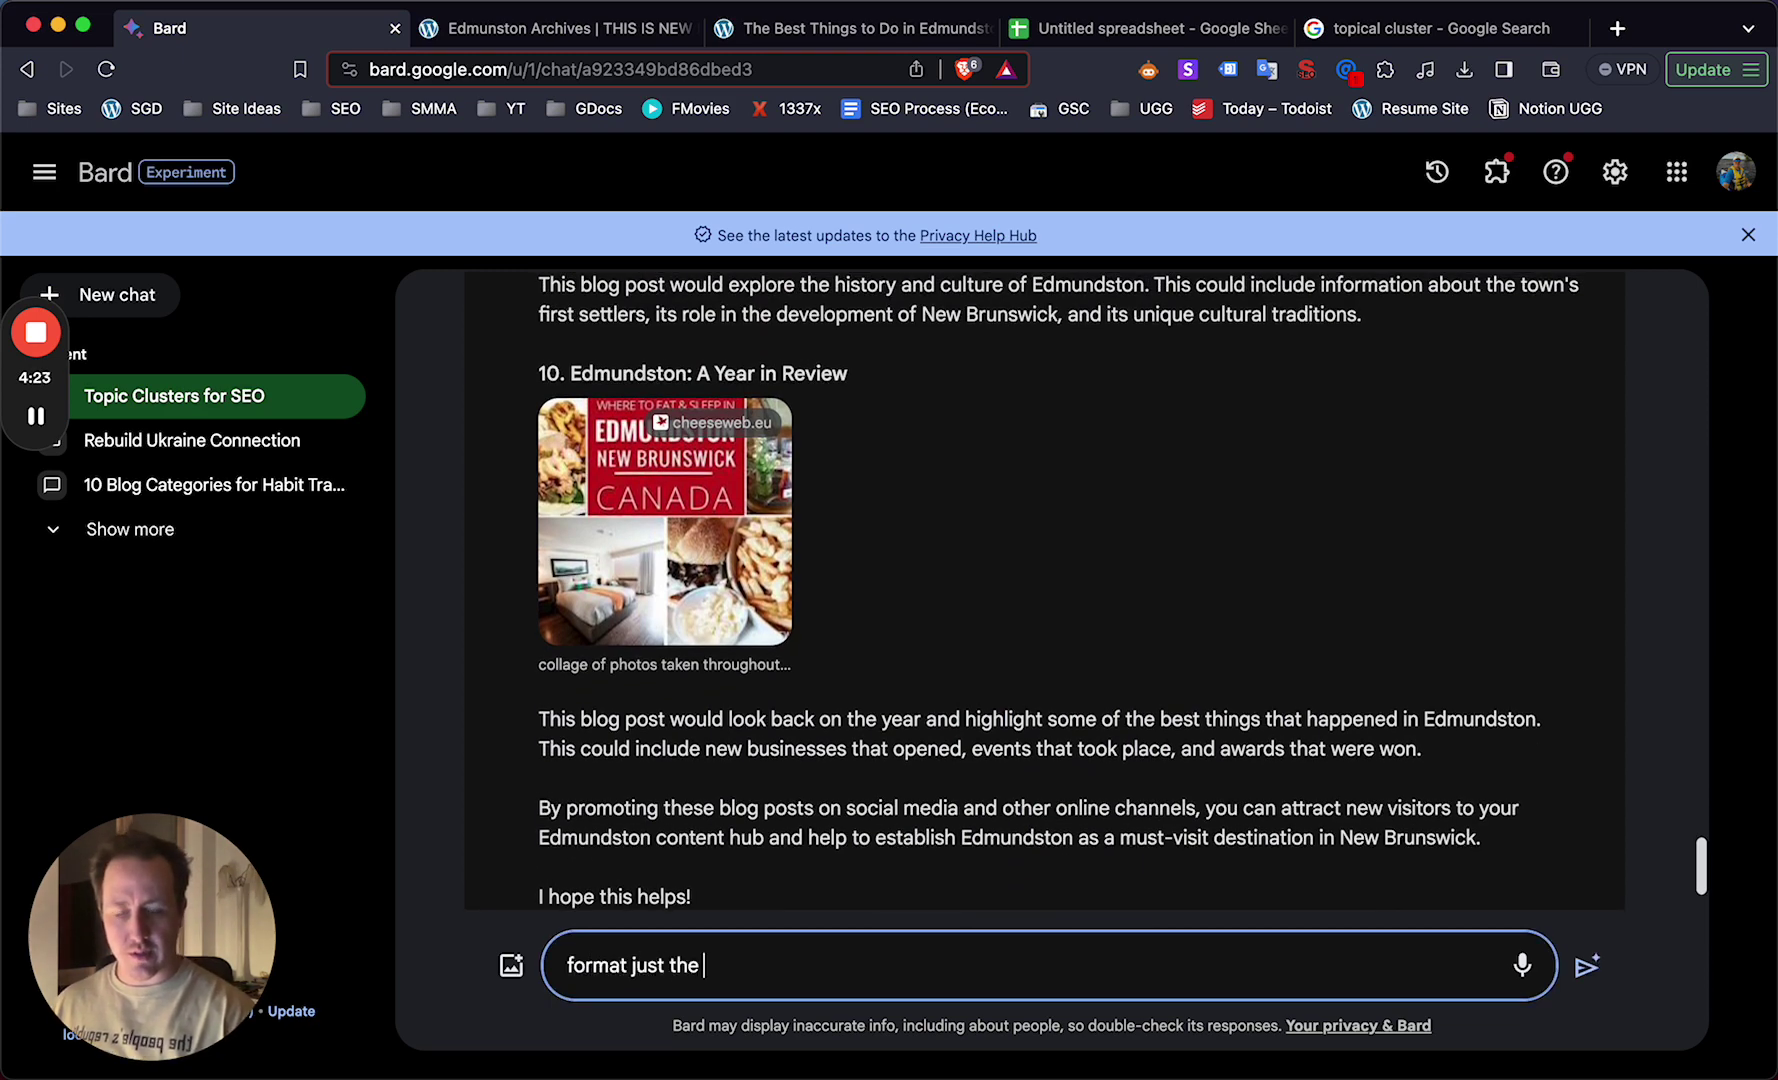
text(blog post titles without)
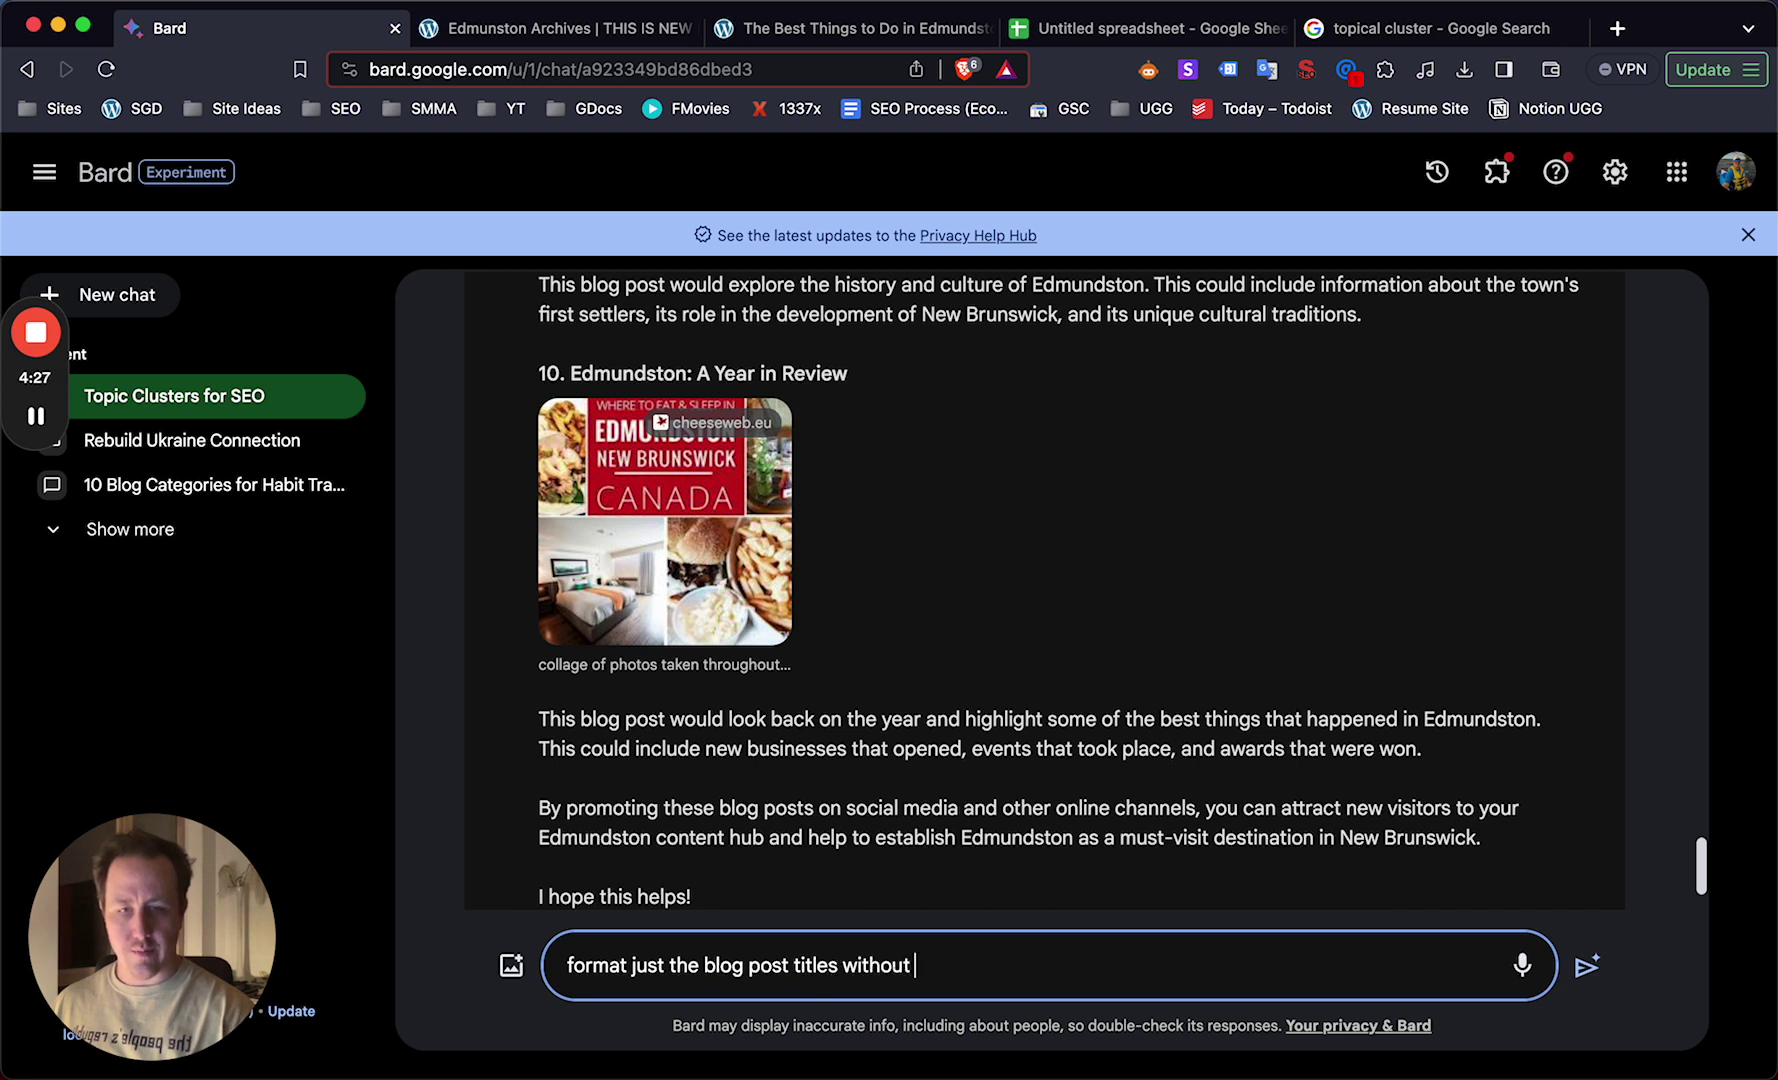
text( images or description)
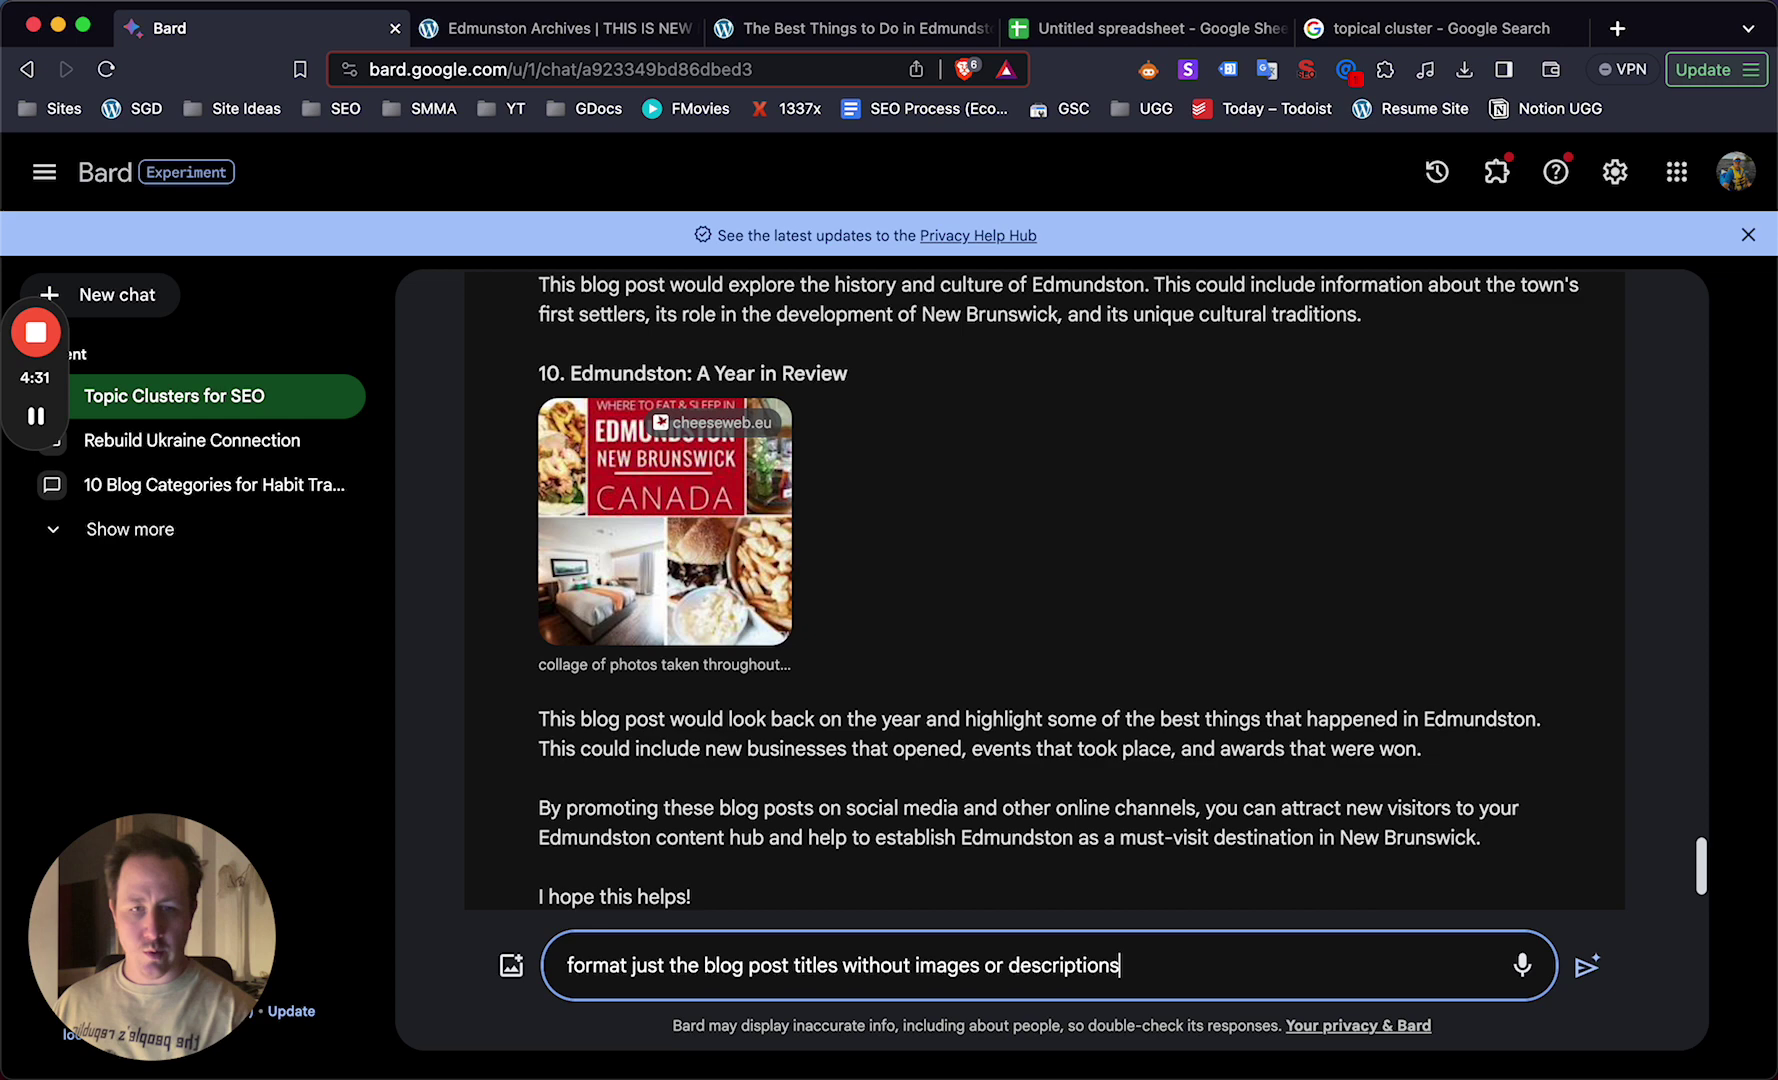
text(s)
Send the titles-only request and select all ten returned Edmundston blog post titles.
key(Return)
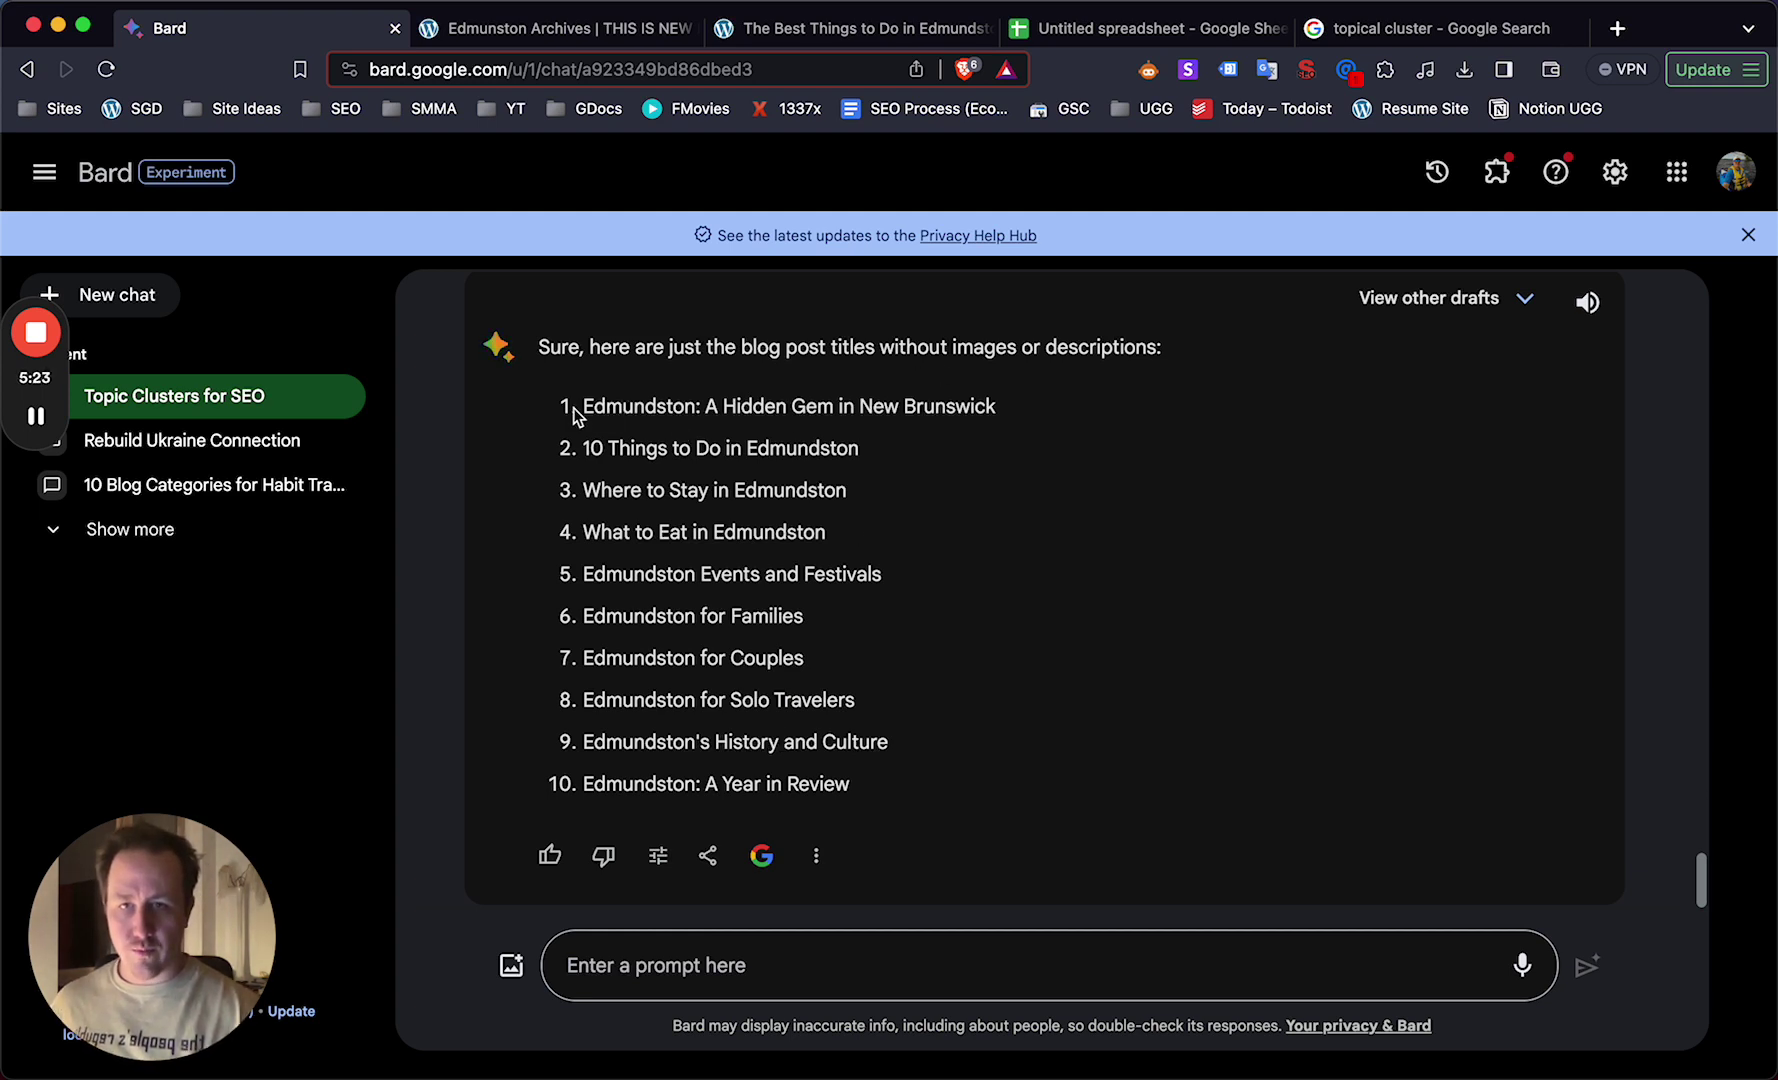
drag(582, 407, 862, 449)
drag(865, 822, 590, 407)
key(super+c)
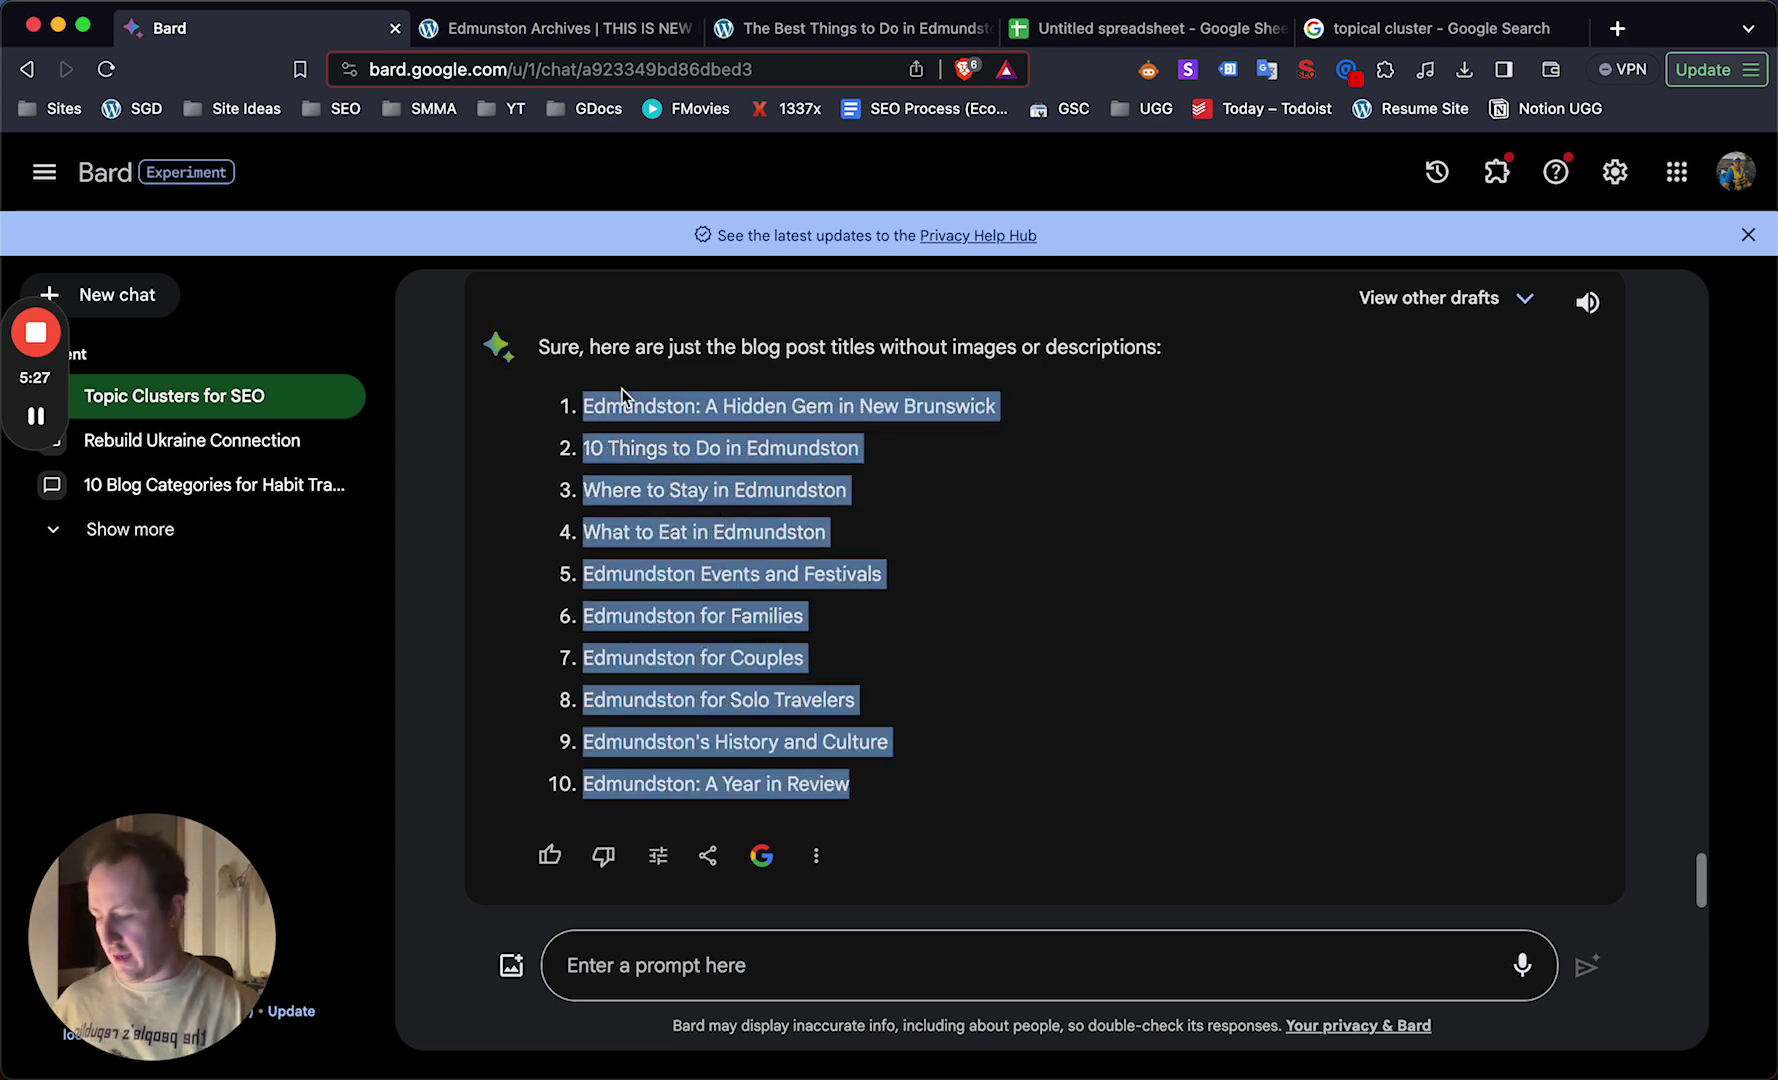
Paste the ten titles into A2 of the sheet, clear their formatting, and widen column A.
click(1108, 42)
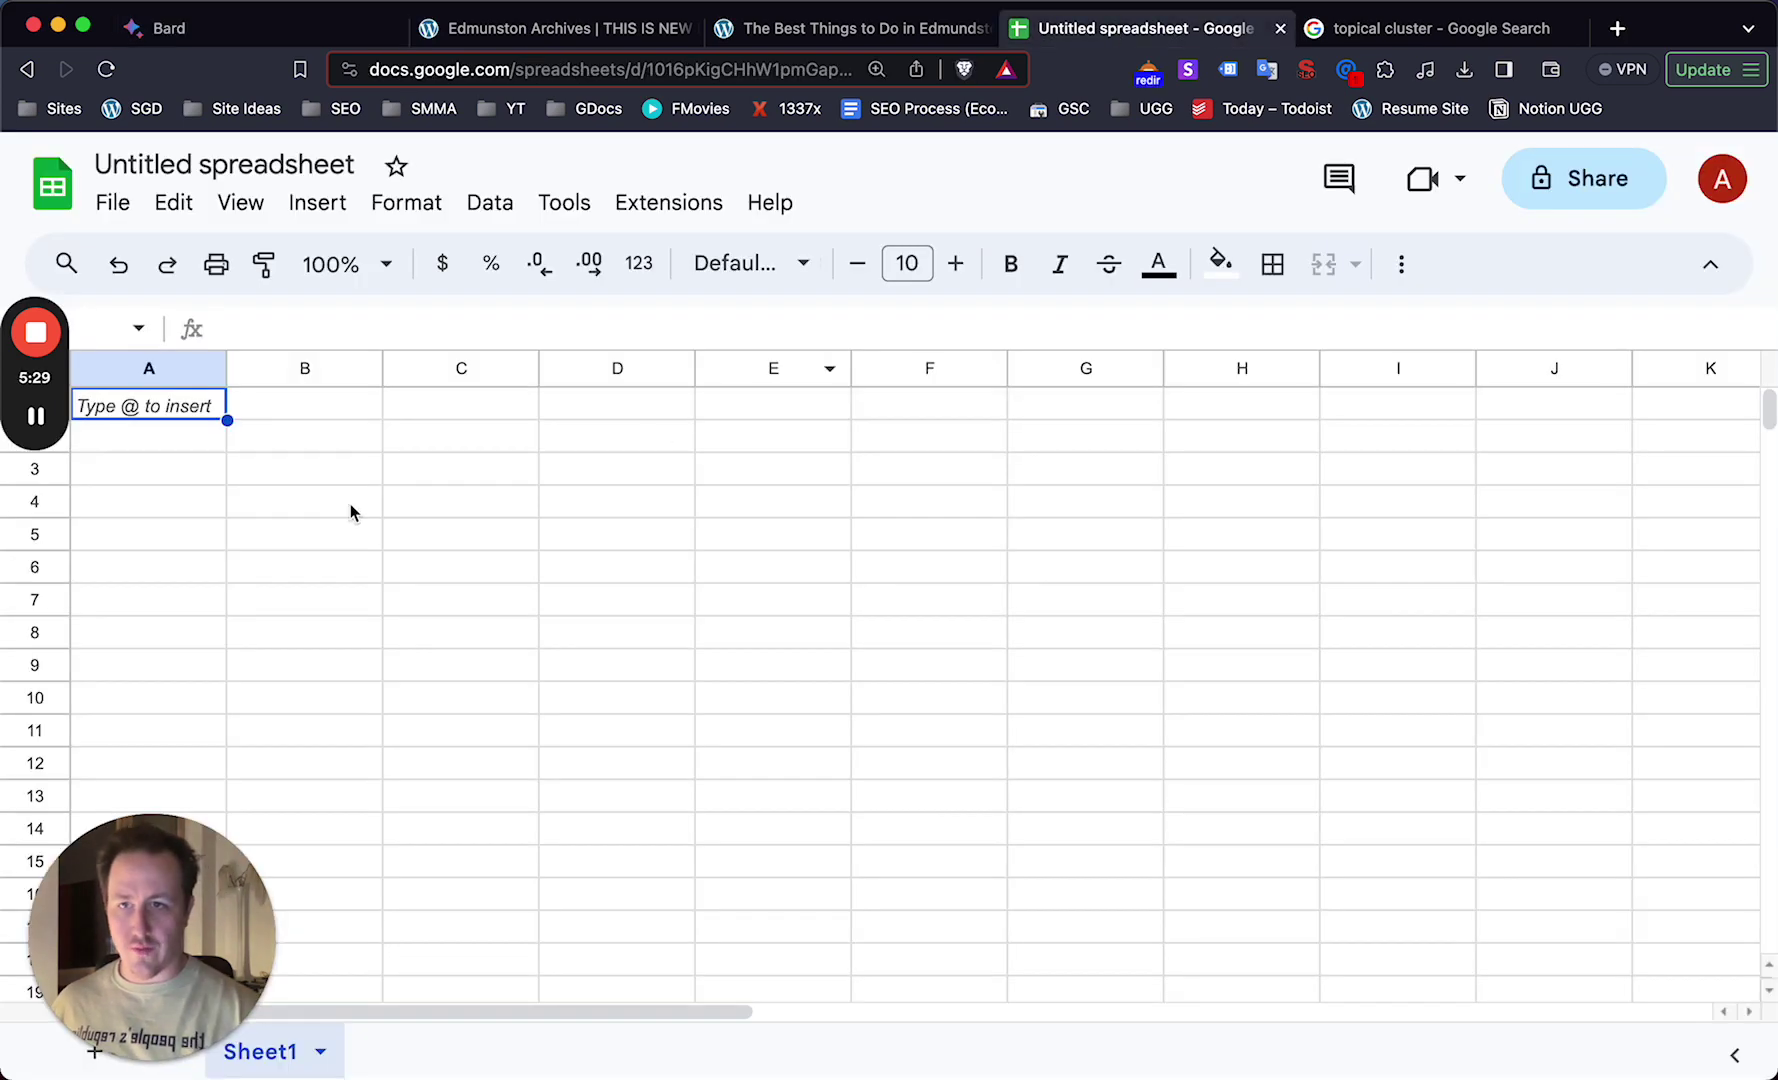
click(195, 455)
key(super+v)
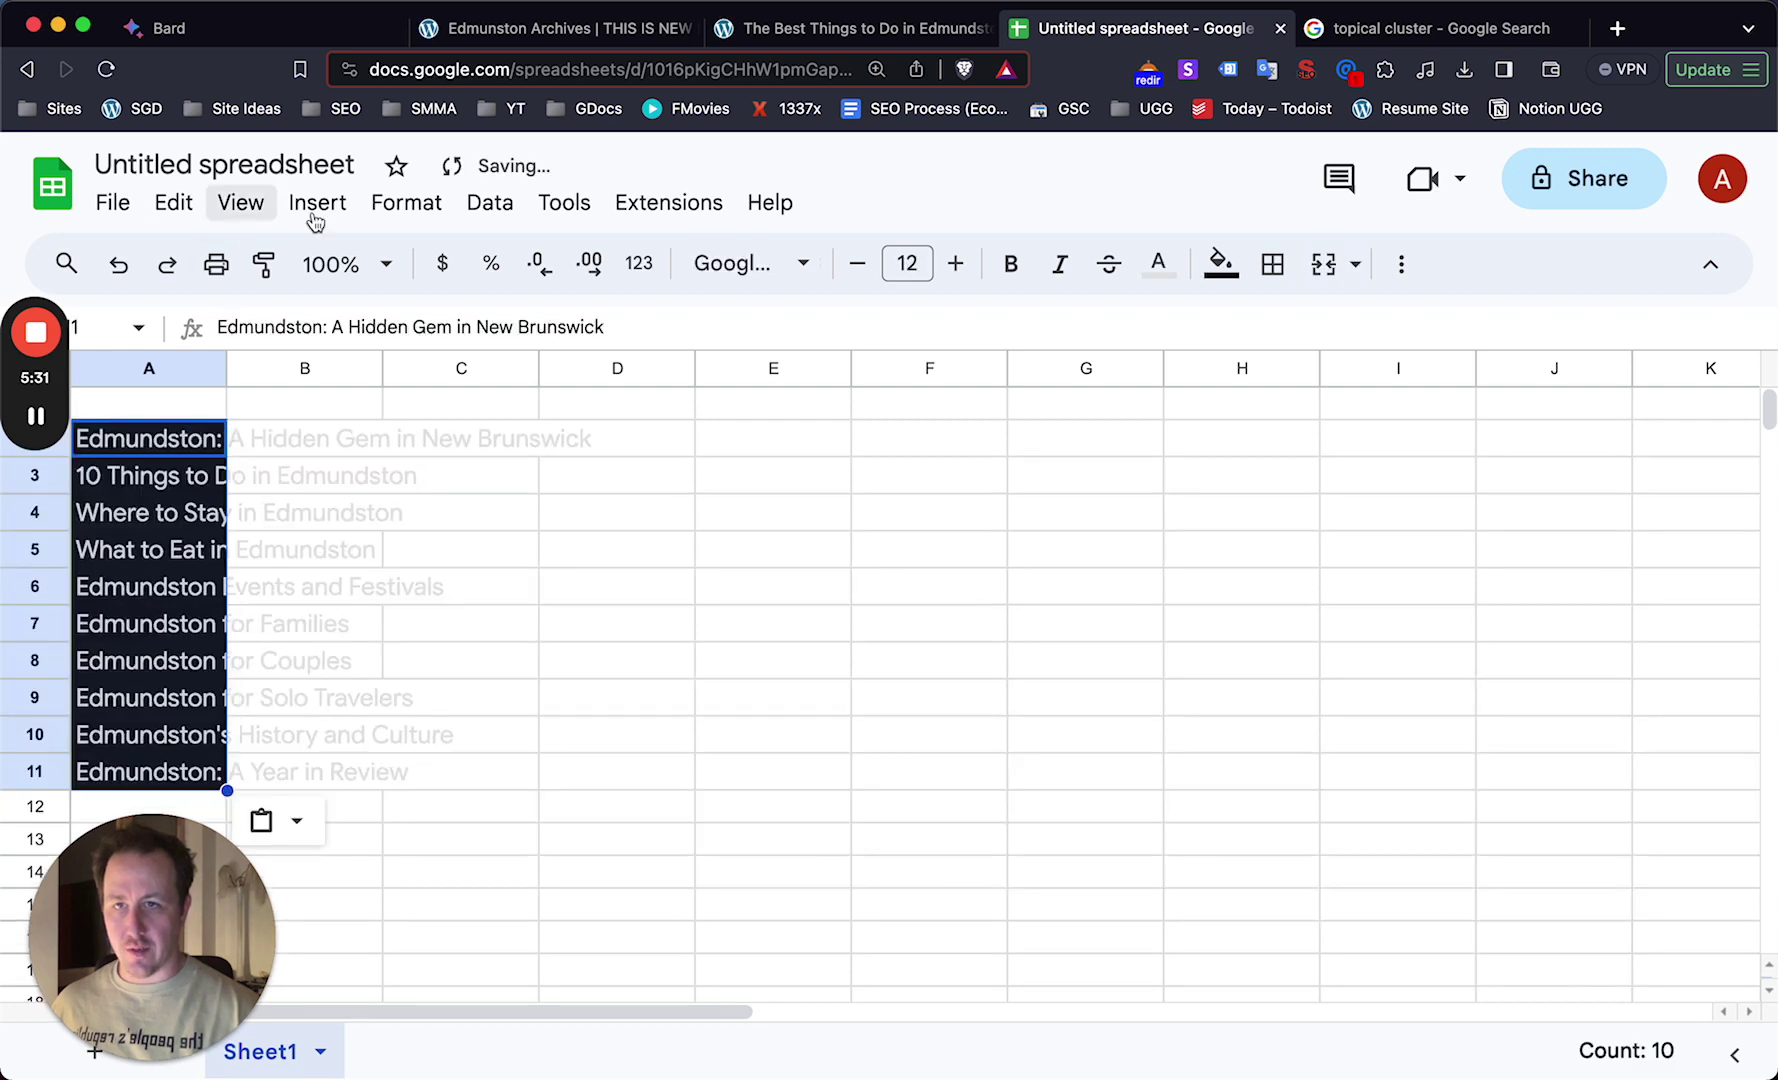
click(406, 202)
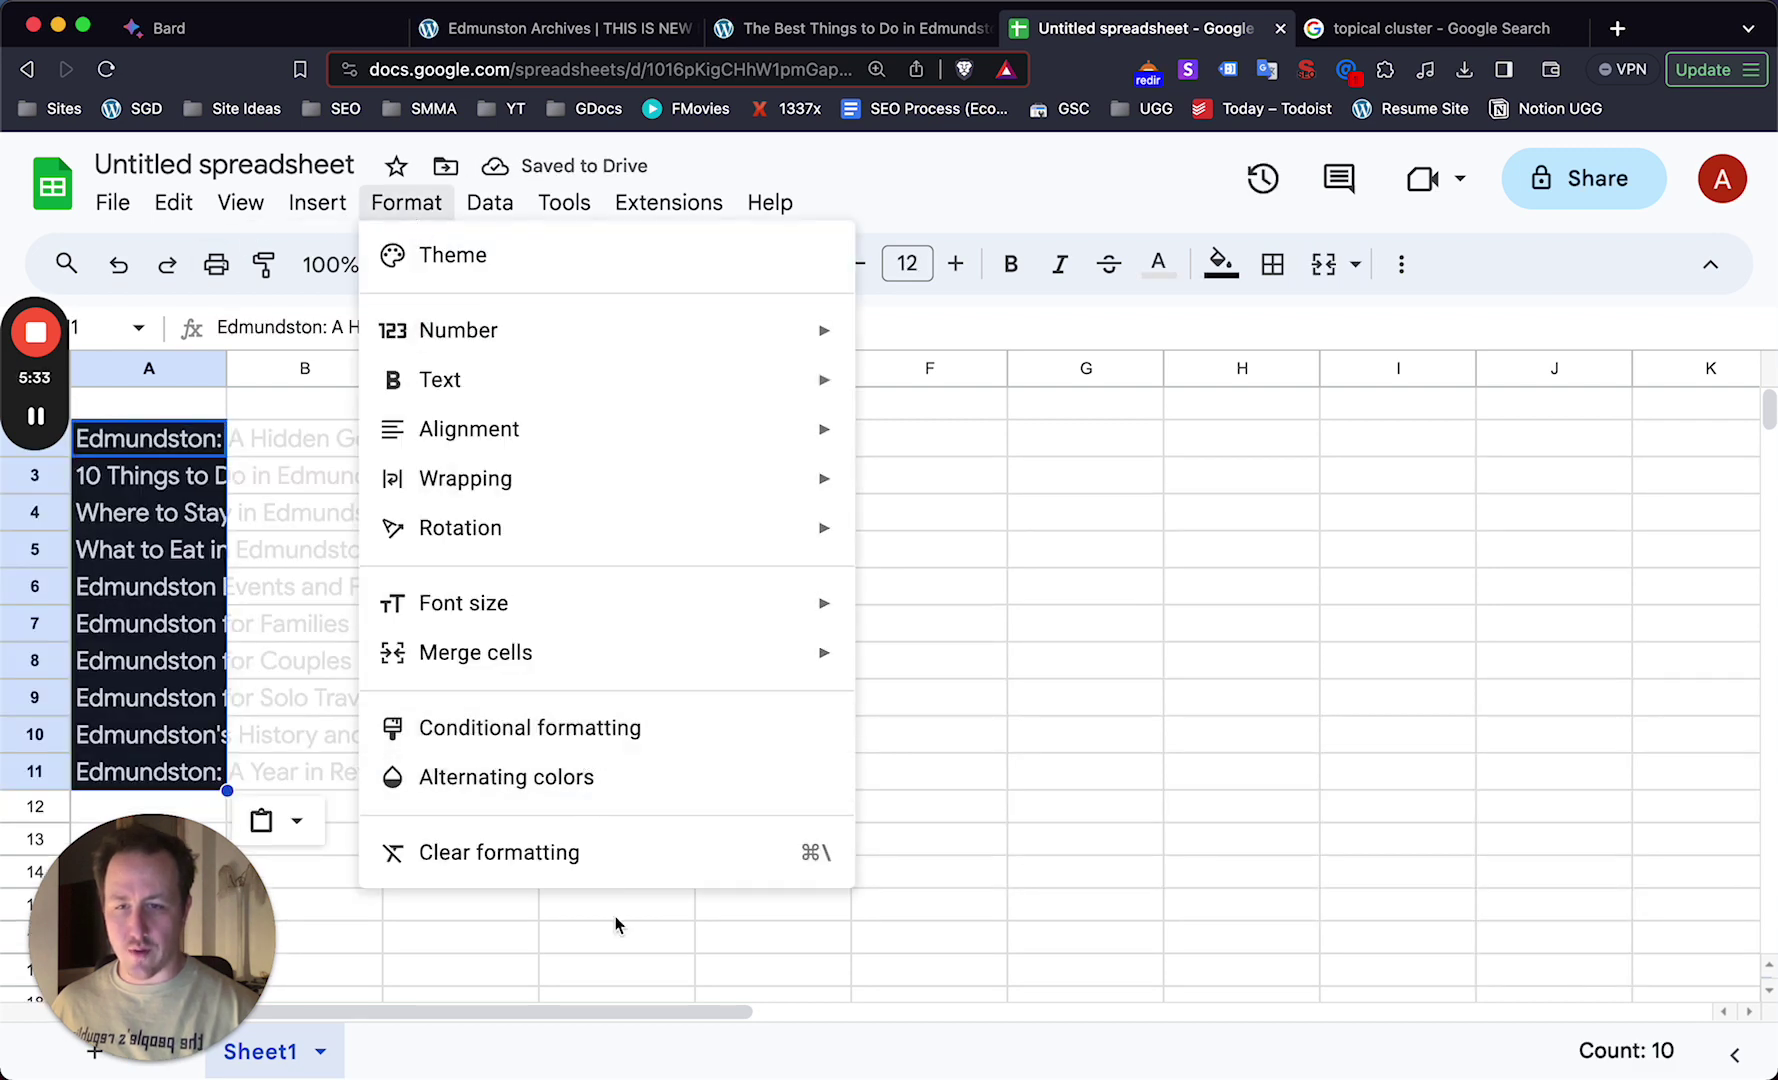
click(597, 865)
click(640, 776)
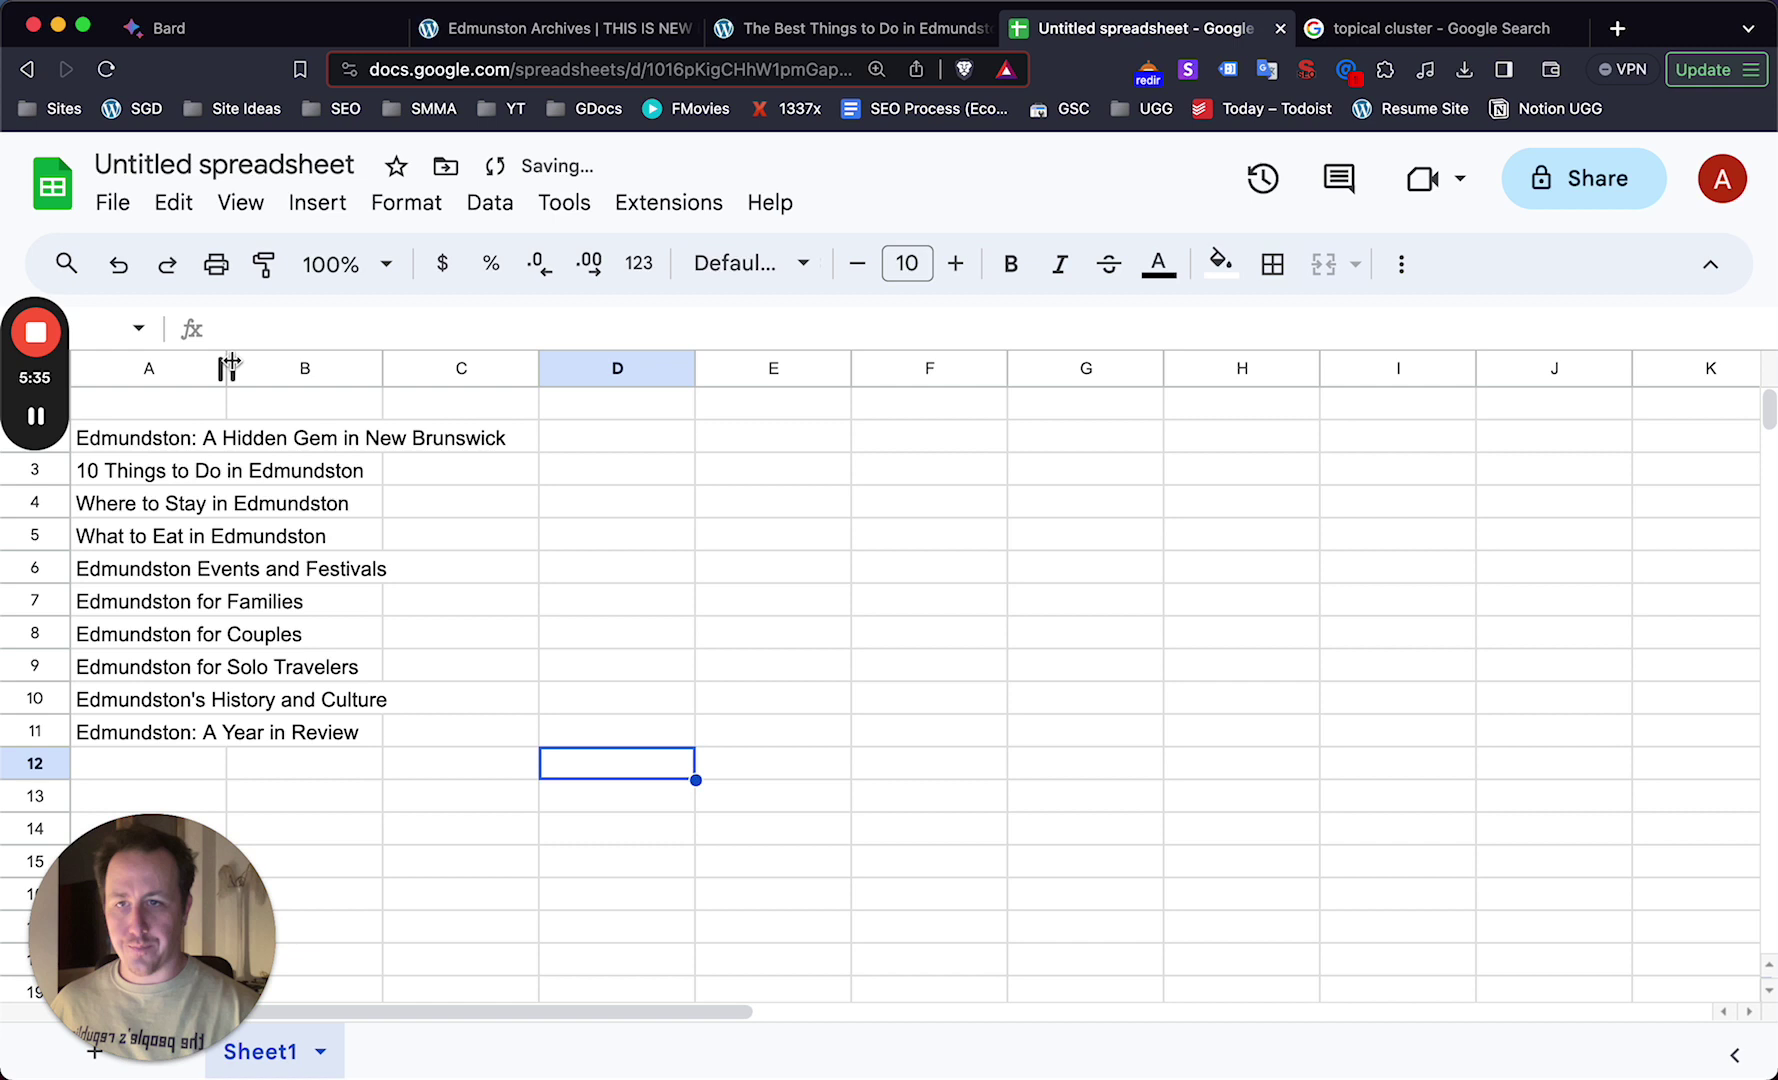
drag(227, 368, 542, 402)
Check the titles and select 'What to Eat in Edmundston' in cell A5 for copying.
click(823, 513)
click(429, 570)
click(376, 663)
click(299, 538)
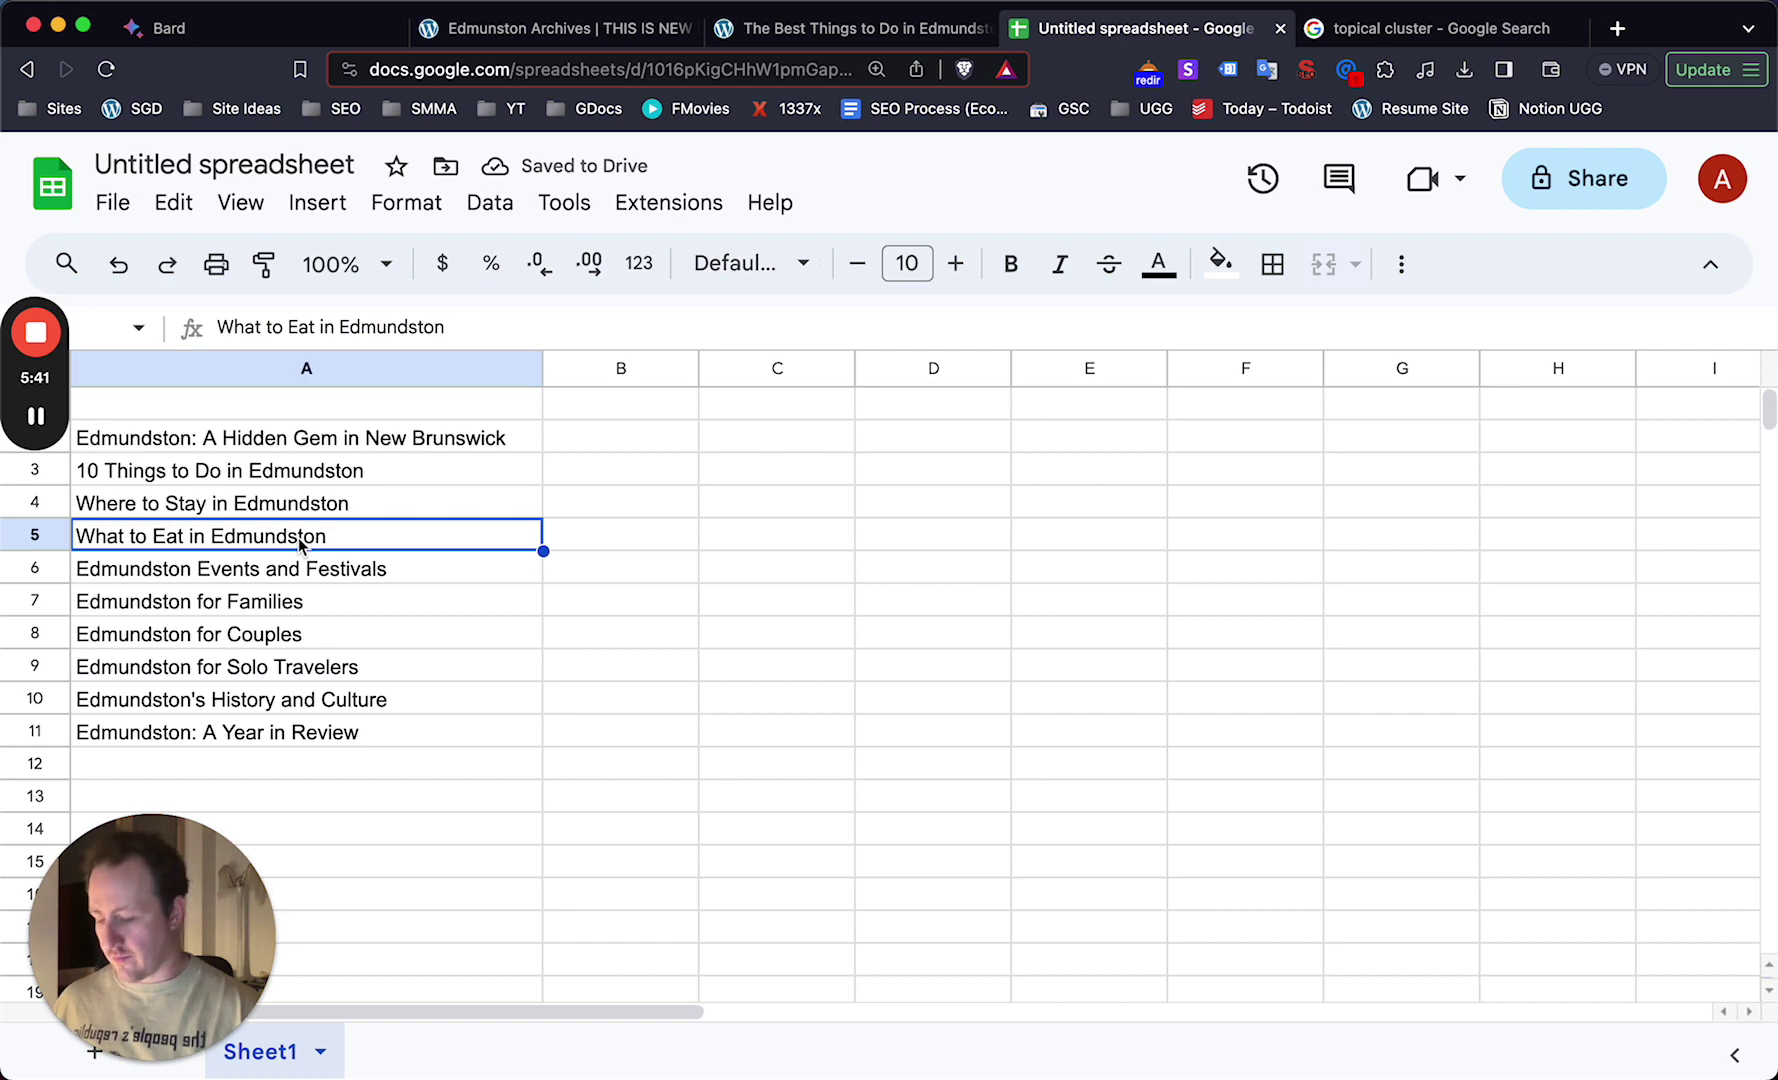
triple_click(299, 538)
key(super+c)
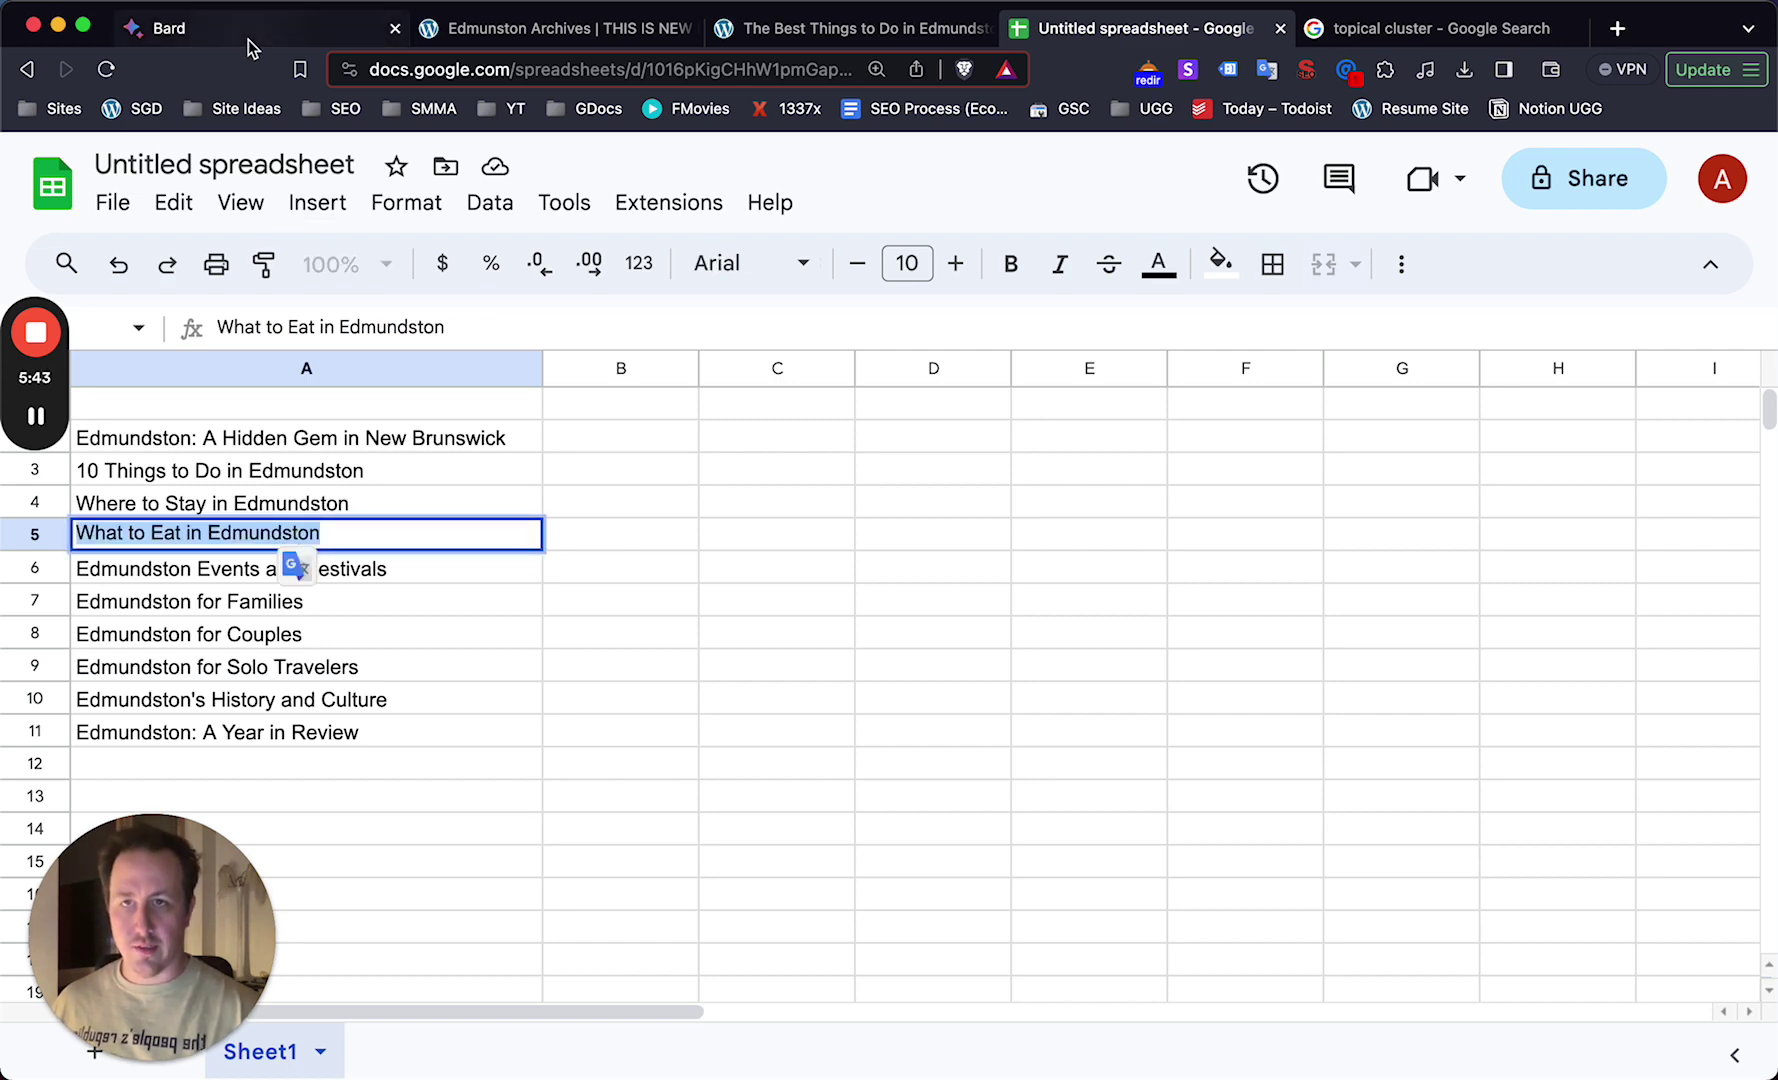
click(249, 39)
Ask Bard for a blog post outline for the pasted title 'What to Eat in Edmundston'.
click(645, 965)
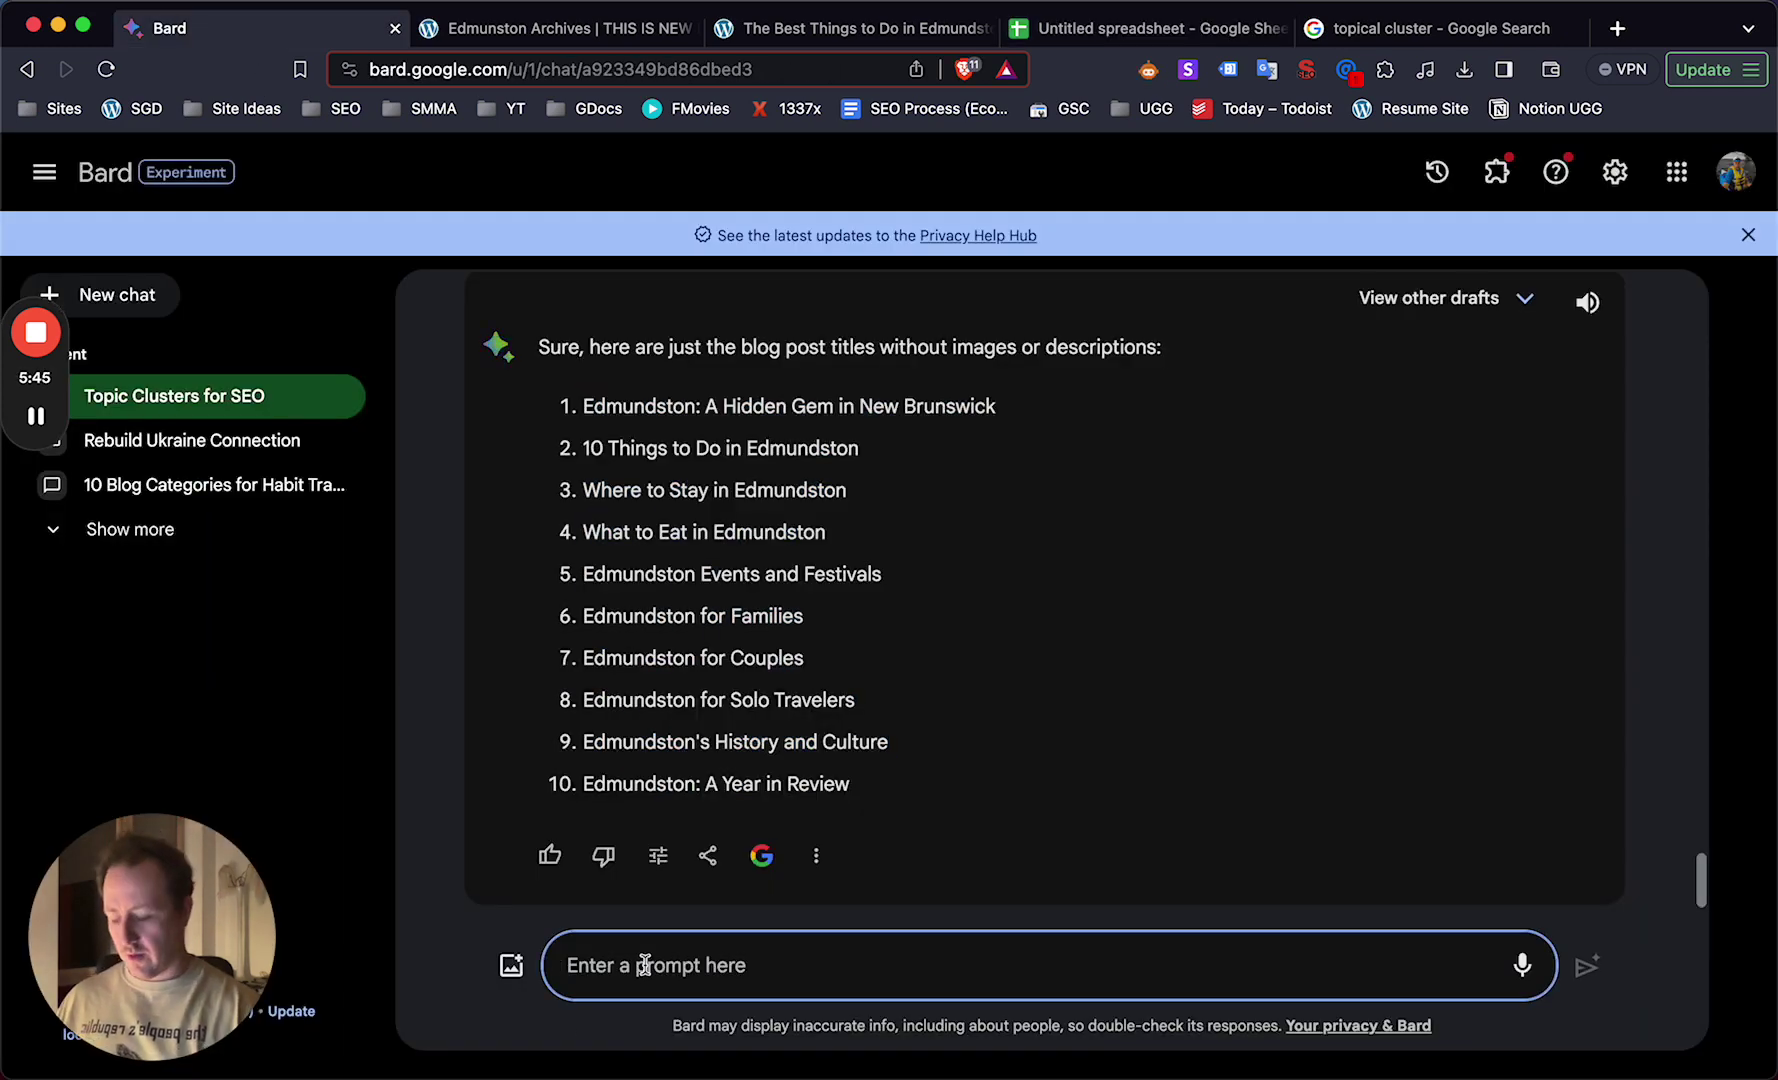
text(can you write a )
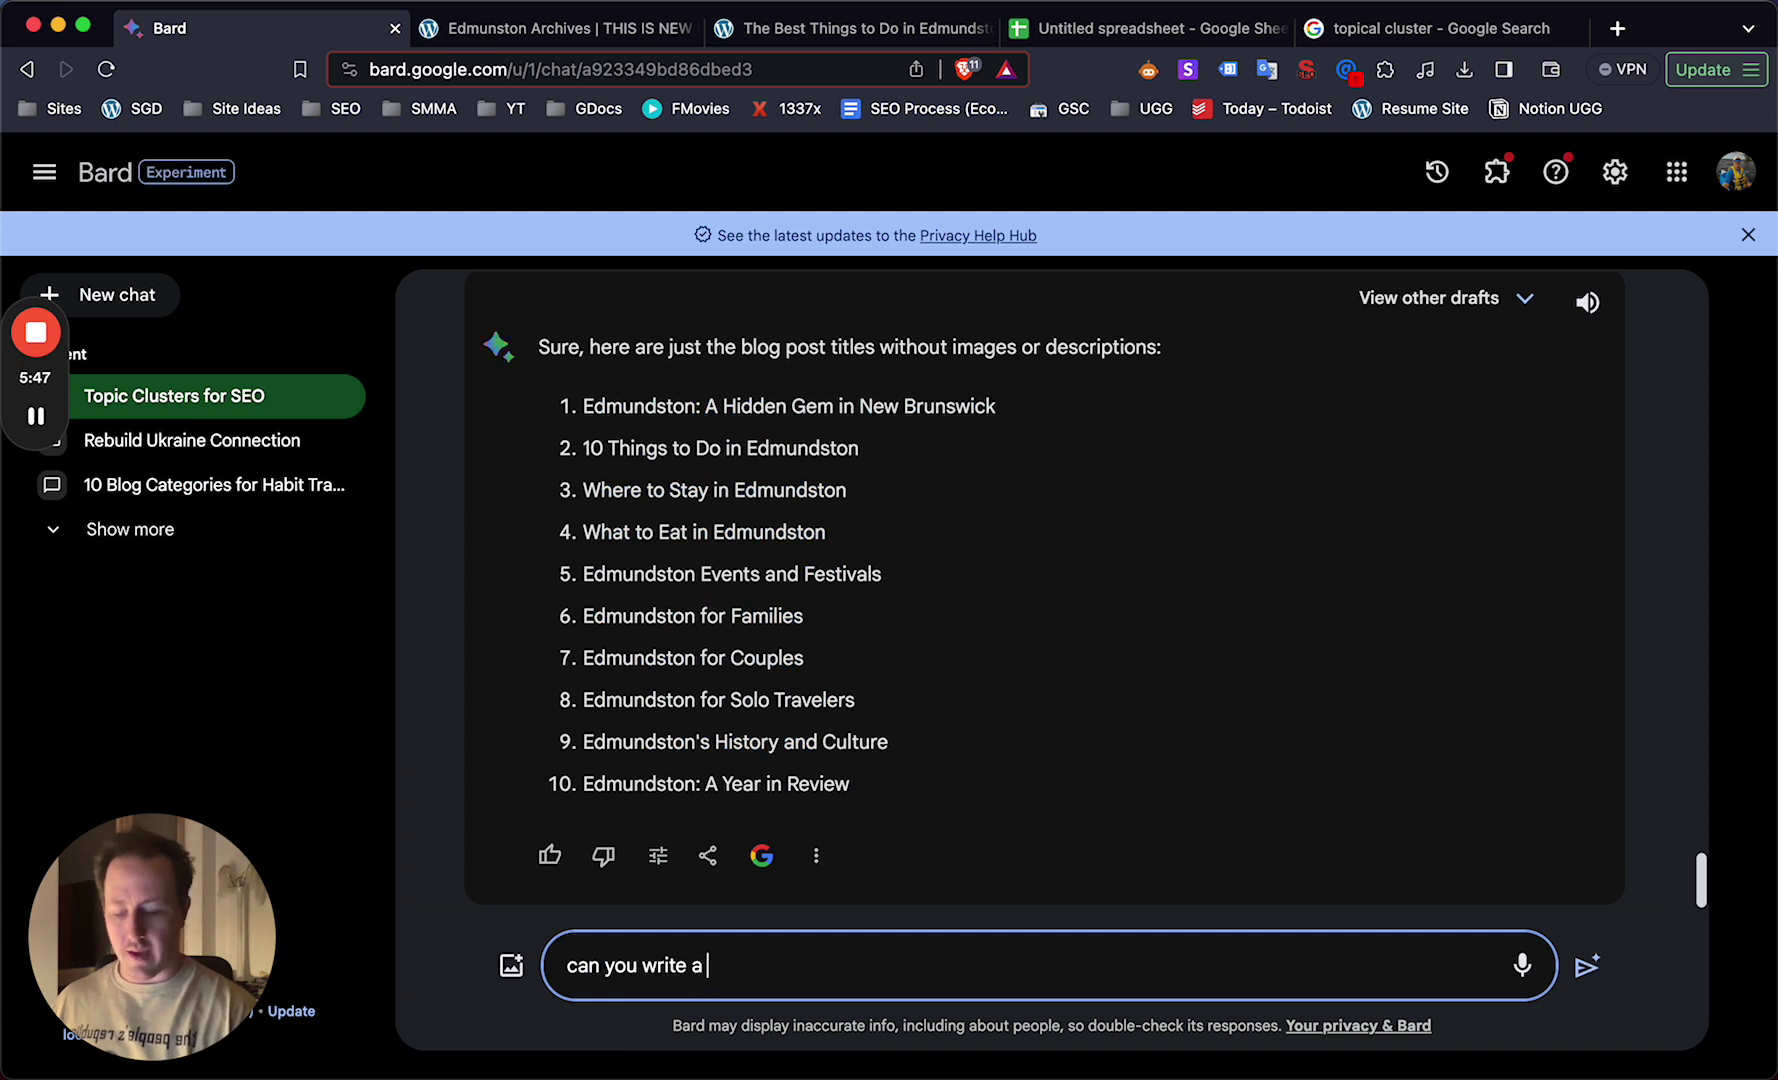
text(blog post ouline )
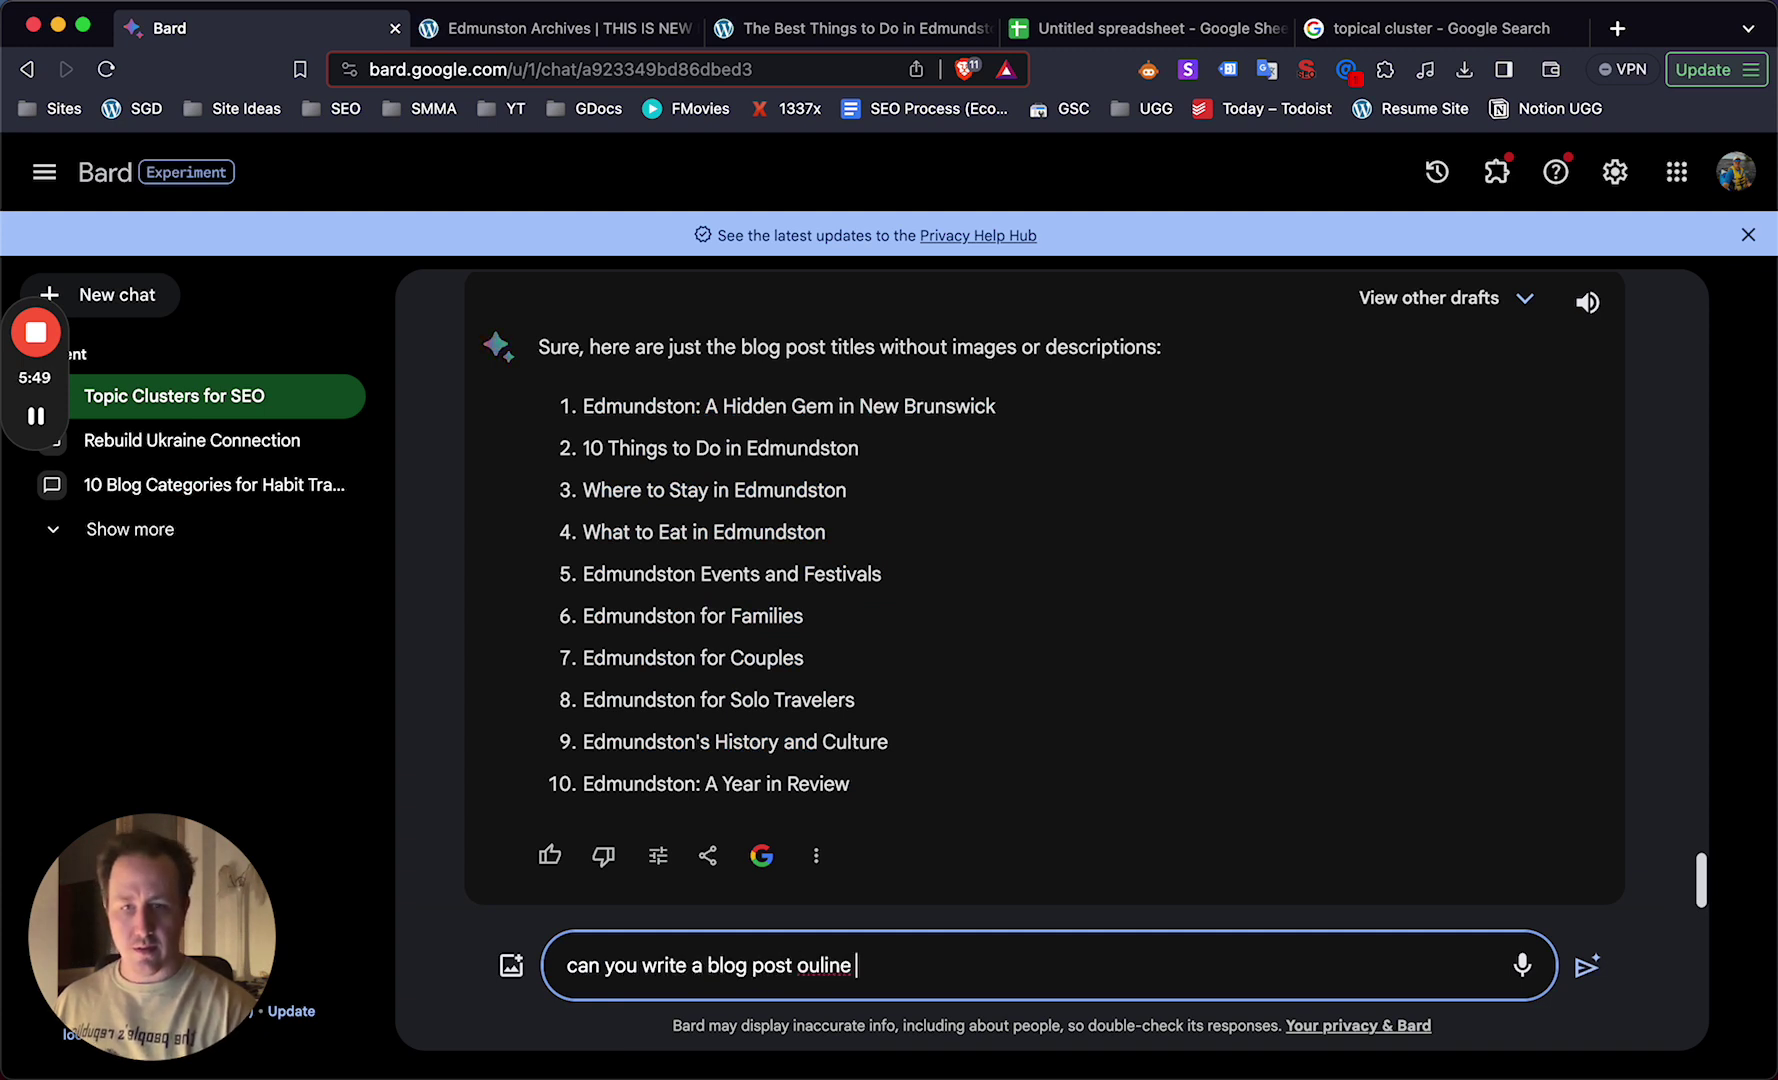
text(for ")
key(super+v)
text(")
key(Return)
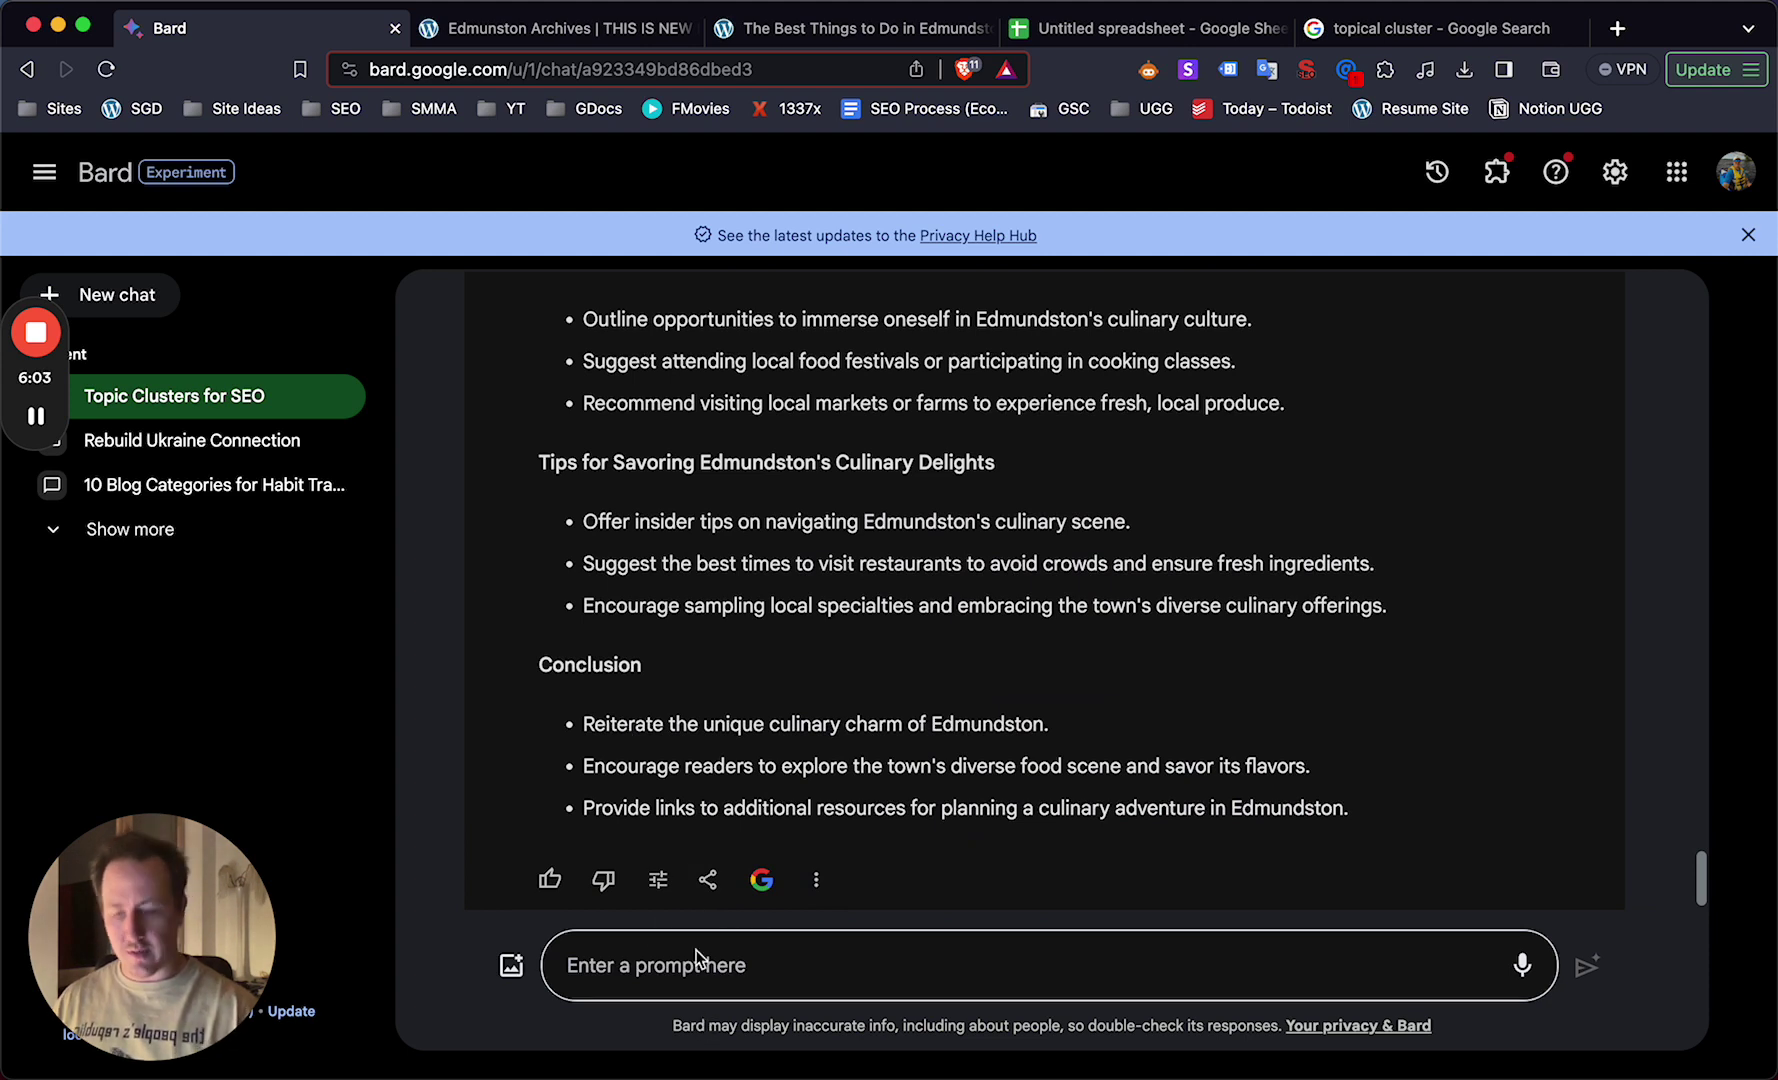
Ask Bard to keep the outline the same but add specific restaurants.
click(720, 965)
text(keep the out)
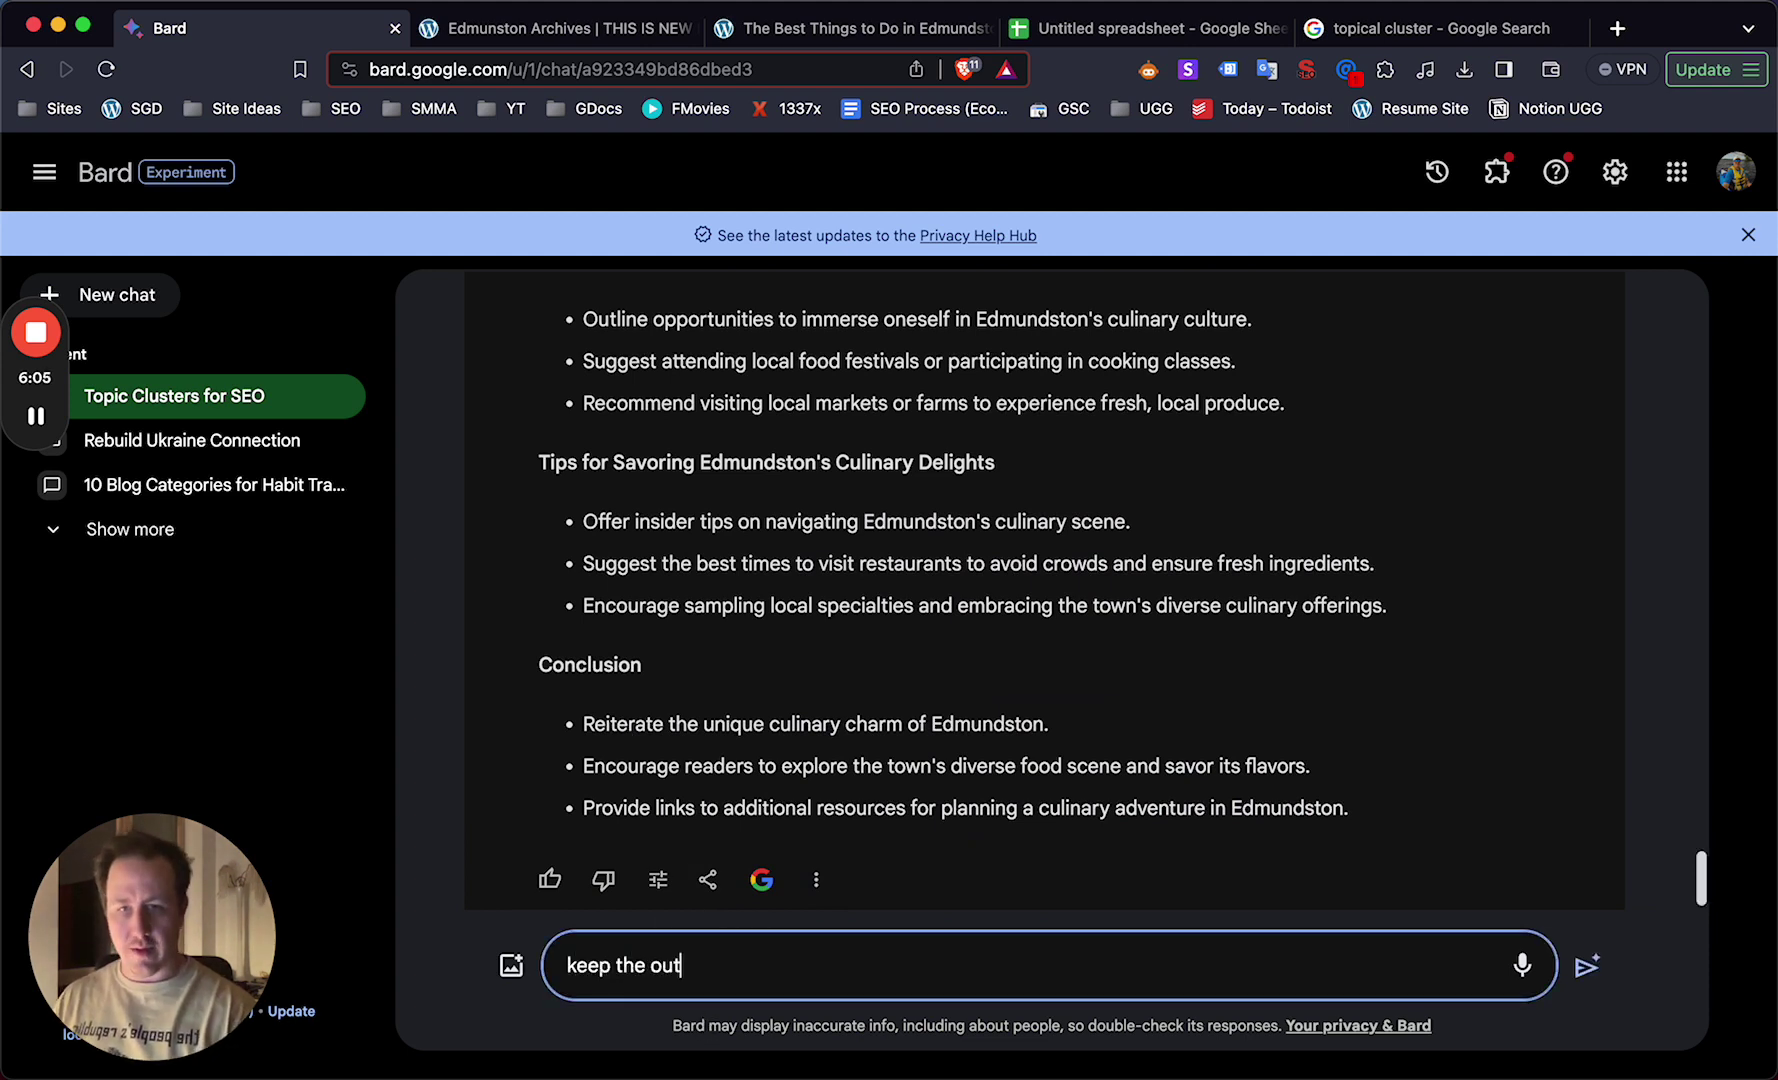
text(line the same but add s)
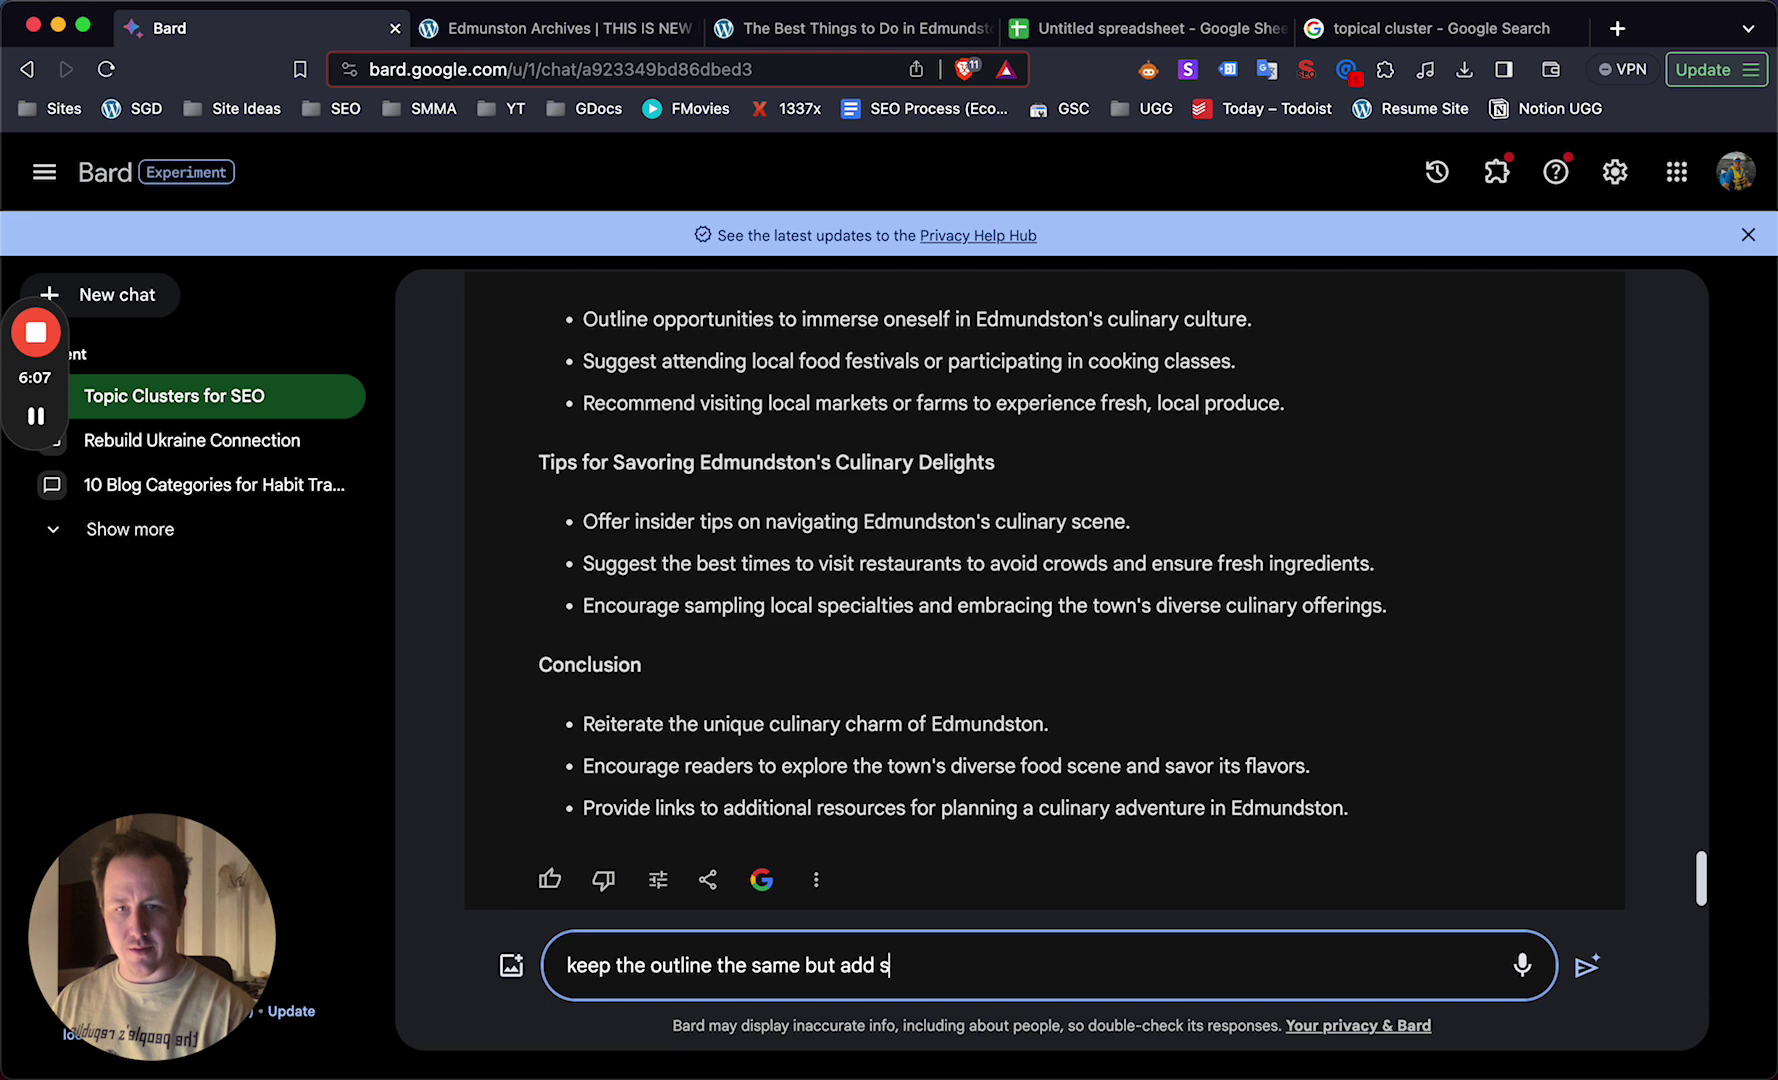
text(pecific restaurants)
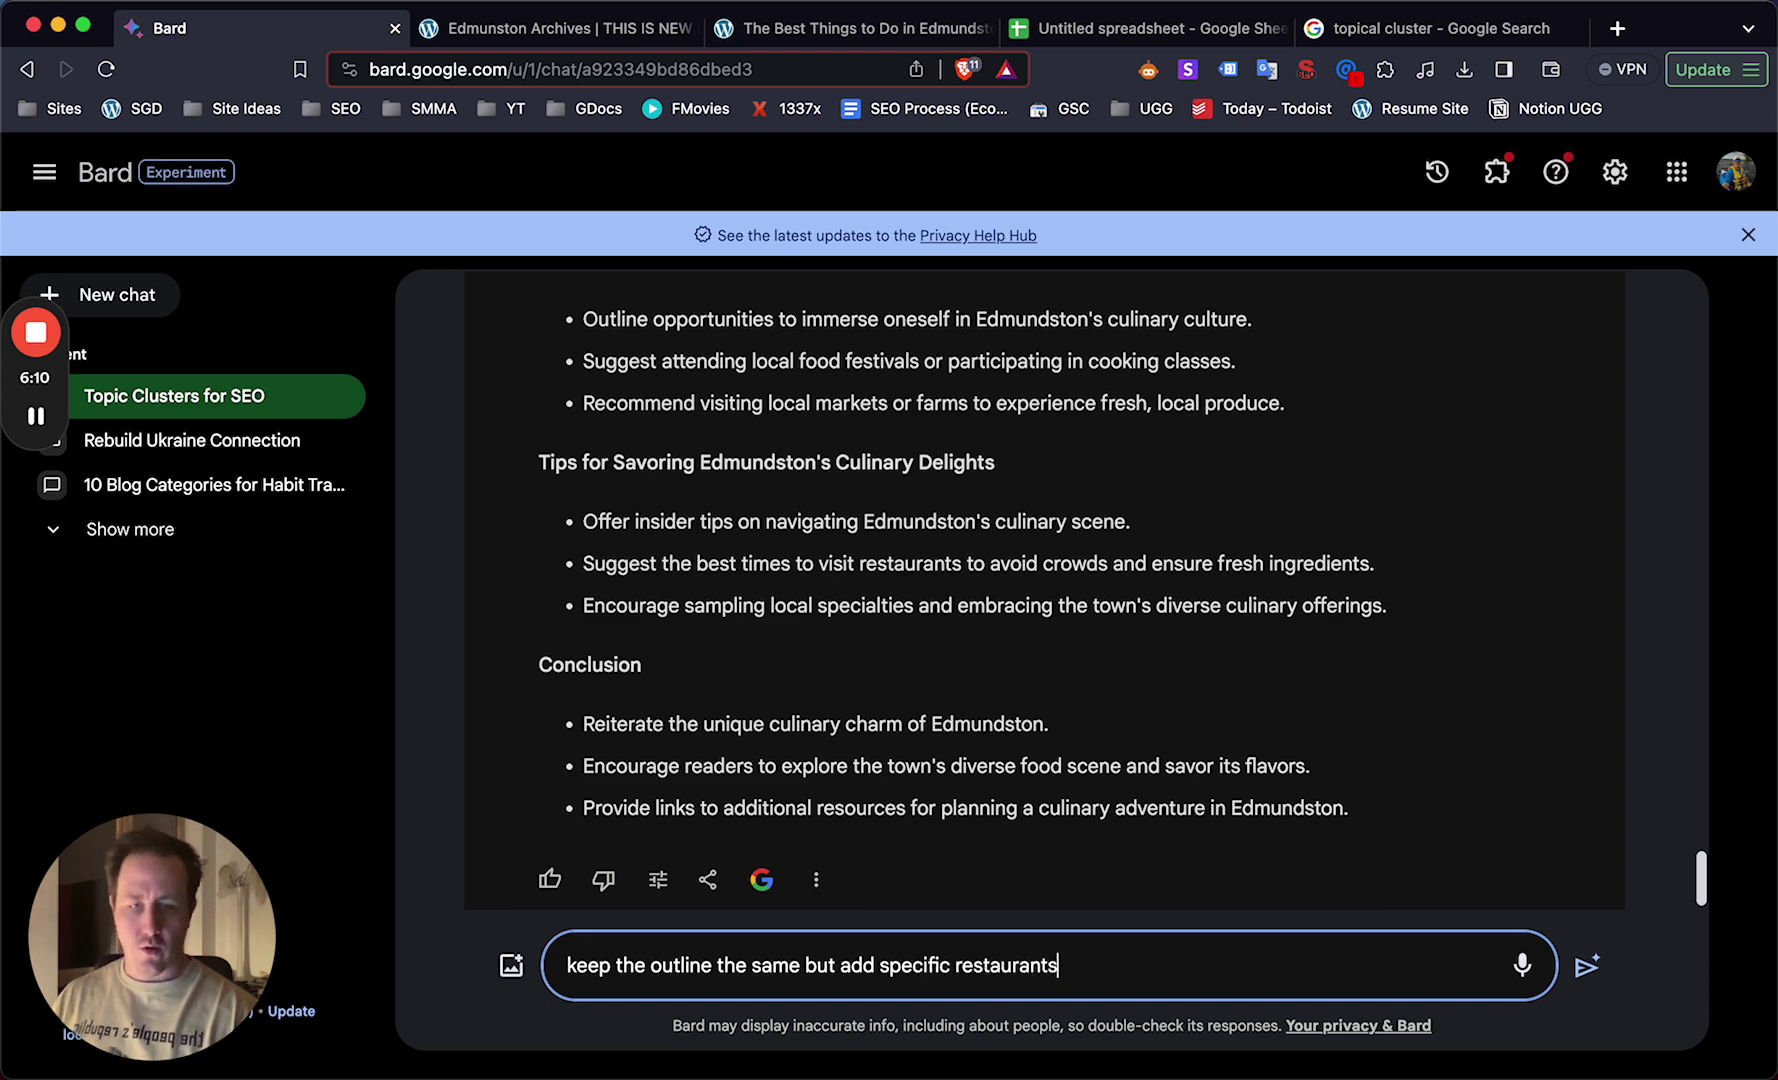
key(Return)
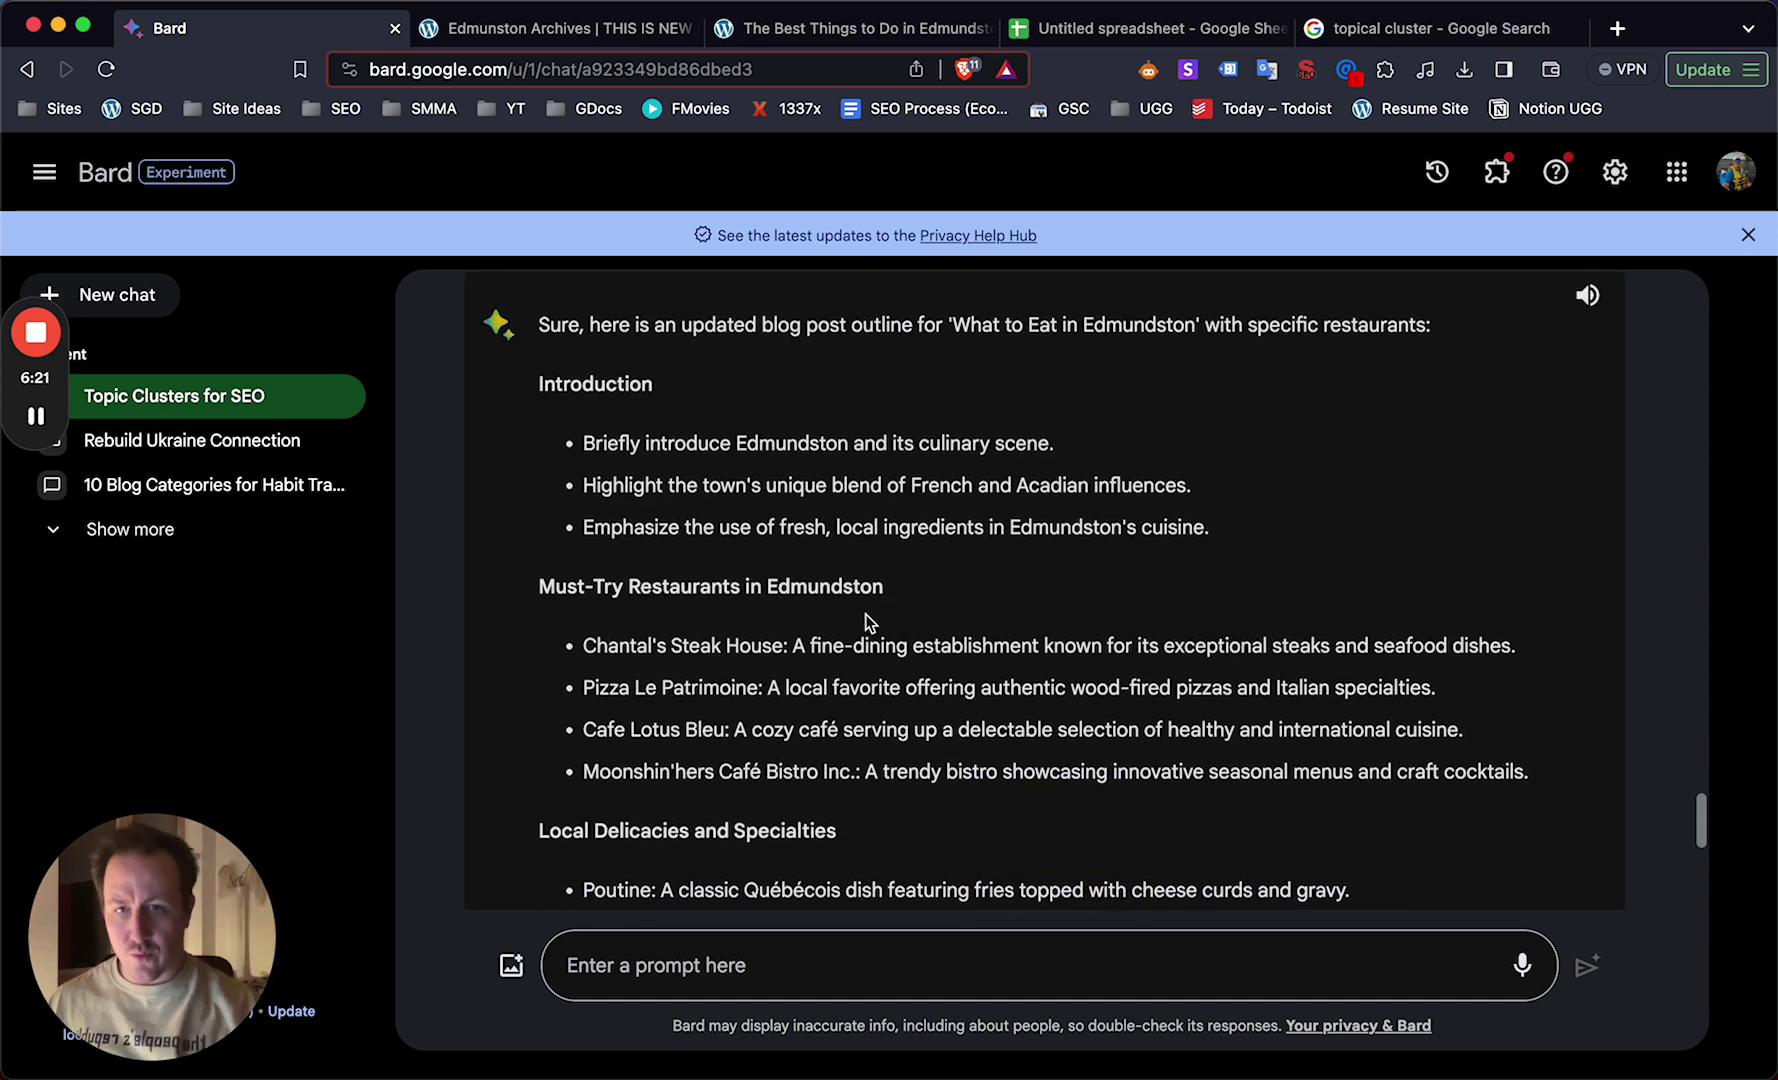
Read the revised outline's Must-Try Restaurants, Local Delicacies and Unique Culinary Experiences sections.
scroll(585, 540, down, 2)
drag(581, 490, 716, 534)
click(735, 622)
scroll(705, 470, down, 4)
scroll(607, 561, down, 5)
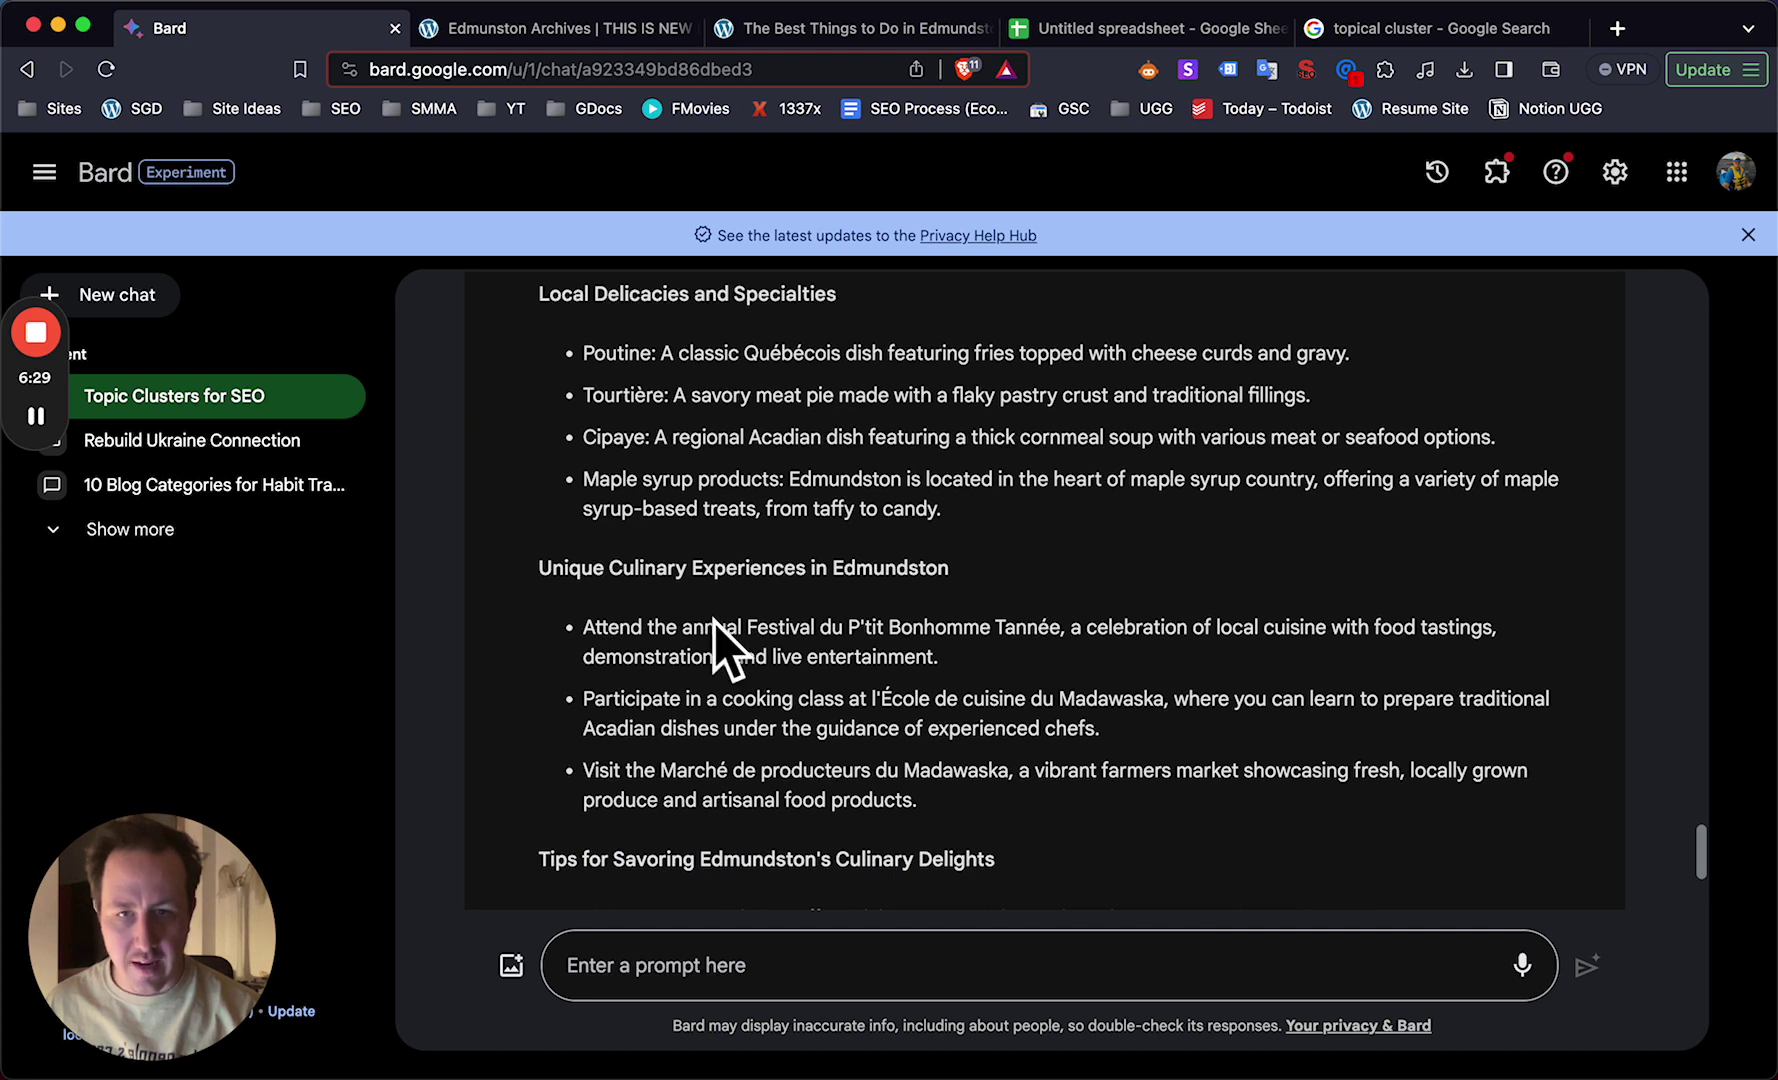
drag(716, 627, 758, 655)
click(758, 655)
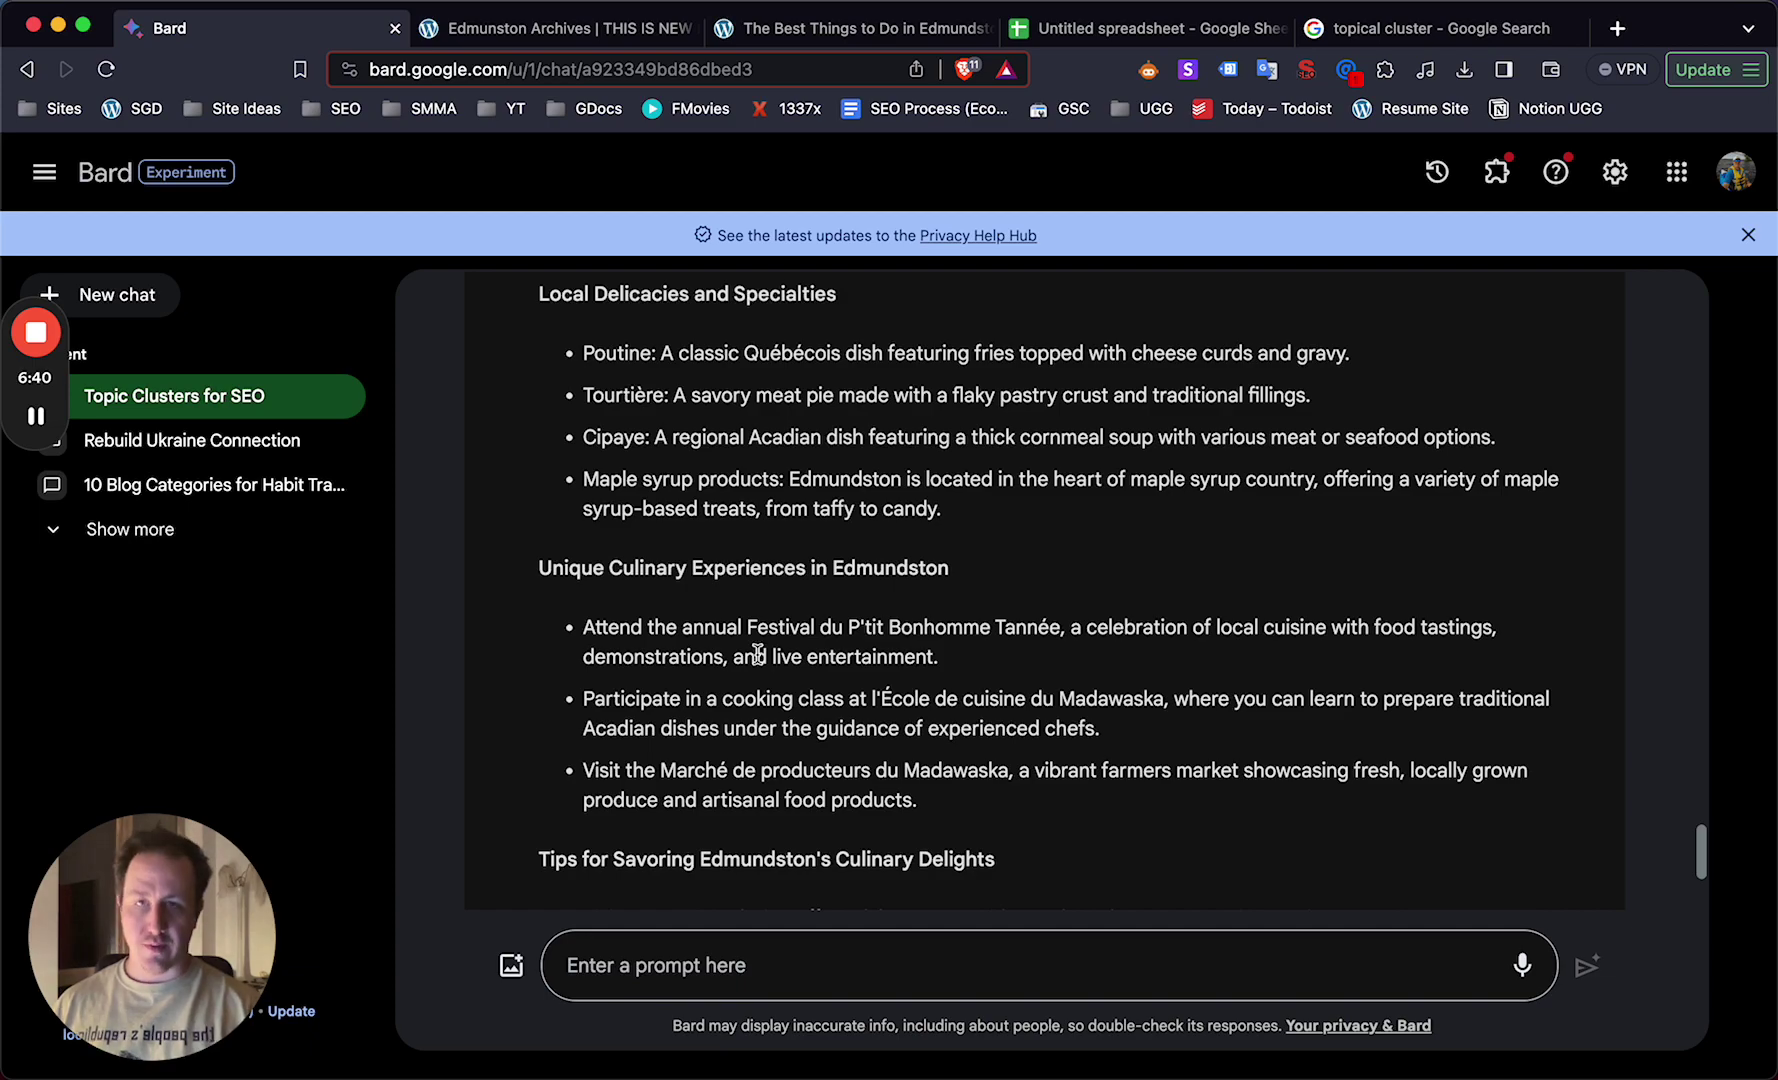
Skim the Best Things to Do in Edmundston article in WordPress.
click(786, 38)
scroll(838, 753, down, 20)
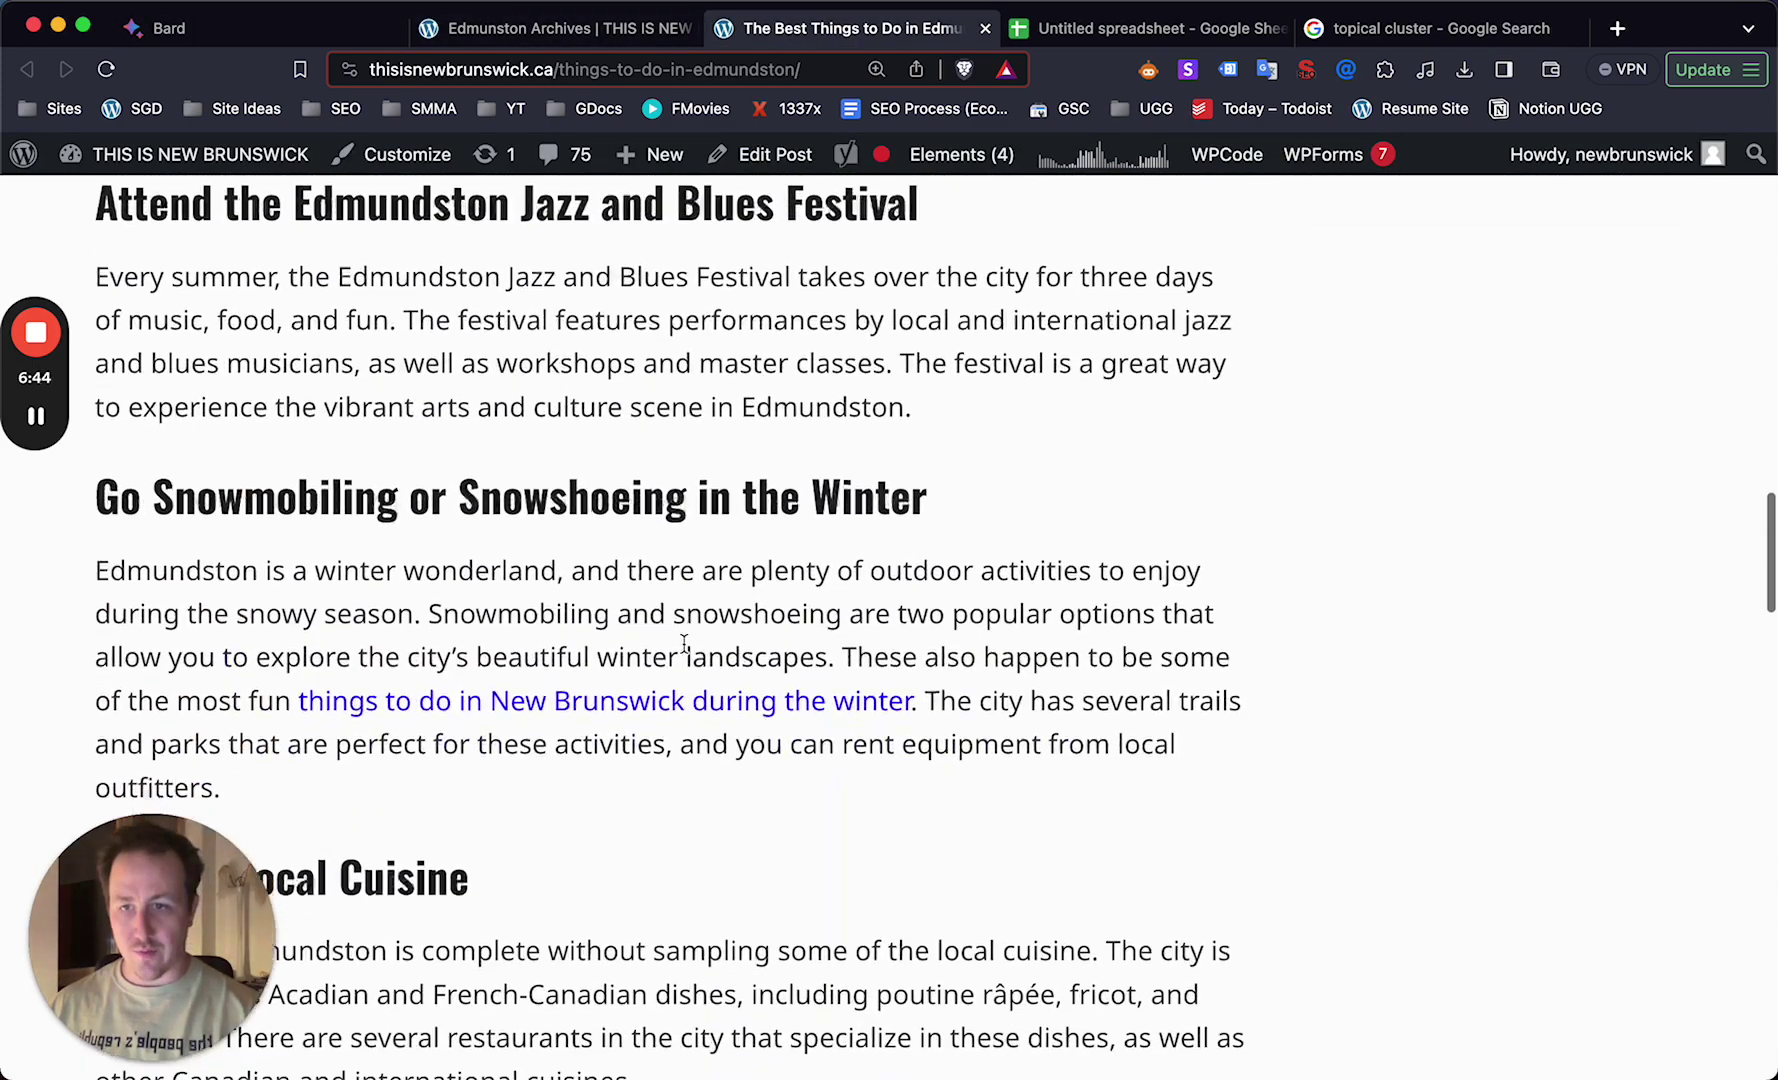
scroll(684, 643, up, 20)
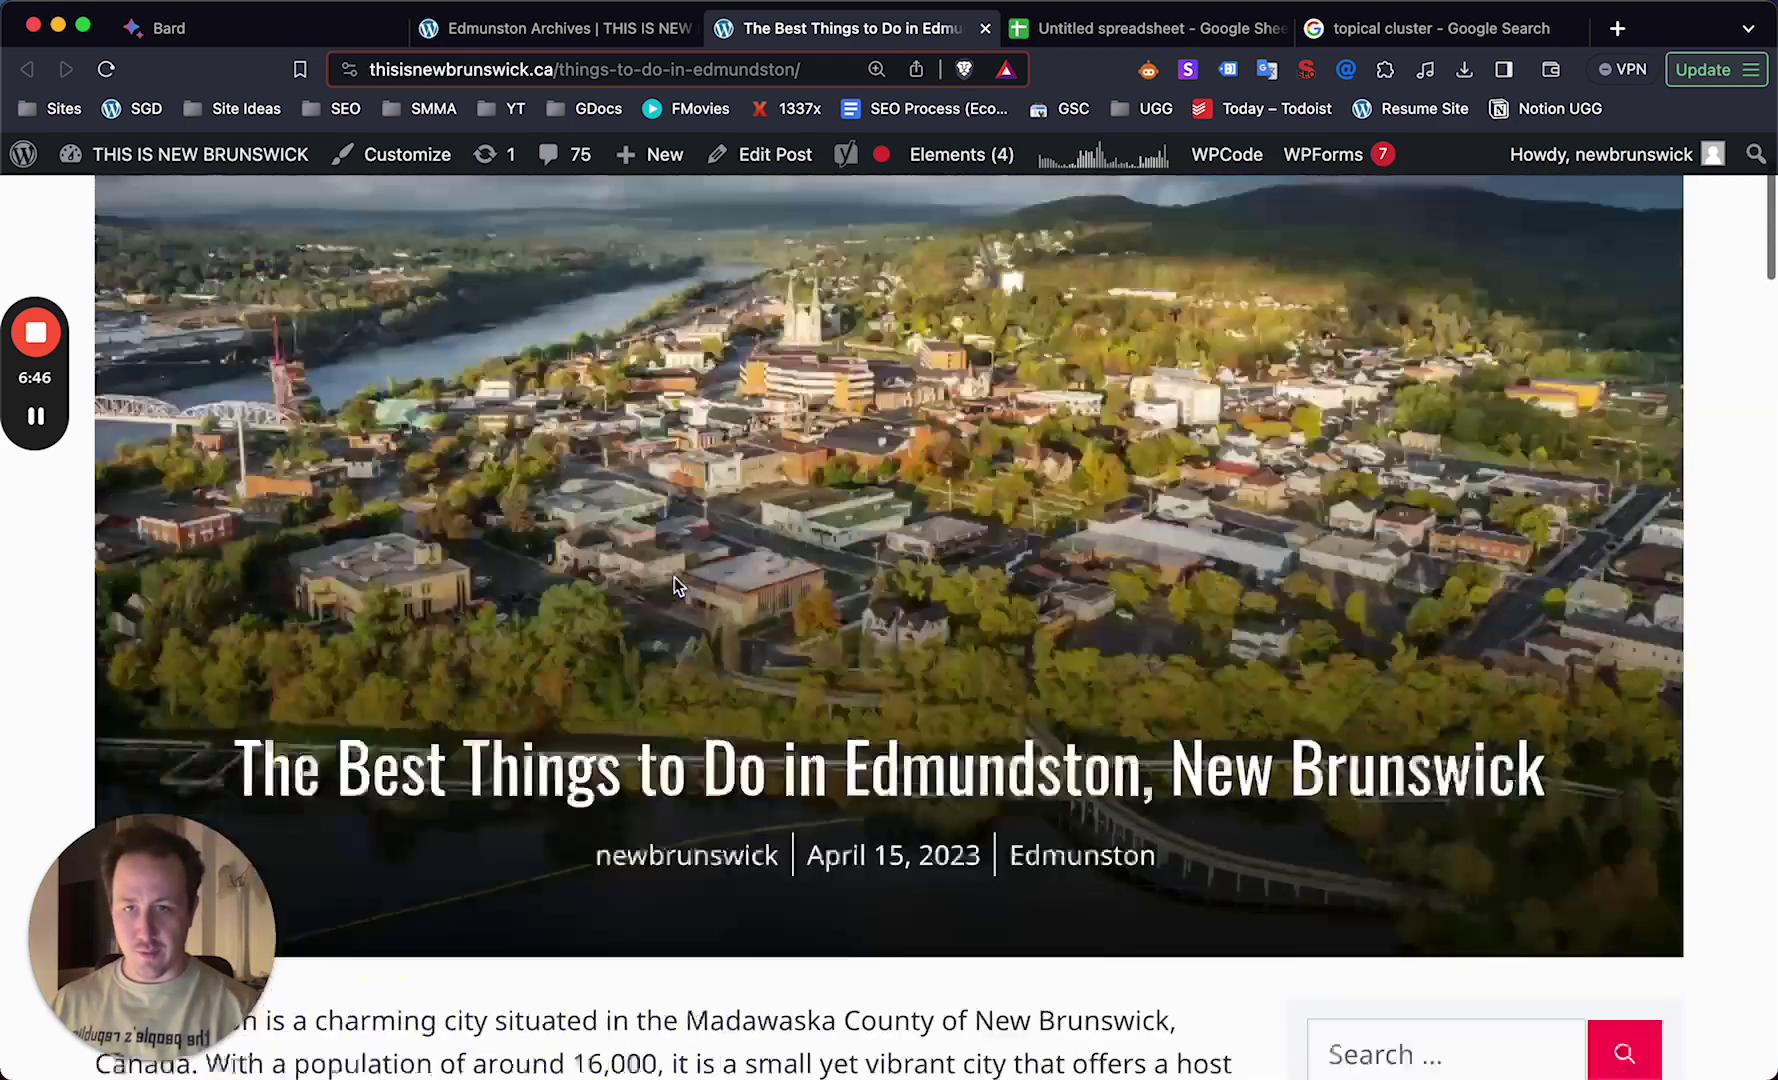
scroll(674, 576, up, 3)
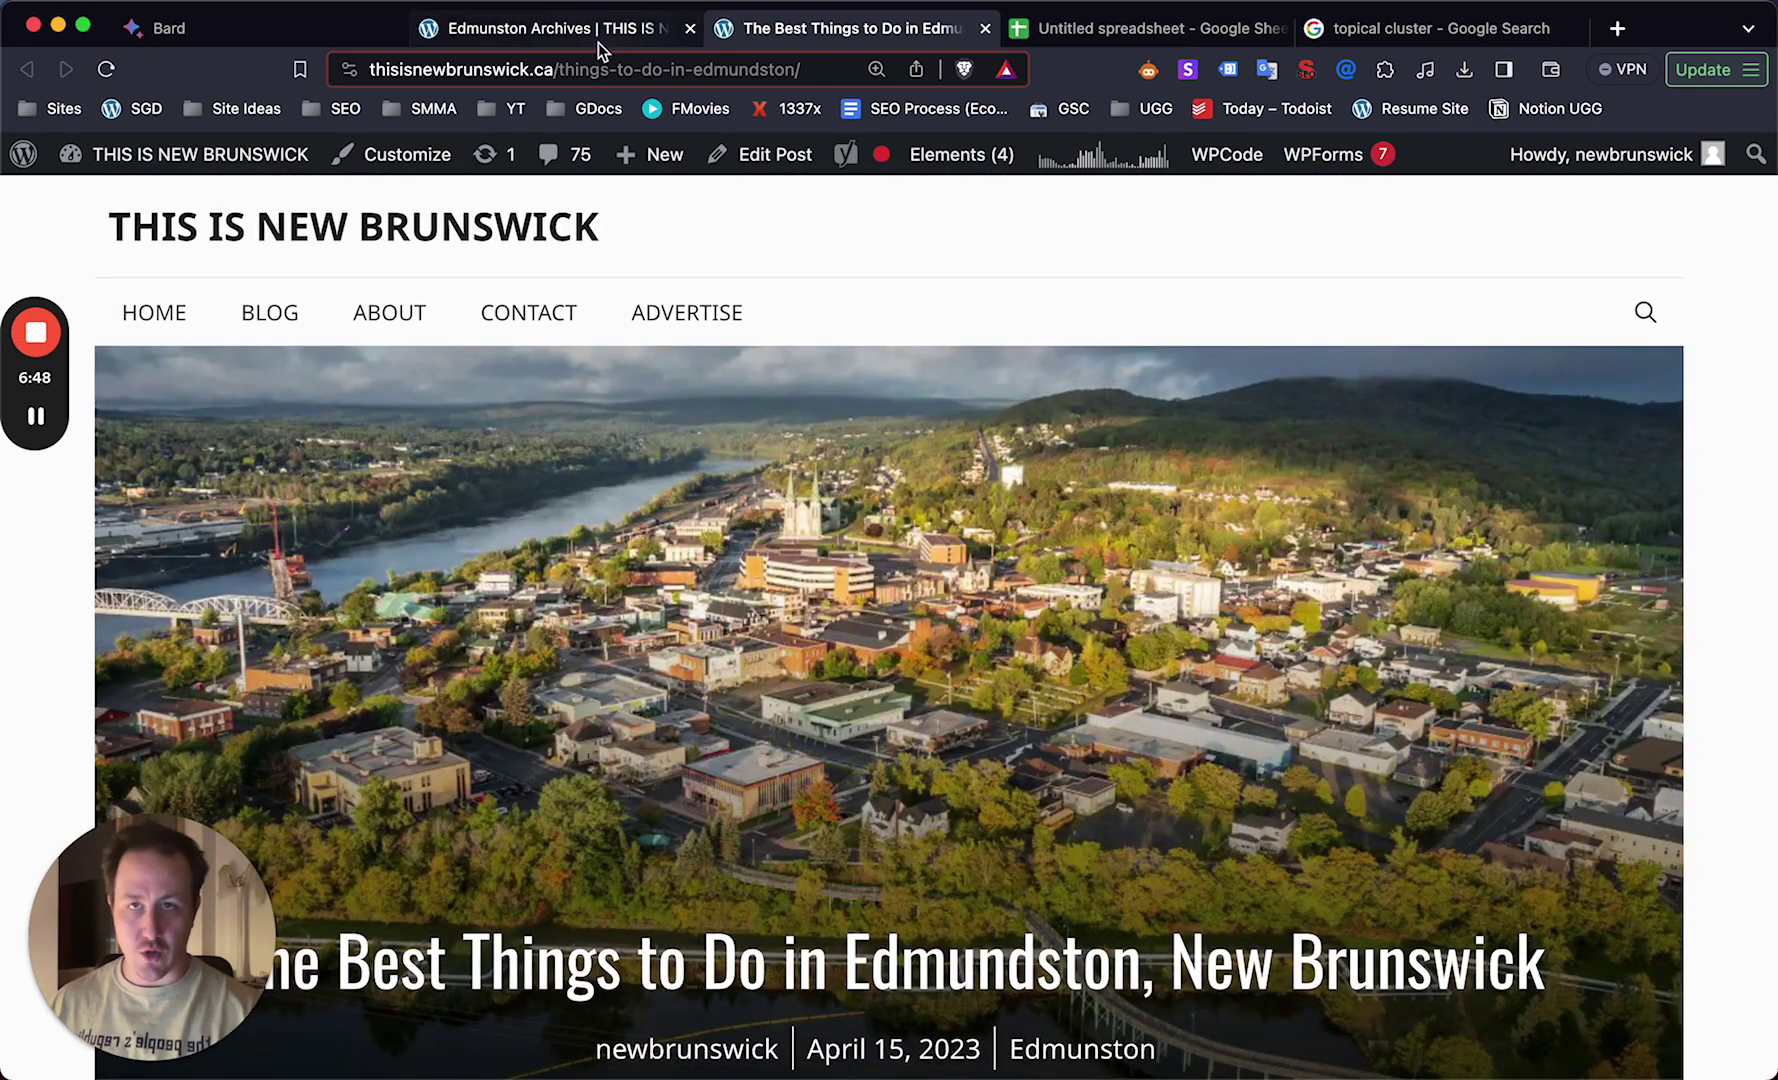
Glance at the Edmundston Archives page and the article again, then return to the Bard chat.
click(592, 44)
click(165, 28)
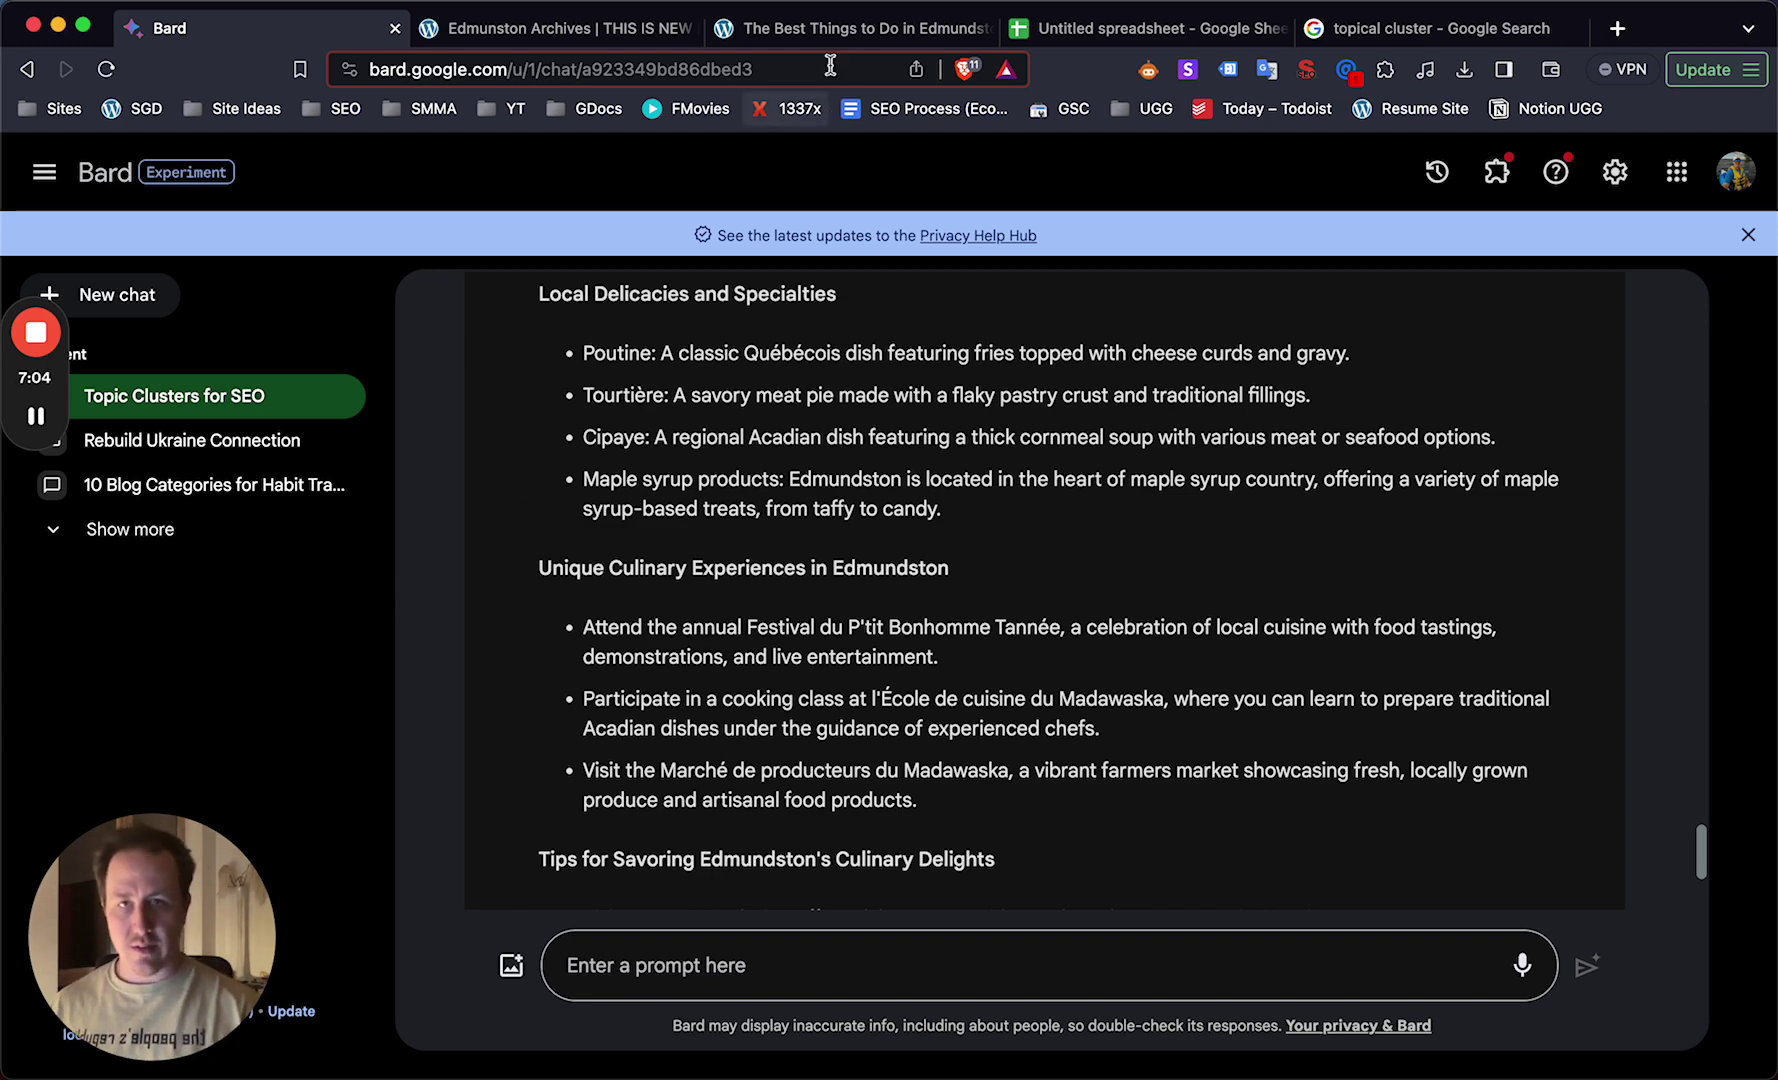
click(840, 28)
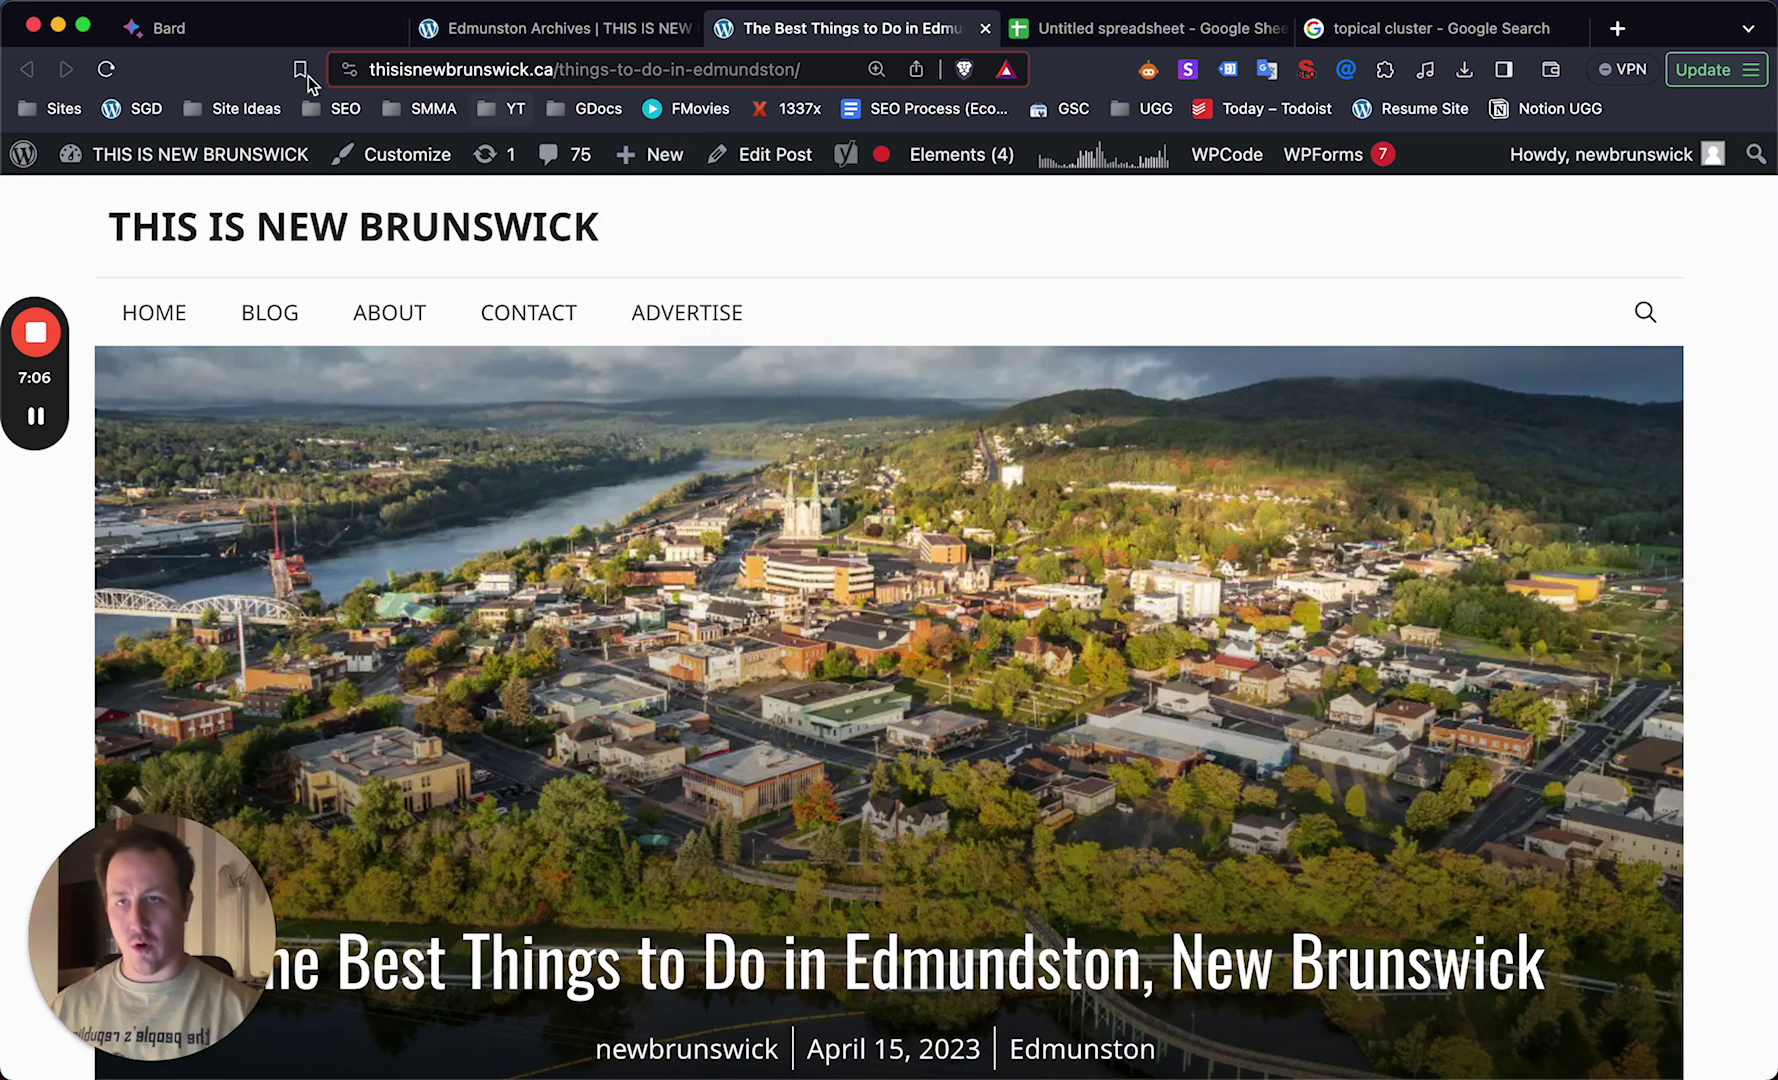
click(244, 32)
scroll(706, 578, up, 5)
In the post-titles spreadsheet, review the titles in cells A8, A11, A10, A7, A4 and A2.
click(1142, 40)
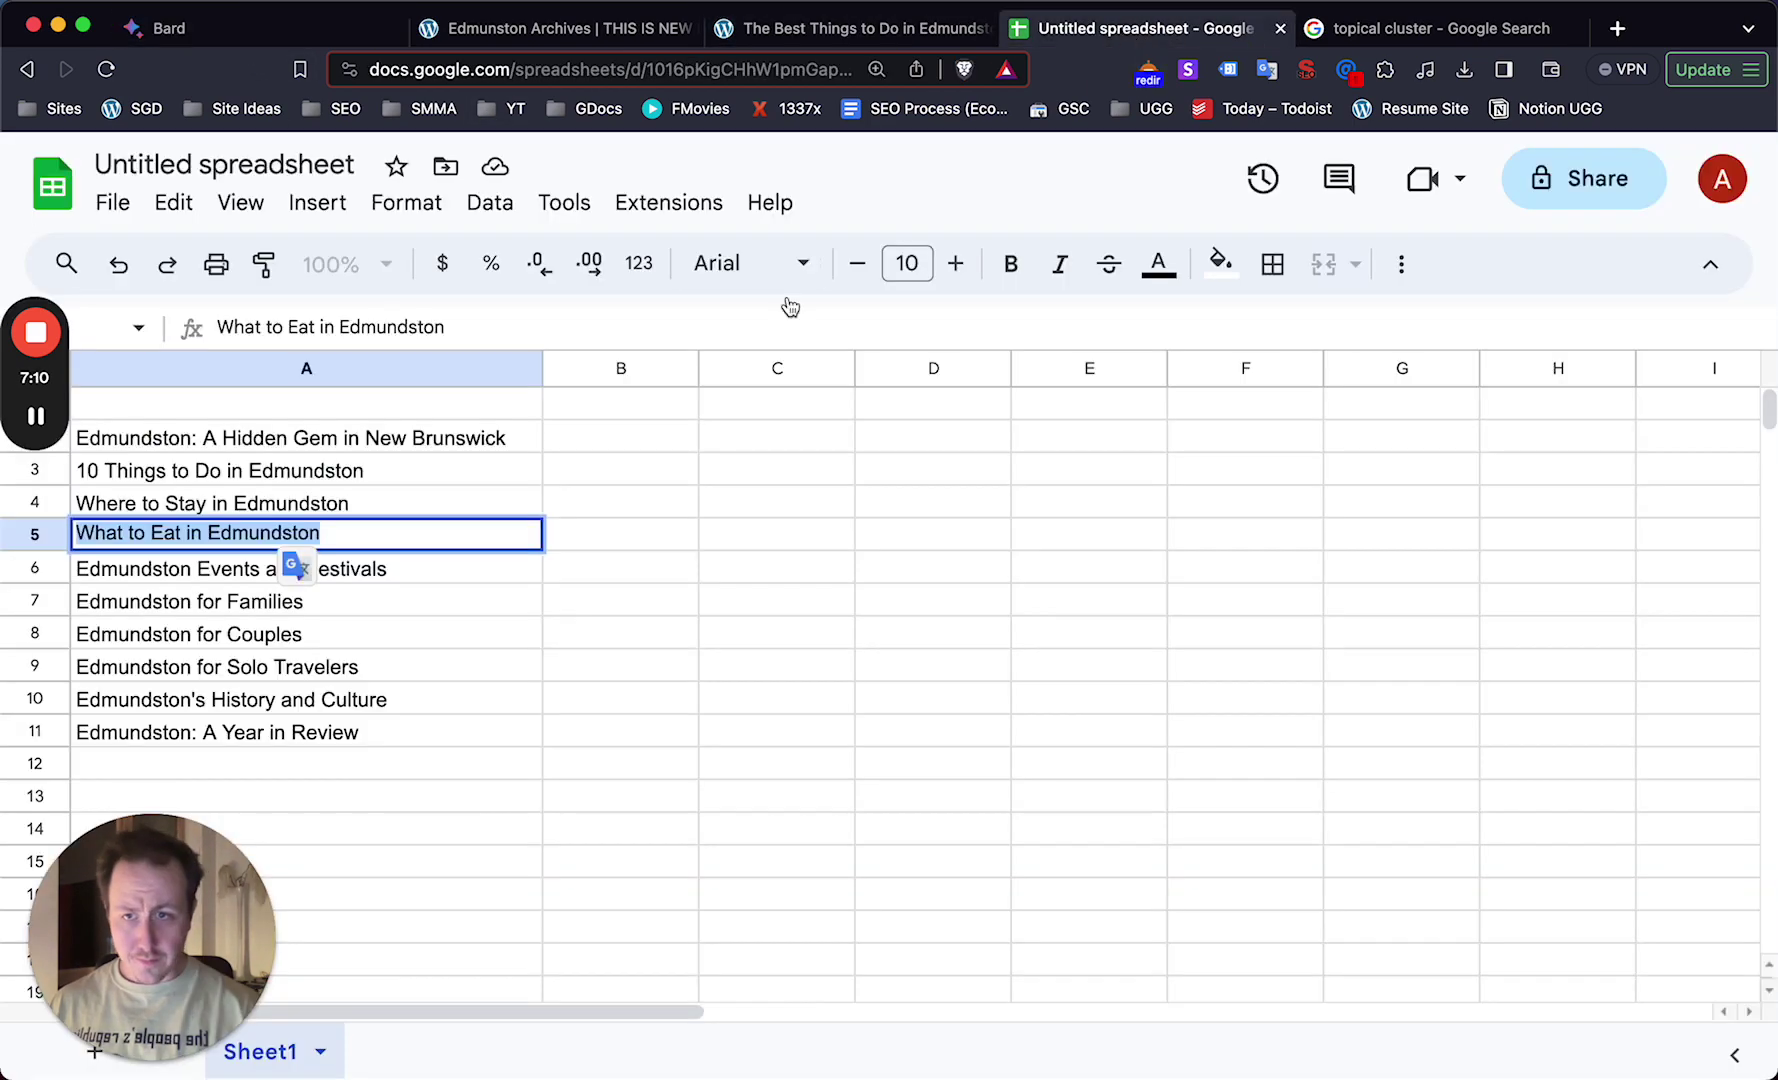
click(361, 630)
click(365, 744)
click(345, 700)
click(278, 605)
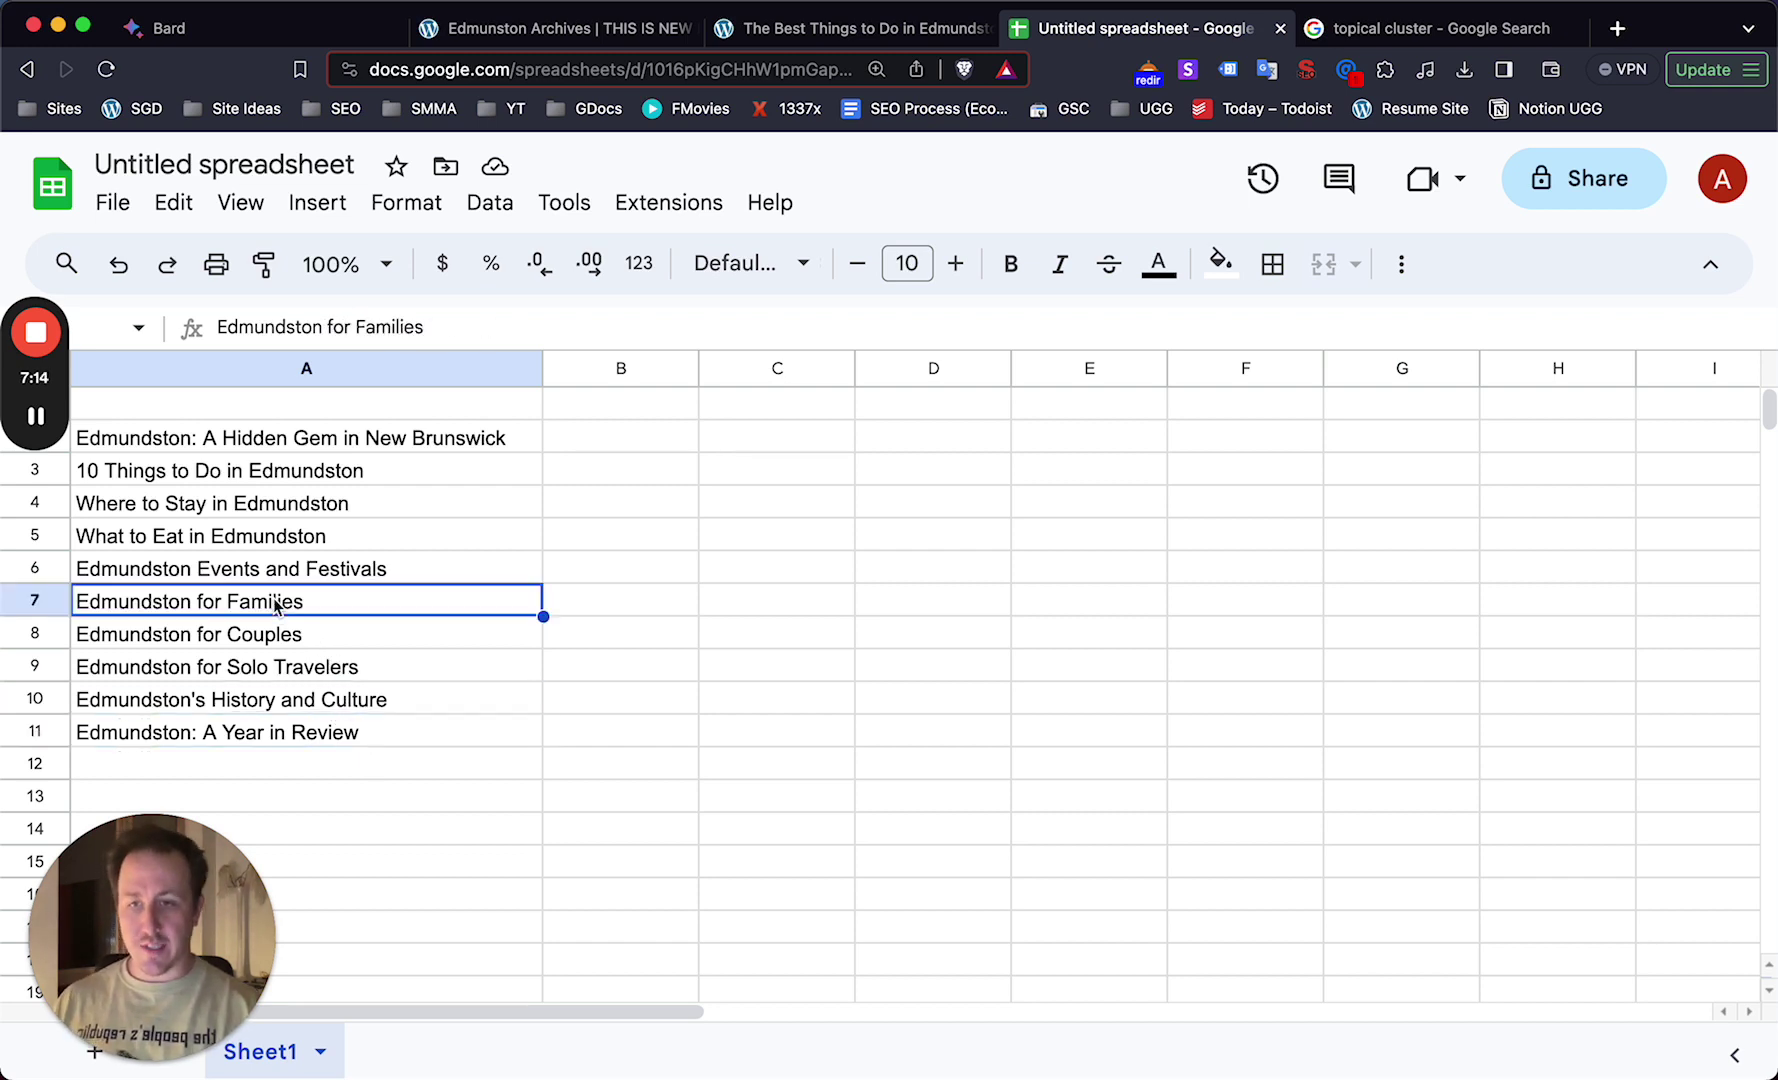
click(276, 508)
click(308, 446)
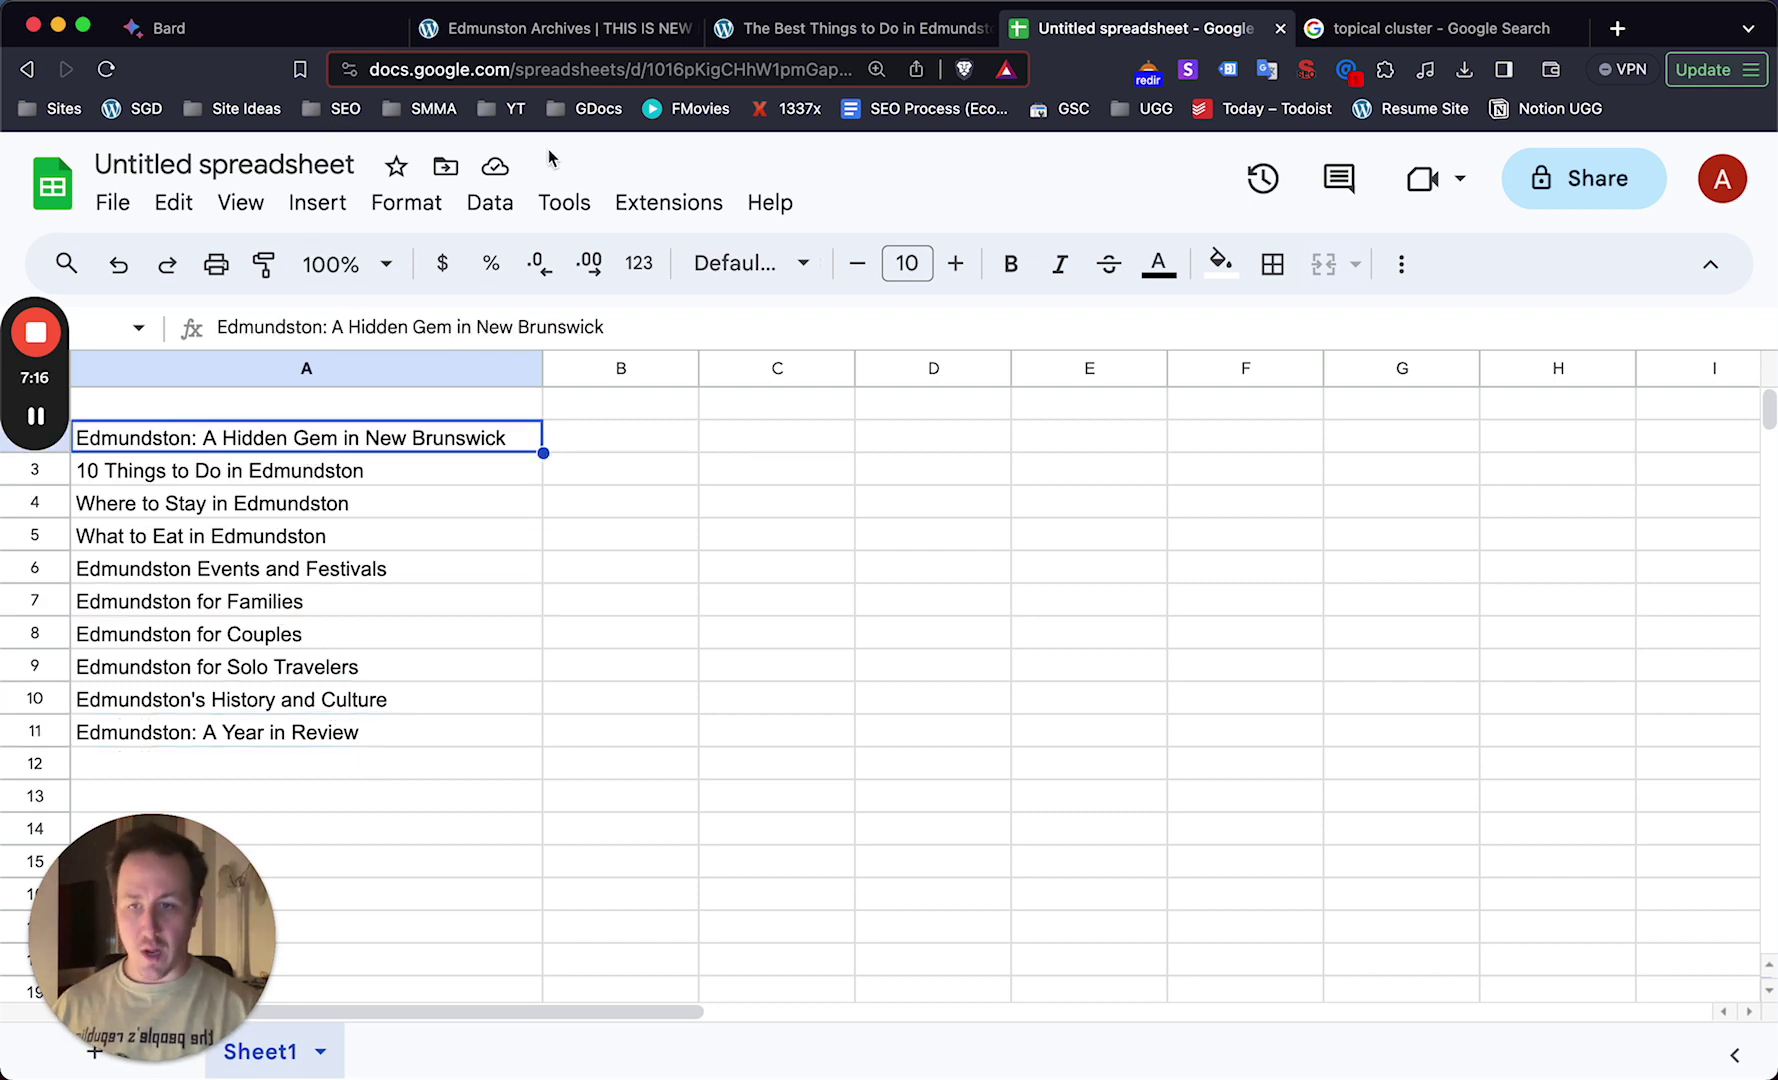
Check the remaining titles around A10–A11, then go back to Bard's 'What to Eat in Edmundston' outline.
click(726, 692)
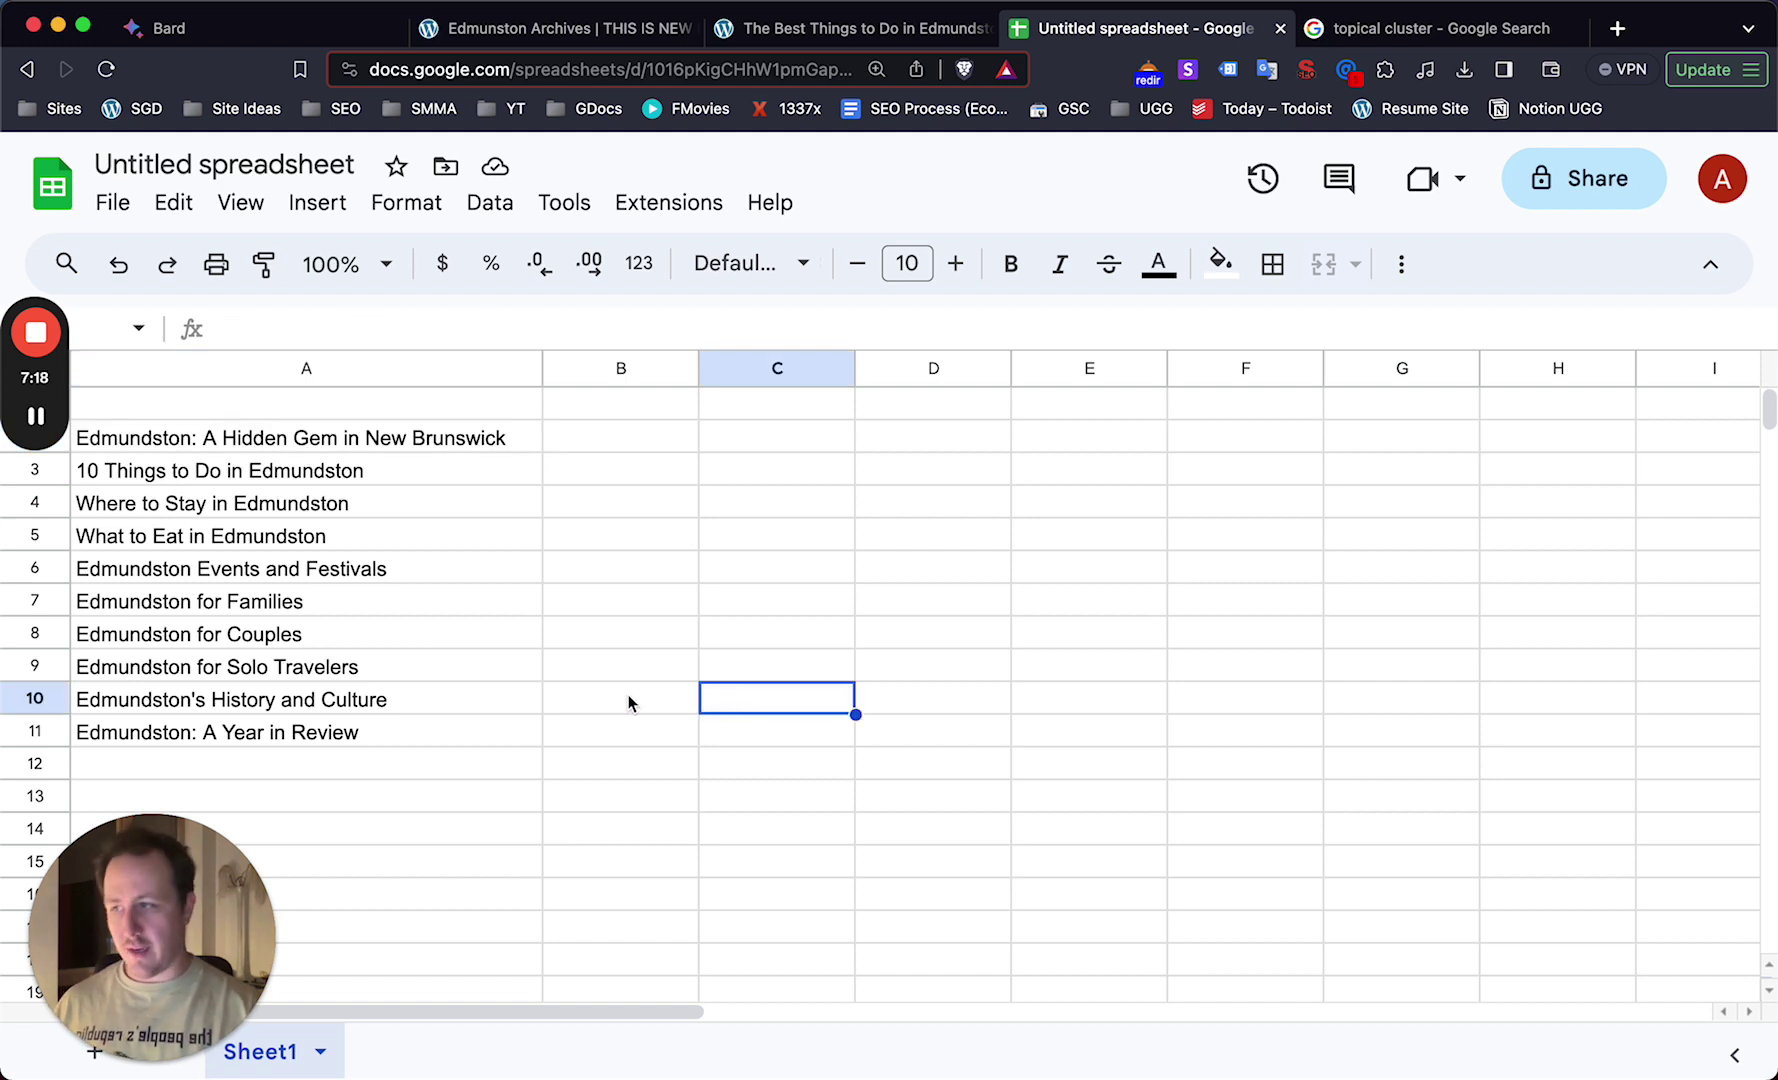
click(627, 701)
click(508, 732)
click(504, 768)
click(745, 728)
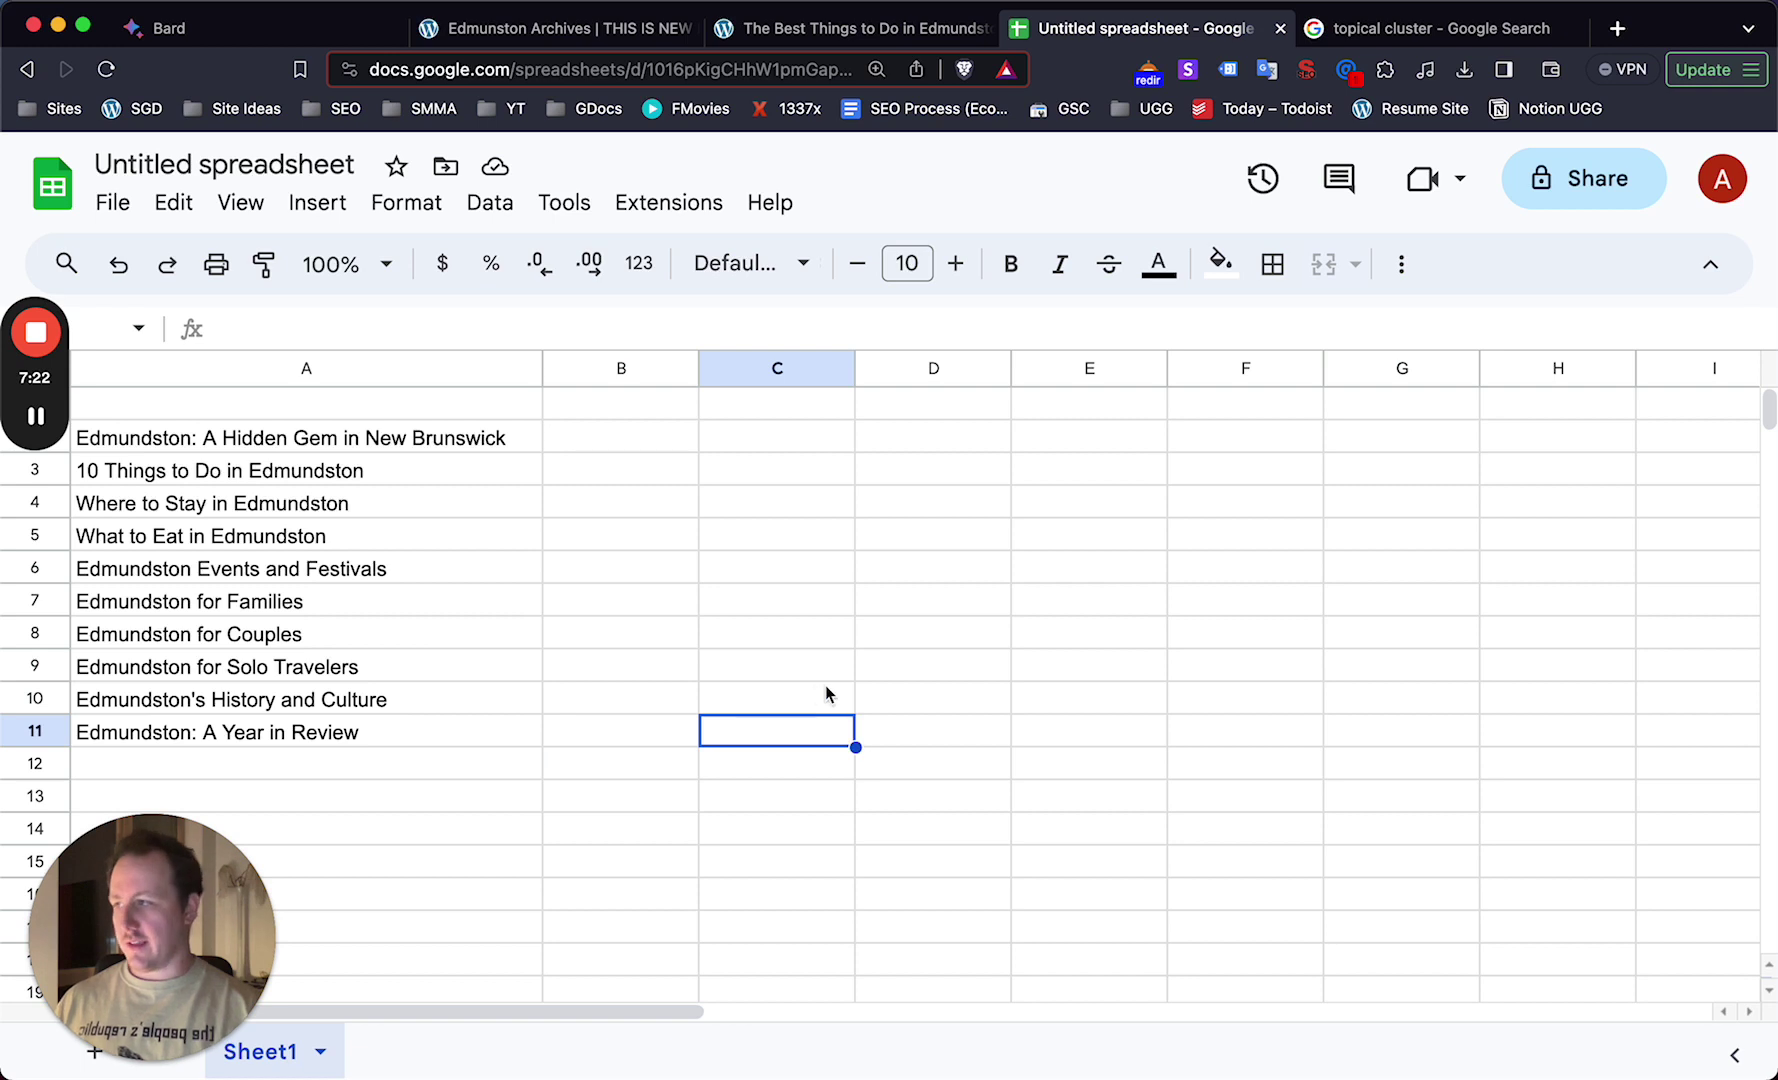
click(990, 570)
click(258, 30)
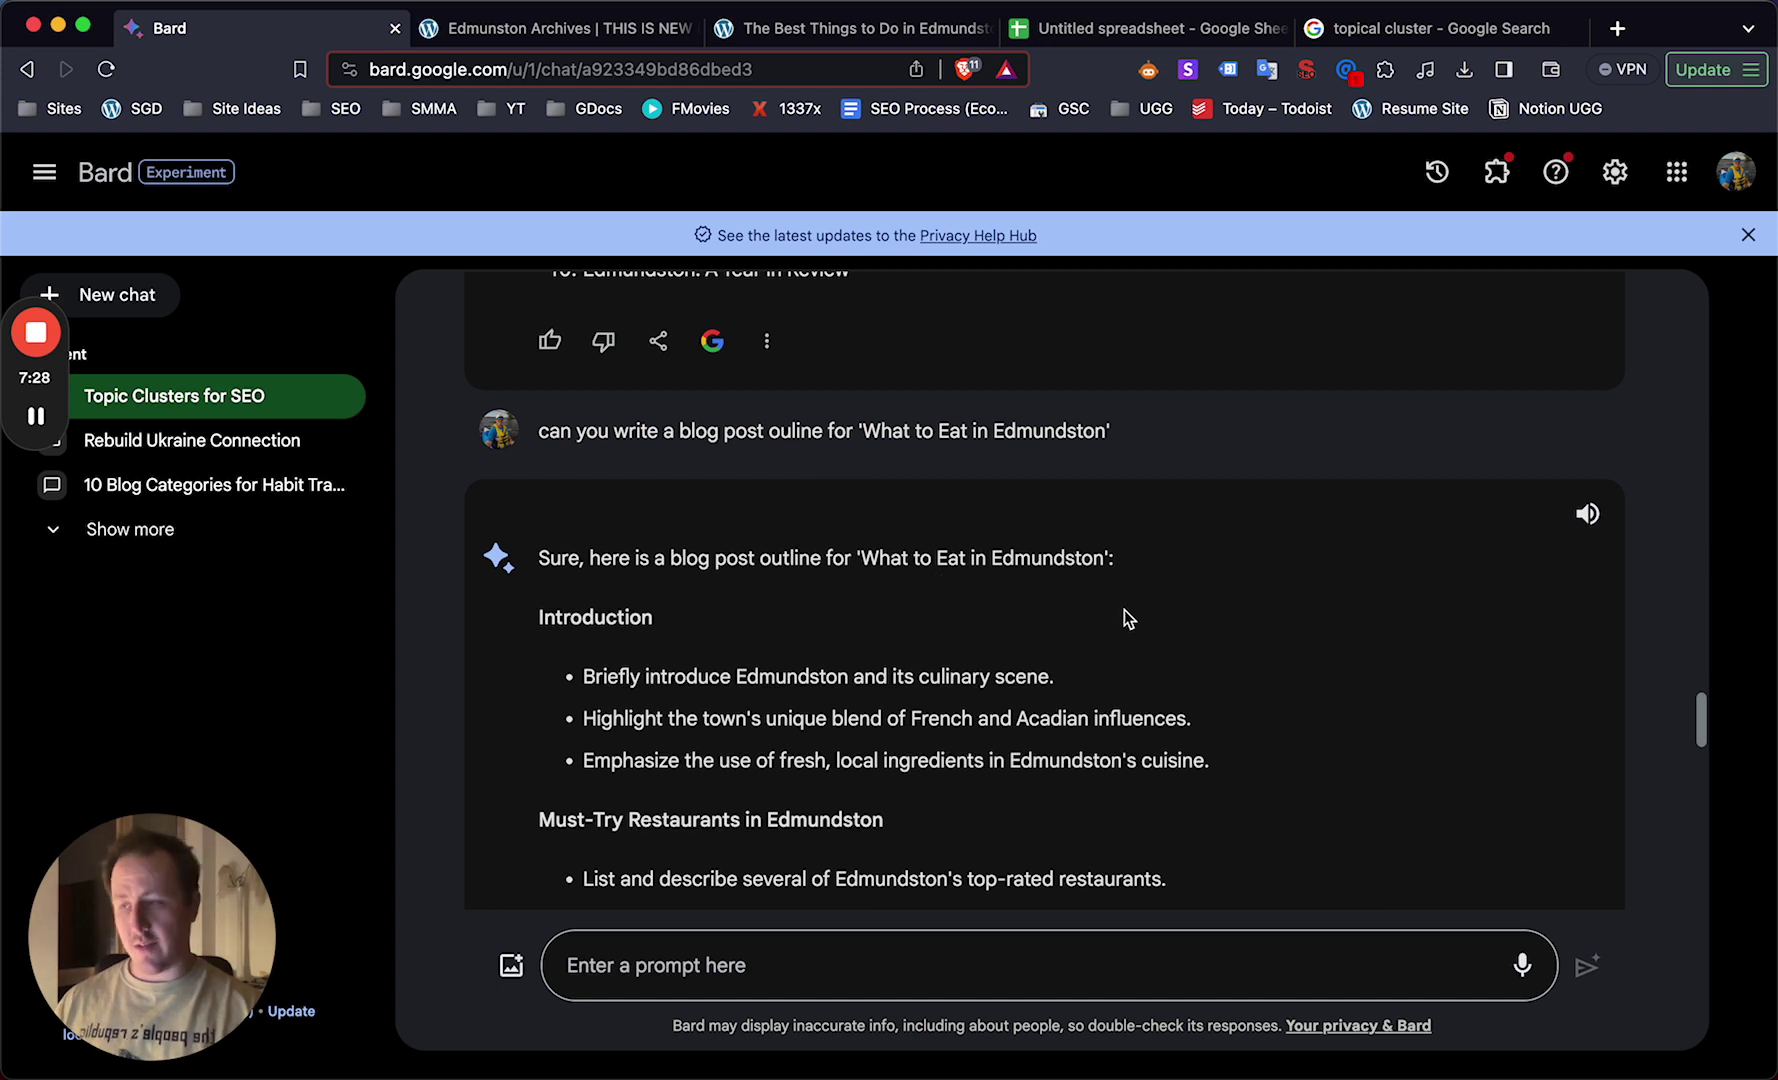